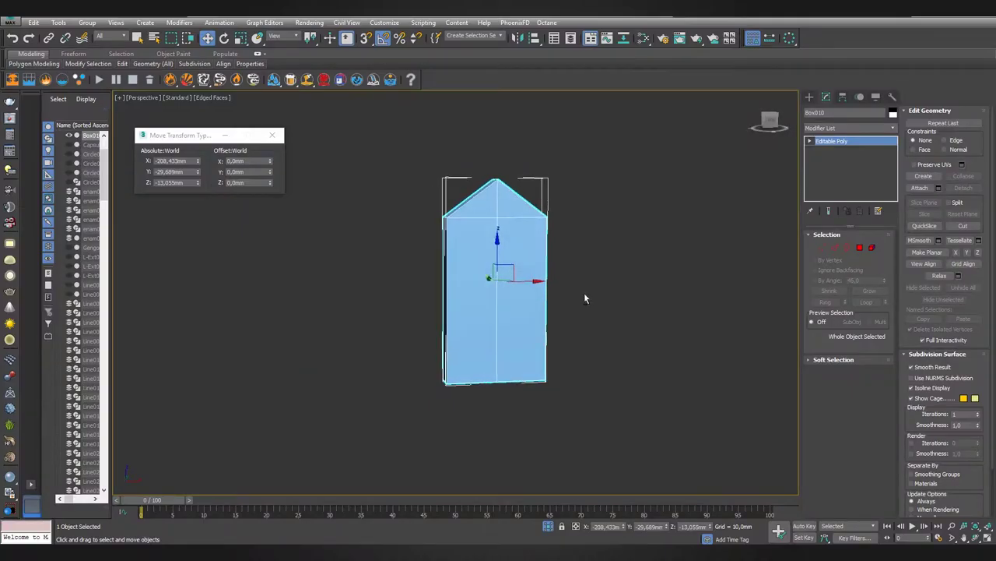
# Draw a rectangle over the box's front outline and convert it to an editable spline.
pyautogui.click(870, 173)
pyautogui.moveTo(538, 459); pyautogui.dragTo(450, 261)
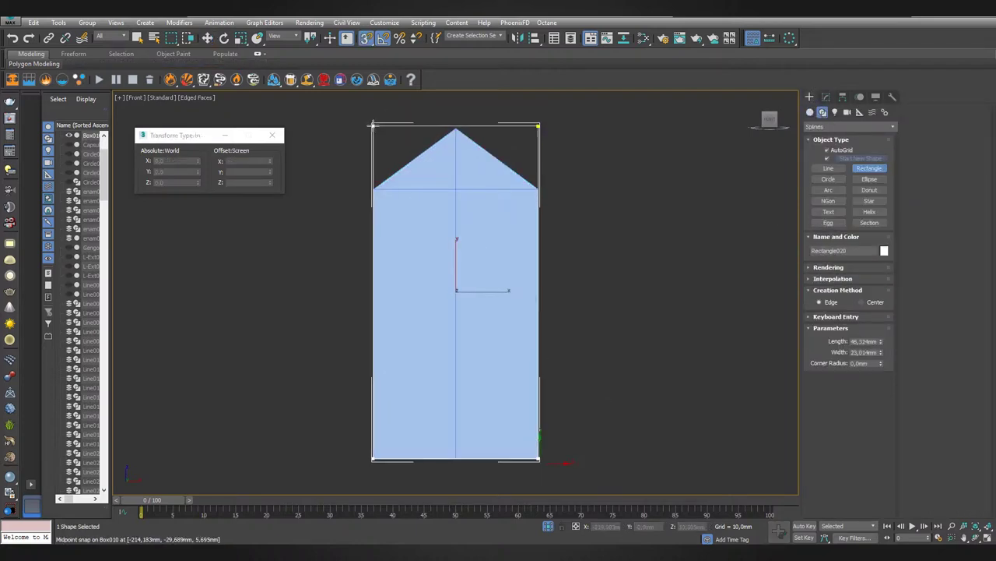
pyautogui.press('w')
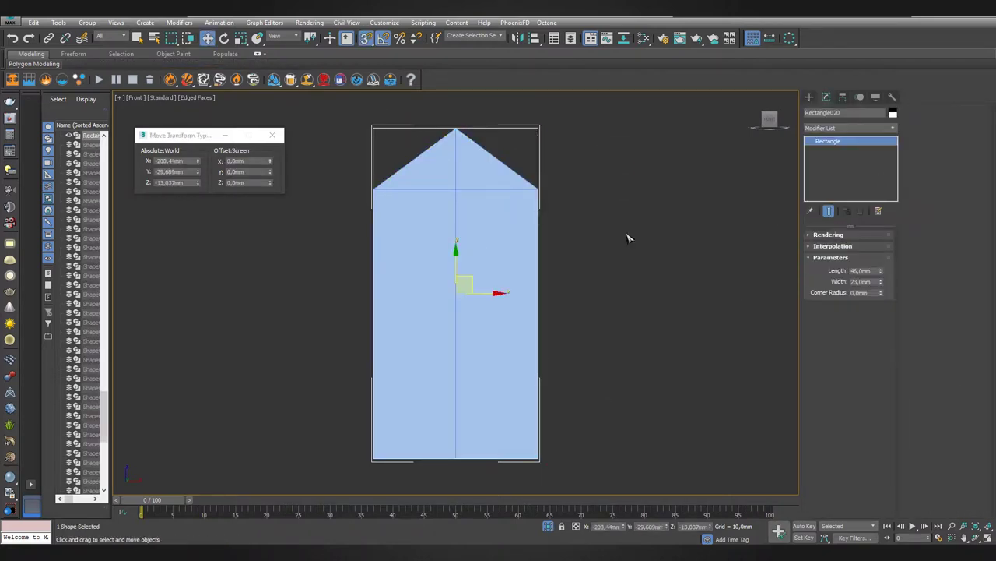
pyautogui.rightClick(628, 235)
pyautogui.click(751, 362)
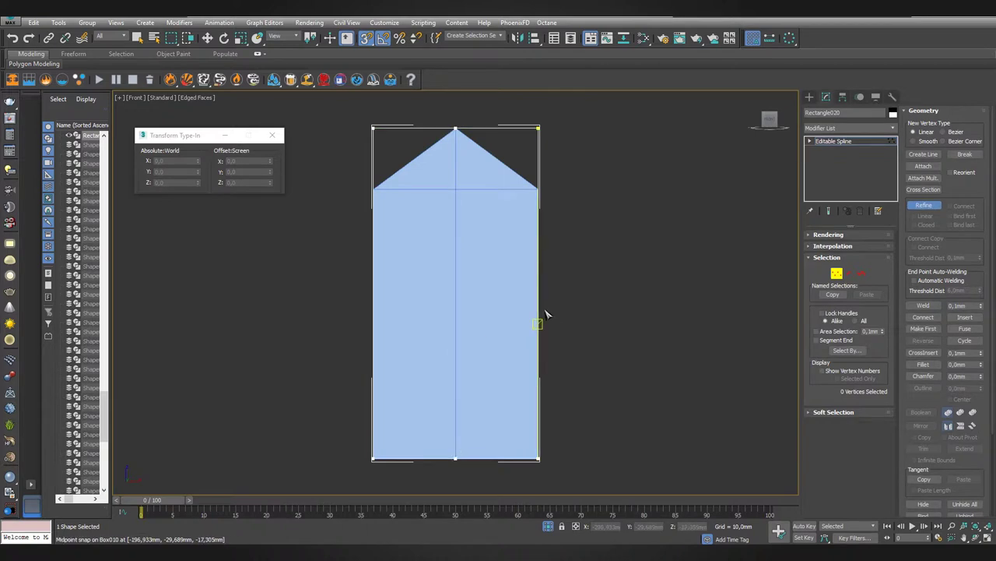
pyautogui.rightClick(447, 210)
pyautogui.click(444, 191)
# Move the outline's vertices to follow the roof slope and raise one to the apex.
pyautogui.scroll(4, 436, 179)
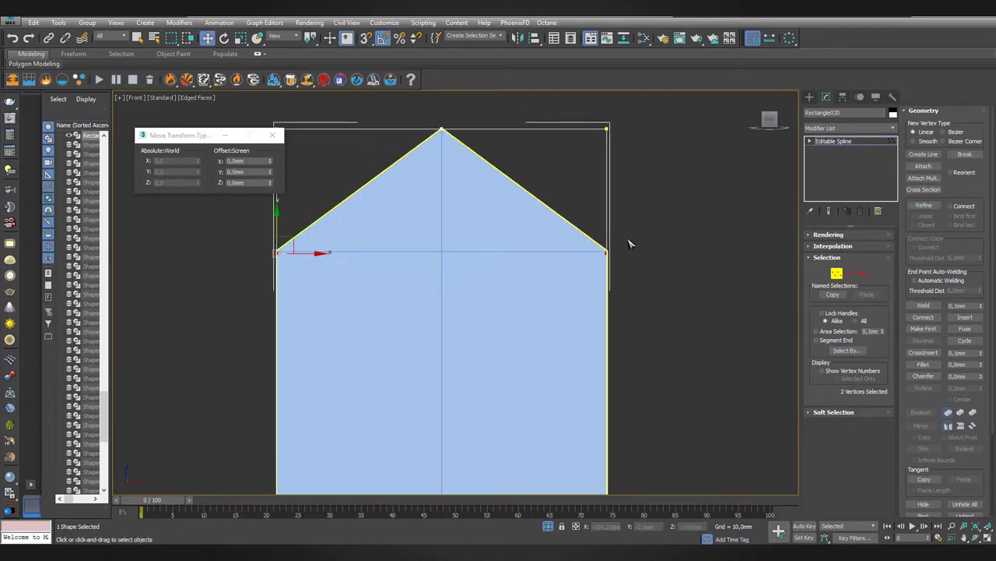
pyautogui.scroll(3, 623, 250)
pyautogui.scroll(-5, 647, 254)
pyautogui.moveTo(641, 147)
pyautogui.mouseDown()
pyautogui.moveTo(601, 190)
pyautogui.moveTo(623, 204)
pyautogui.mouseUp()
pyautogui.scroll(2, 653, 172)
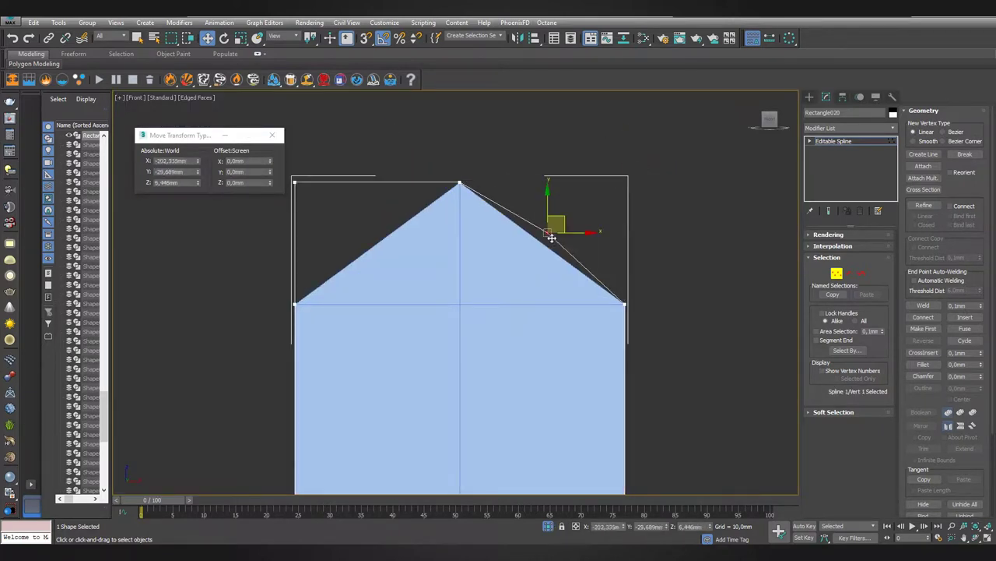
pyautogui.scroll(5, 551, 237)
pyautogui.moveTo(554, 234); pyautogui.dragTo(552, 260)
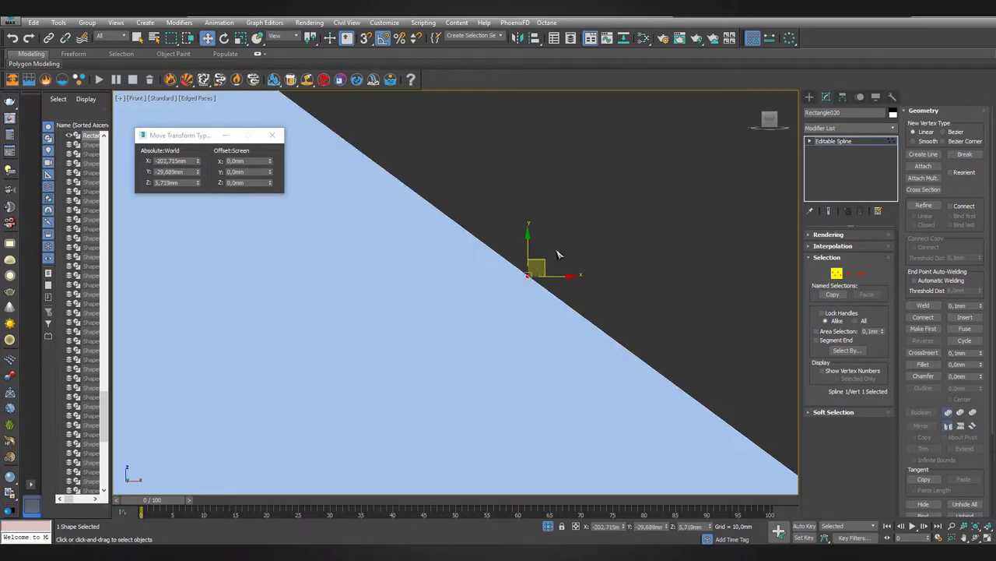
pyautogui.scroll(-5, 557, 254)
pyautogui.scroll(5, 518, 247)
pyautogui.moveTo(475, 164); pyautogui.dragTo(453, 253)
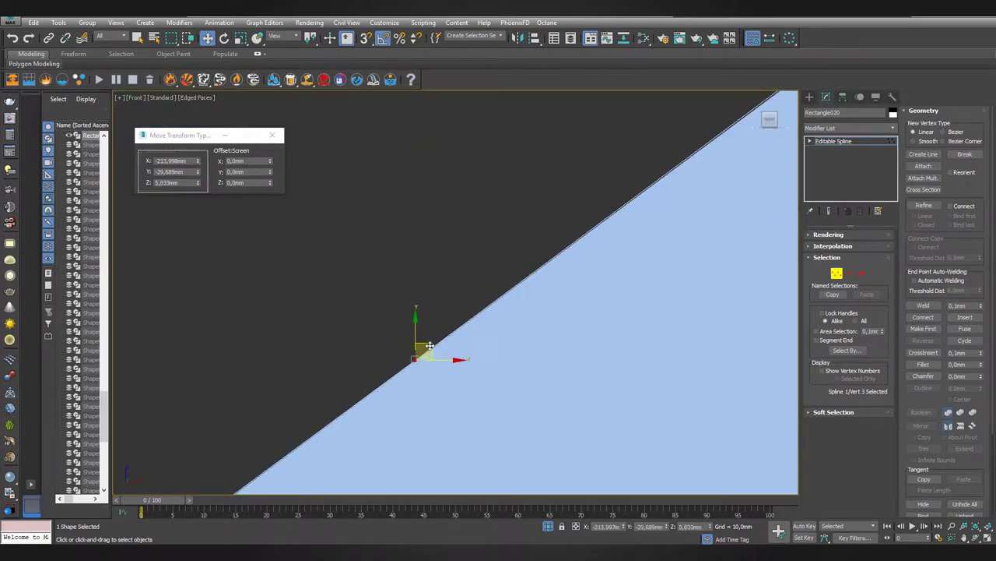
pyautogui.scroll(-5, 429, 345)
pyautogui.scroll(2, 382, 318)
pyautogui.moveTo(464, 240); pyautogui.dragTo(467, 169)
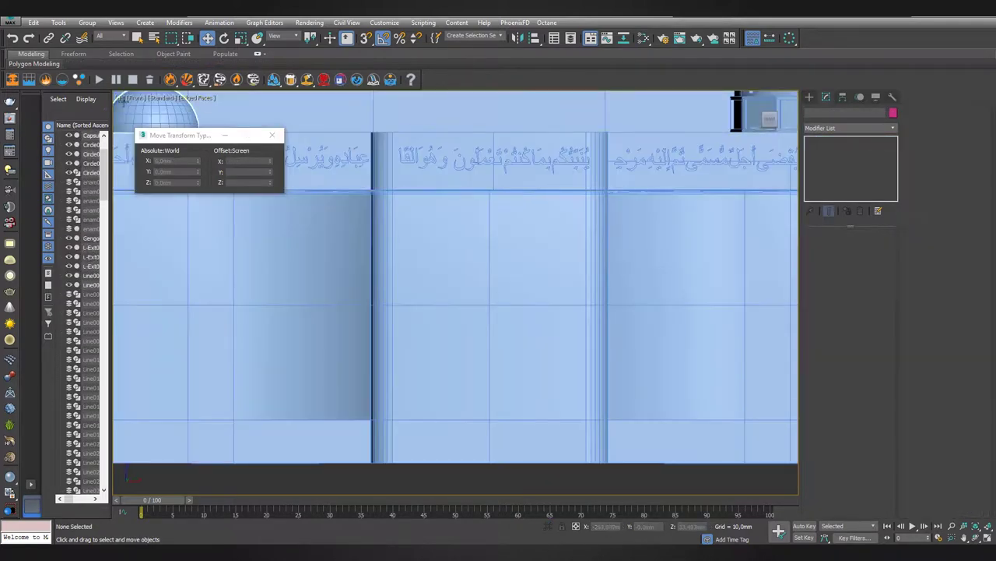
# Extrude the pointed spline outline 10 mm into a solid block.
pyautogui.press('F3')
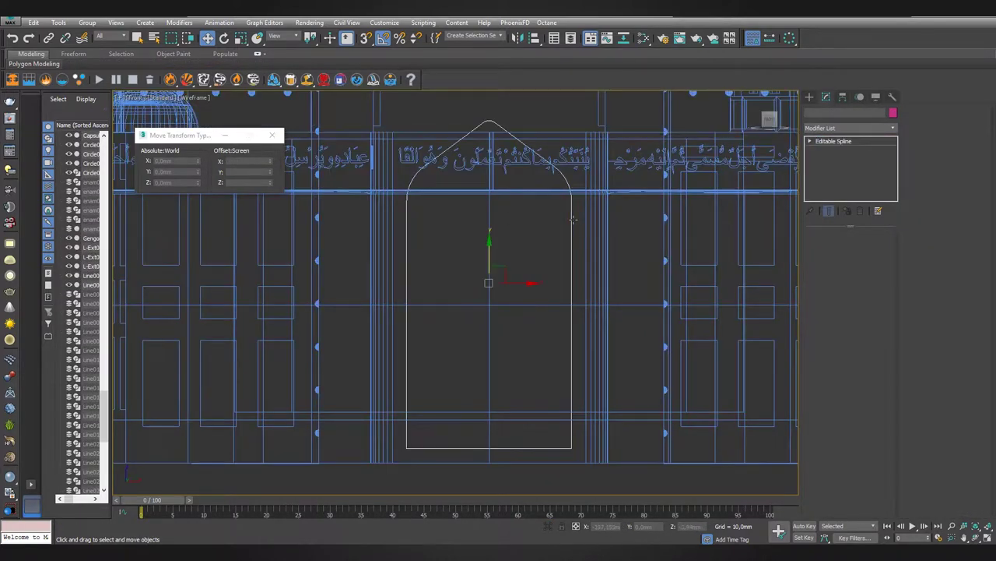
pyautogui.click(573, 220)
pyautogui.press('z')
pyautogui.press('p')
pyautogui.moveTo(567, 227)
pyautogui.keyDown('alt'); pyautogui.mouseDown(button='middle')
pyautogui.moveTo(412, 329)
pyautogui.moveTo(467, 311)
pyautogui.mouseUp(button='middle'); pyautogui.keyUp('alt')
pyautogui.click(848, 127)
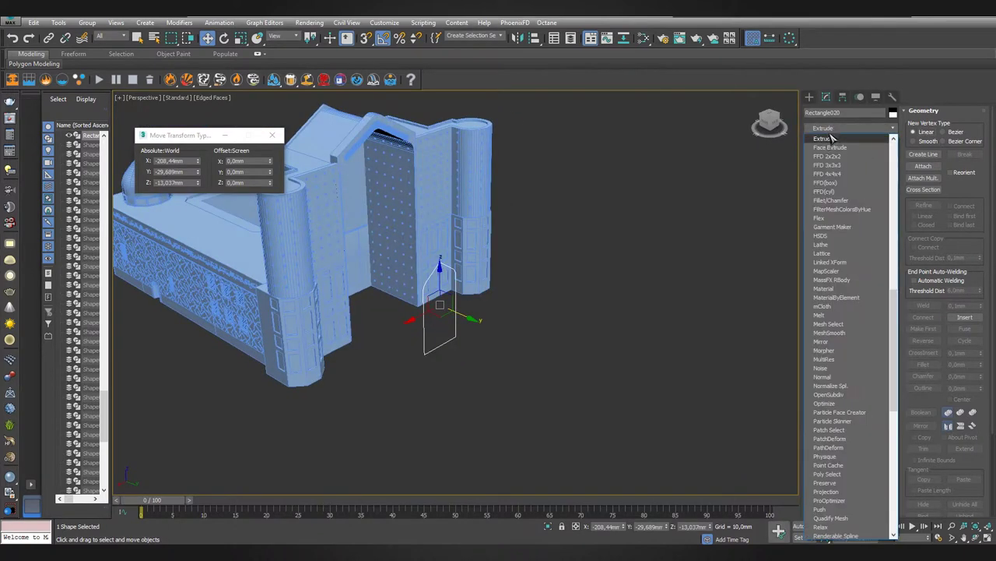
pyautogui.click(832, 138)
pyautogui.scroll(3, 445, 317)
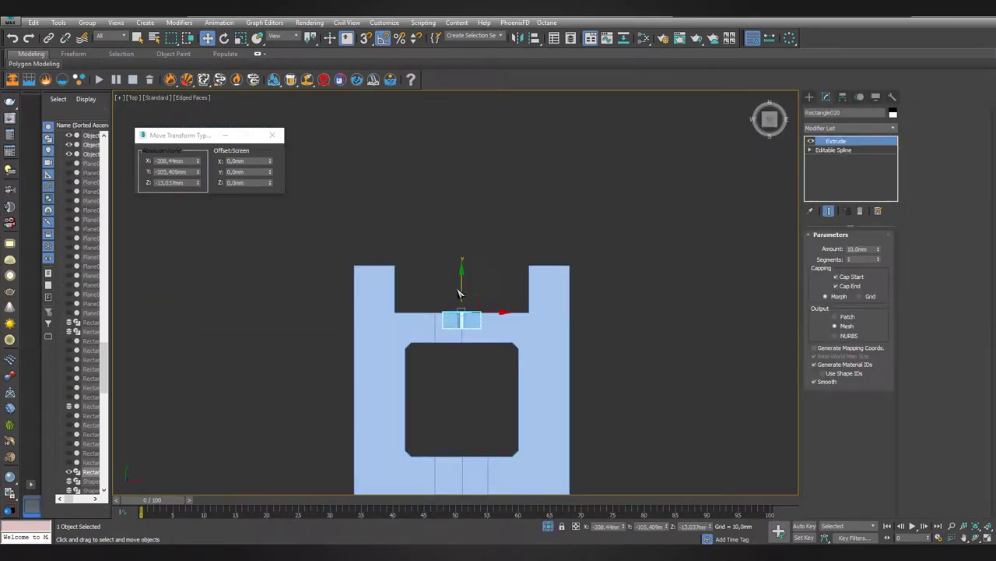
pyautogui.scroll(8, 459, 294)
pyautogui.moveTo(484, 294); pyautogui.dragTo(486, 292)
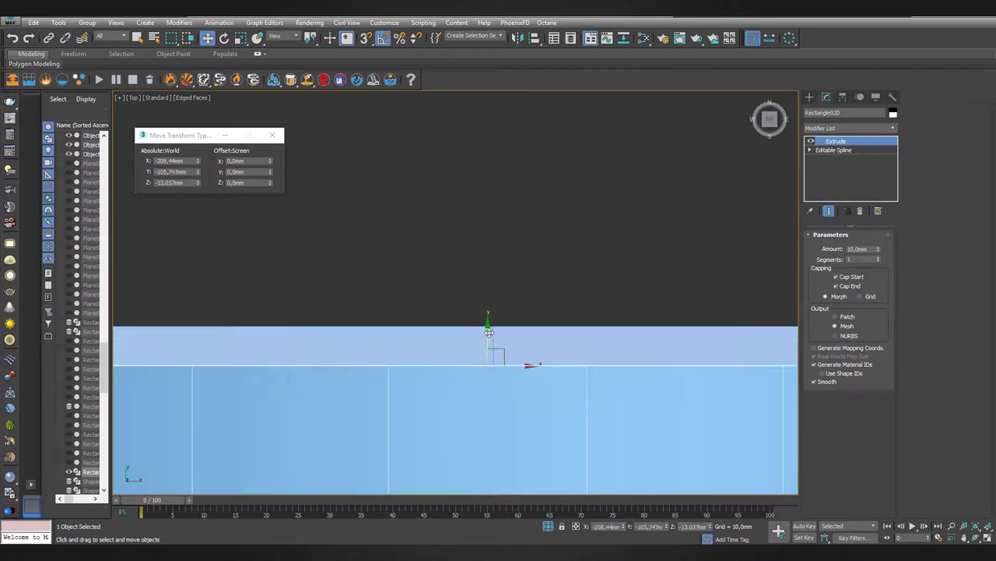
# Clone the extruded block as Rectangle021.
pyautogui.press('p')
pyautogui.keyDown('alt'); pyautogui.moveTo(550, 319); pyautogui.dragTo(232, 48, button='middle'); pyautogui.keyUp('alt')
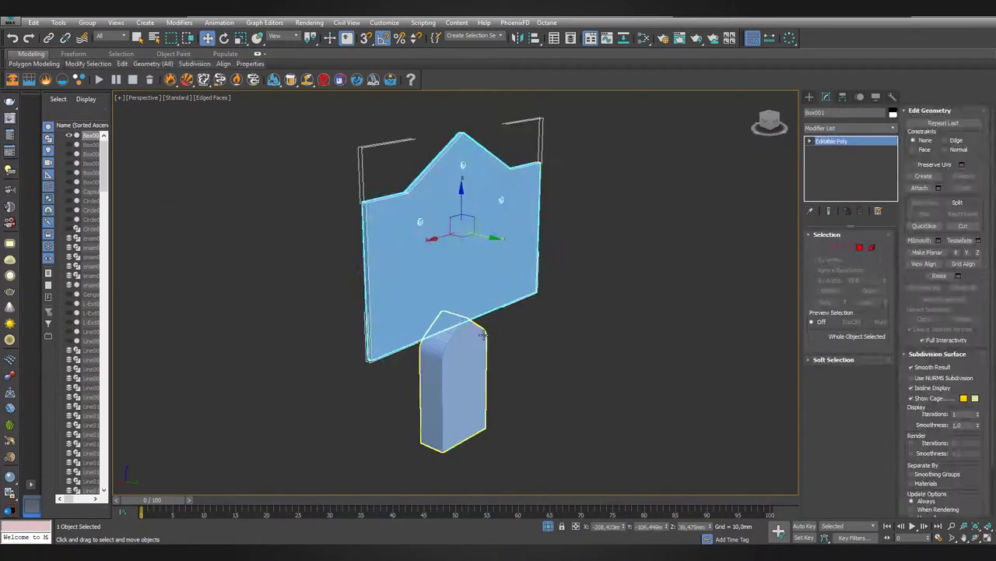
pyautogui.click(482, 335)
pyautogui.hotkey('ctrl', 'v')
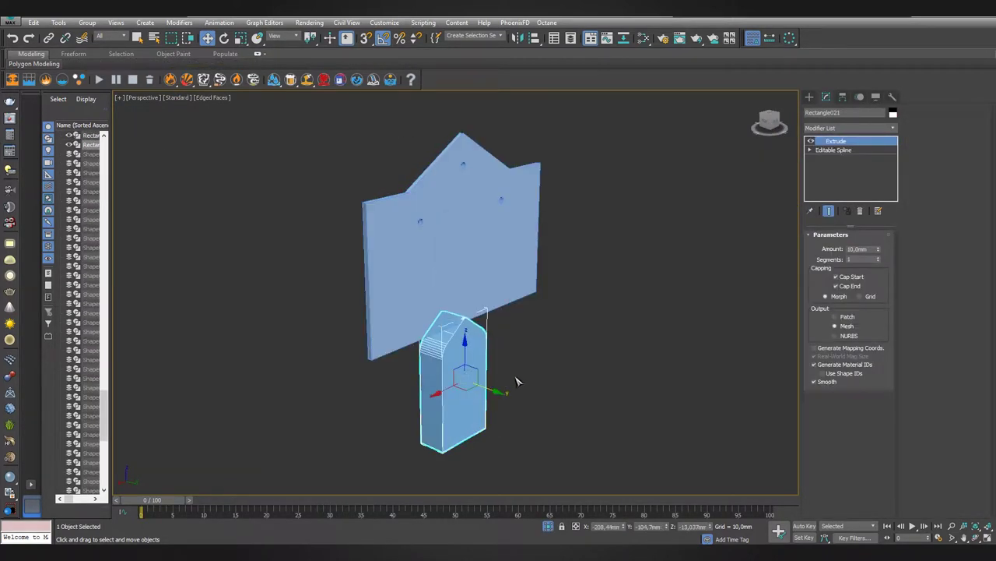
# Start a ProBoolean on the panel to subtract the pointed block.
pyautogui.click(530, 378)
pyautogui.click(502, 272)
pyautogui.click(809, 97)
pyautogui.click(850, 126)
pyautogui.click(837, 152)
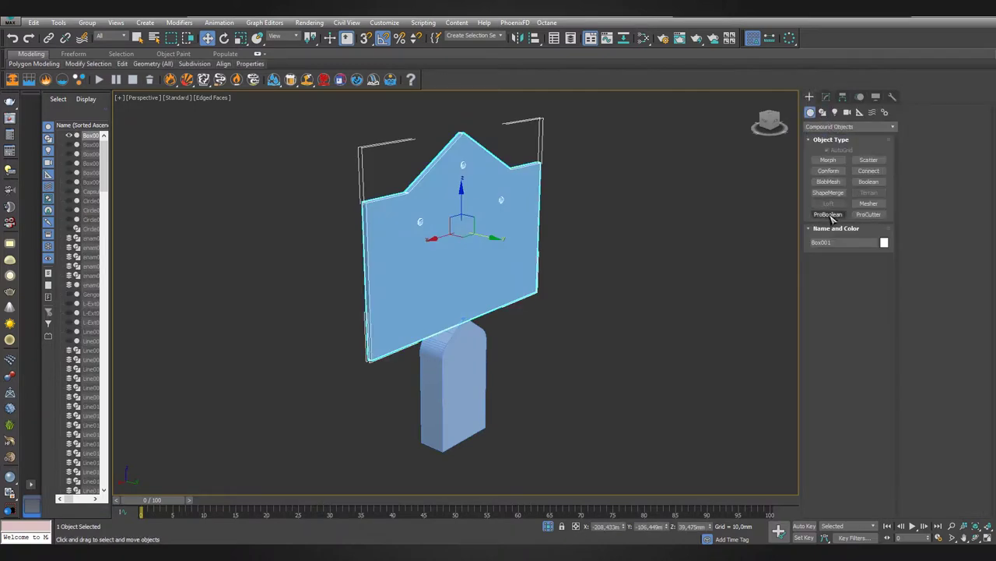
pyautogui.click(828, 214)
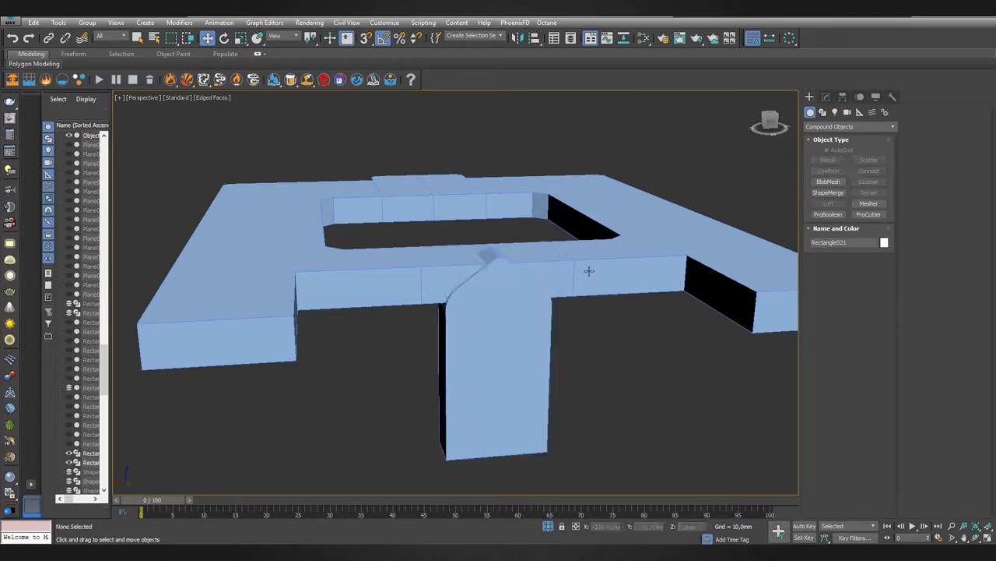
# Select both model objects and make copies of them.
pyautogui.hotkey('ctrl', 'a')
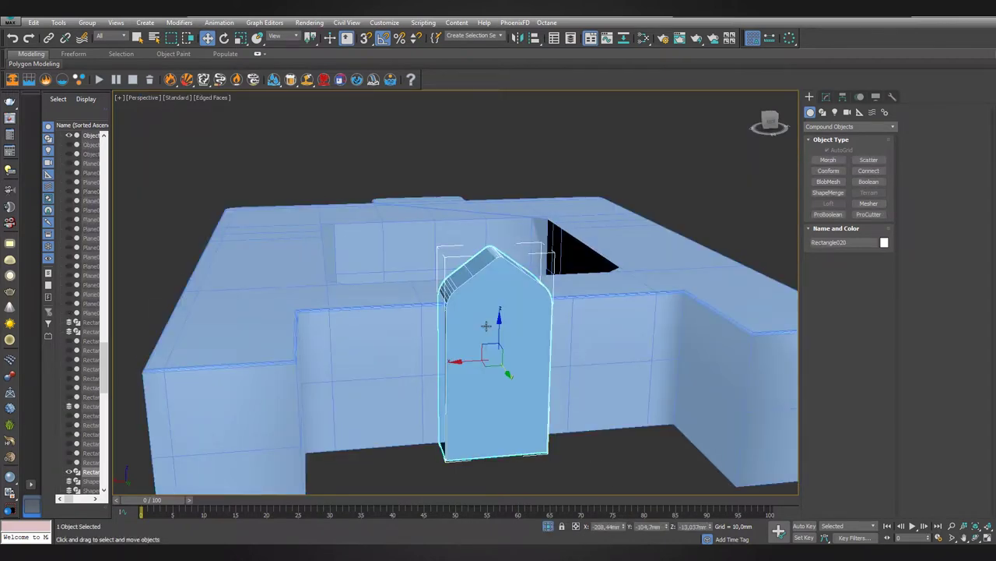
pyautogui.hotkey('ctrl', 'v')
pyautogui.press('Return')
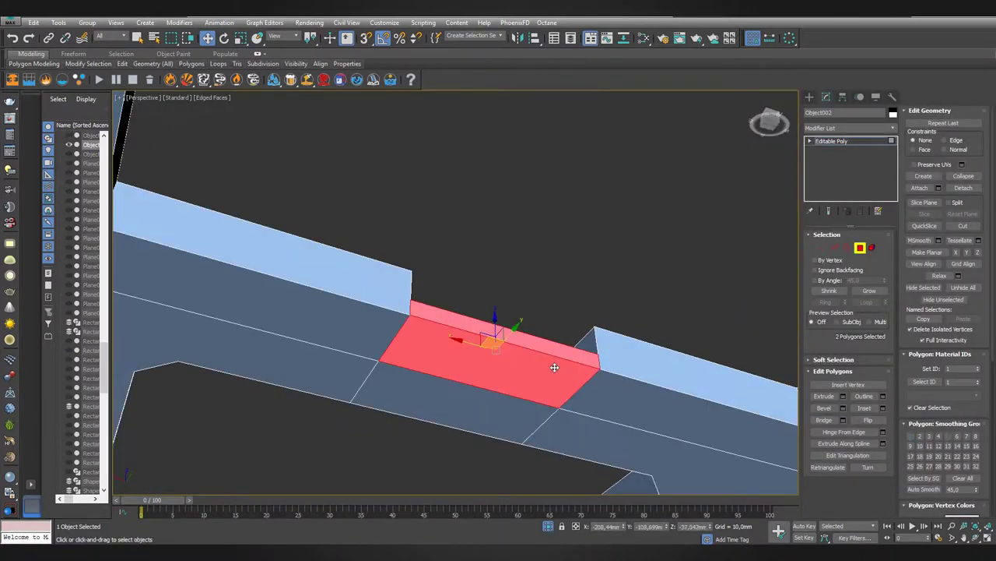
# Delete the leftover notch faces on Object002 and weld the notch vertices.
pyautogui.press('Delete')
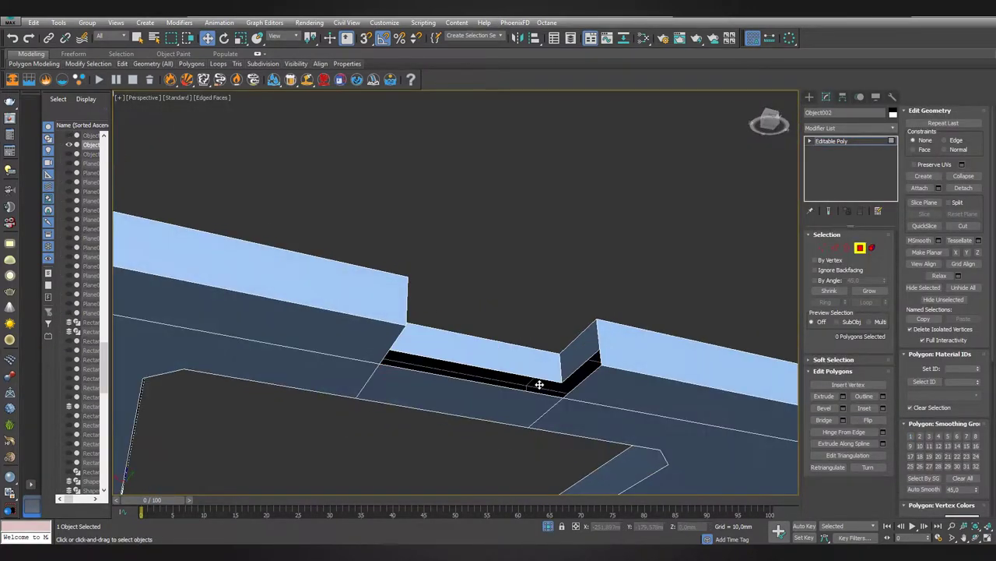
pyautogui.press('2')
pyautogui.moveTo(492, 385)
pyautogui.keyDown('alt'); pyautogui.mouseDown(button='middle')
pyautogui.moveTo(520, 433)
pyautogui.moveTo(573, 416)
pyautogui.mouseUp(button='middle'); pyautogui.keyUp('alt')
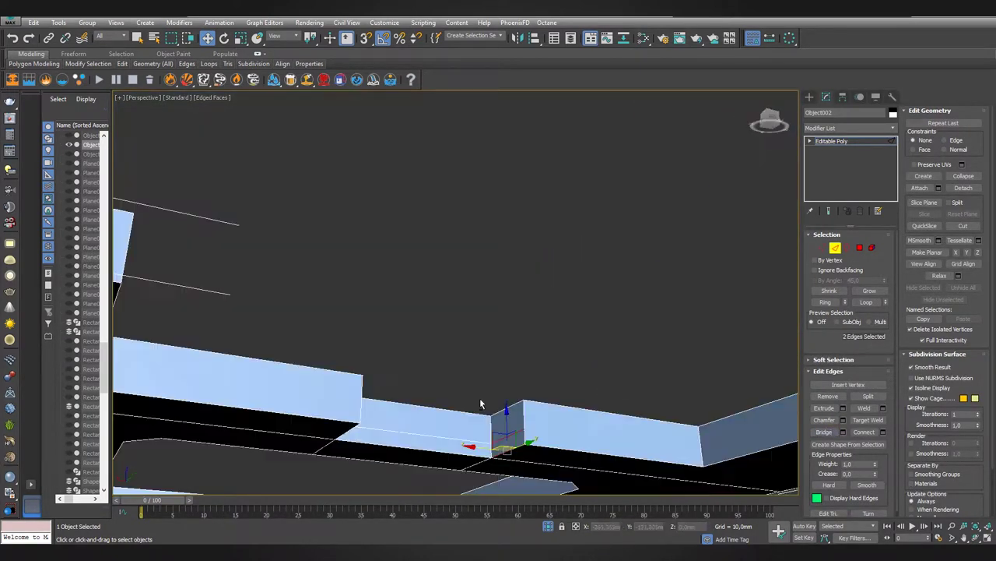
pyautogui.press('1')
pyautogui.click(462, 334)
pyautogui.press('6')
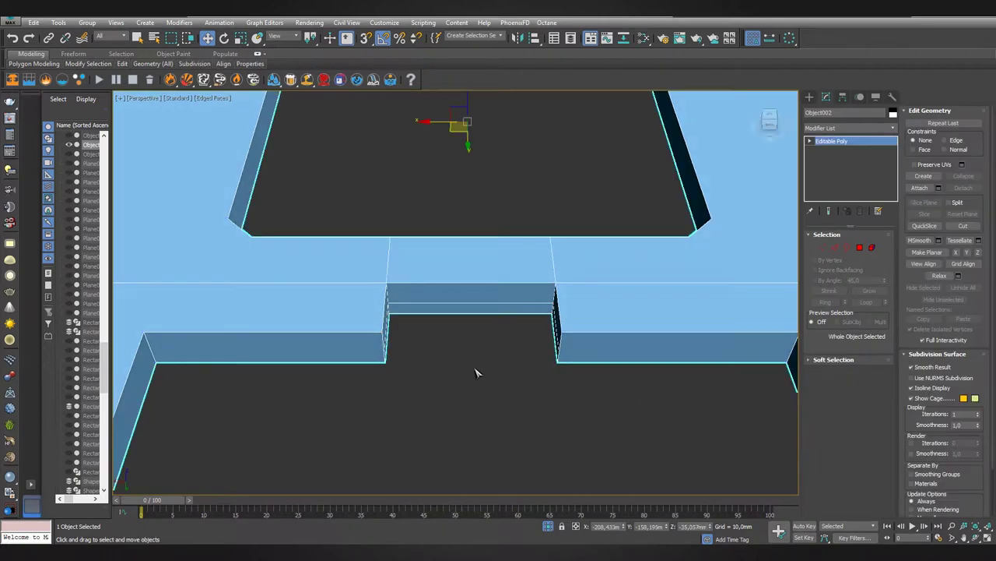
pyautogui.press('z')
pyautogui.moveTo(474, 372)
pyautogui.keyDown('alt'); pyautogui.mouseDown(button='middle')
pyautogui.moveTo(487, 421)
pyautogui.moveTo(530, 377)
pyautogui.mouseUp(button='middle'); pyautogui.keyUp('alt')
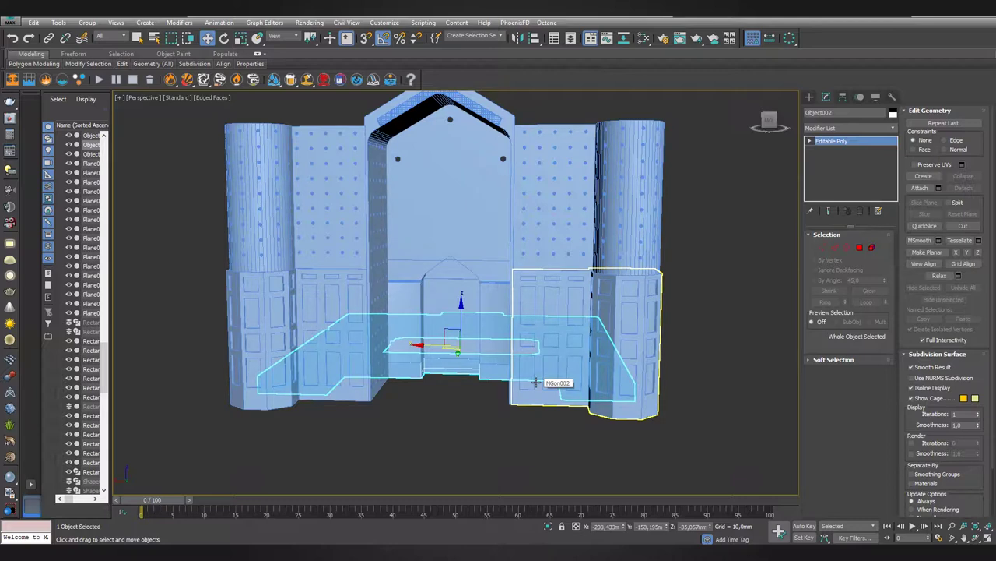
# Shift the small box 1 mm along X and make a copy of it.
pyautogui.keyDown('alt'); pyautogui.moveTo(543, 336); pyautogui.dragTo(483, 333, button='middle'); pyautogui.keyUp('alt')
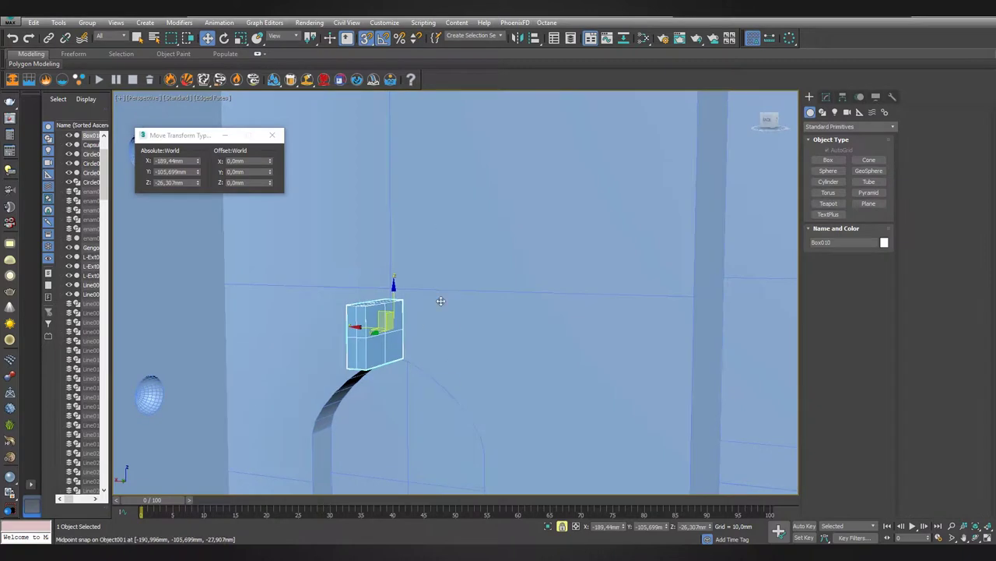
pyautogui.keyDown('alt'); pyautogui.moveTo(441, 301); pyautogui.dragTo(484, 323, button='middle'); pyautogui.keyUp('alt')
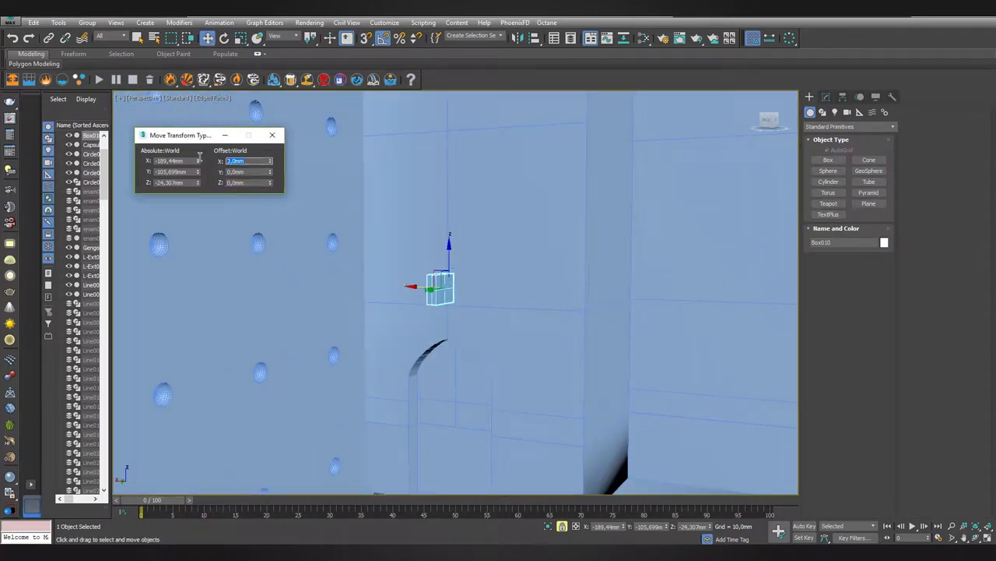
pyautogui.write('1')
pyautogui.press('Return')
pyautogui.click(278, 140)
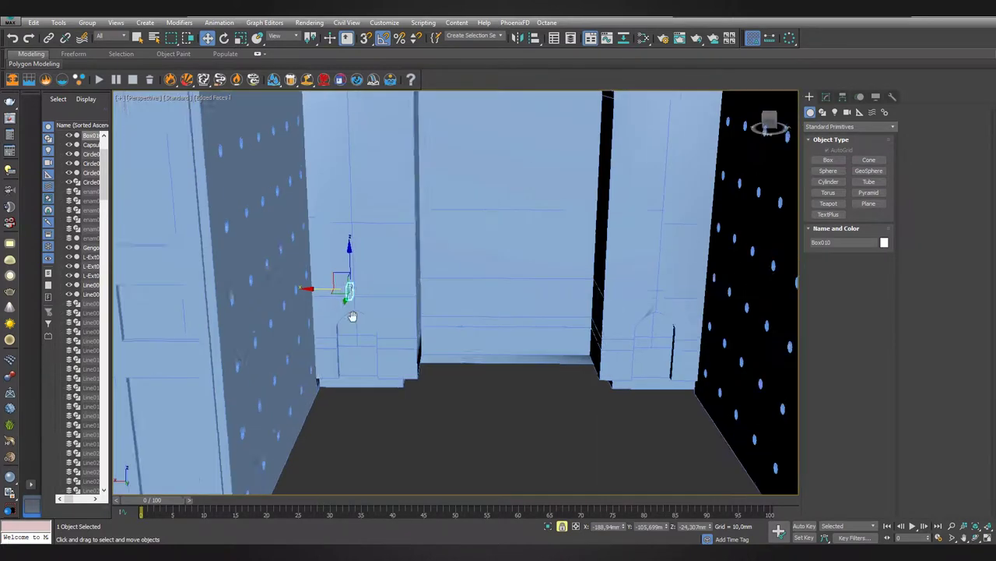
pyautogui.keyDown('shift'); pyautogui.moveTo(262, 285); pyautogui.dragTo(574, 285); pyautogui.keyUp('shift')
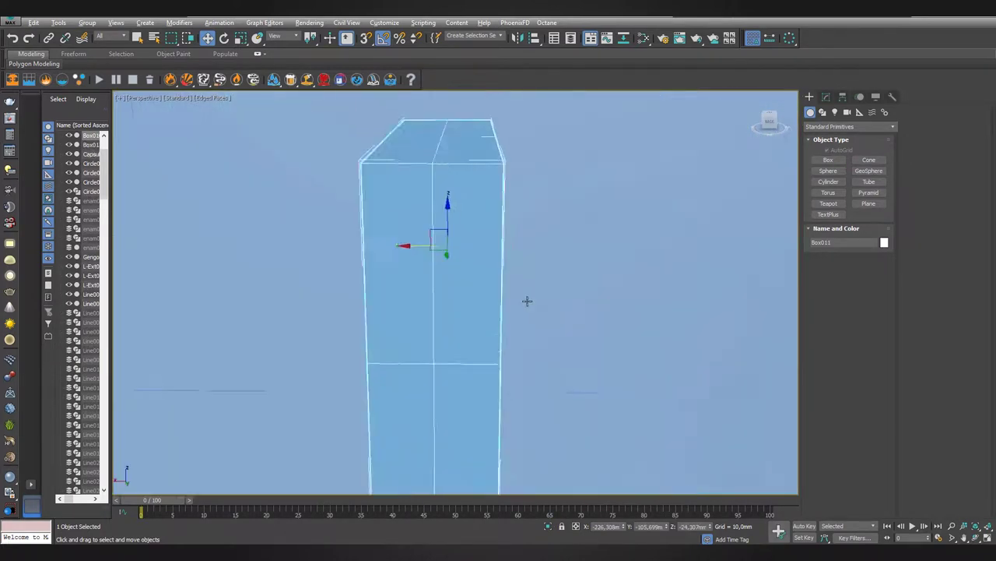
# Snap the copied box onto the arch's top and raise it 2 mm.
pyautogui.scroll(-5, 527, 300)
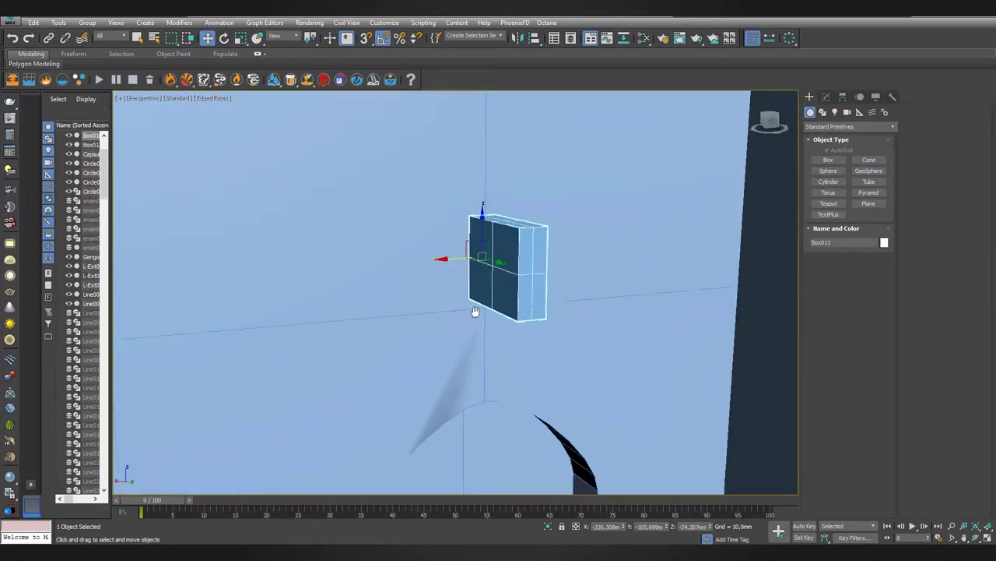
pyautogui.press('F3')
pyautogui.press('s')
pyautogui.moveTo(476, 241); pyautogui.dragTo(487, 387)
pyautogui.keyDown('alt'); pyautogui.moveTo(487, 387); pyautogui.dragTo(499, 350, button='middle'); pyautogui.keyUp('alt')
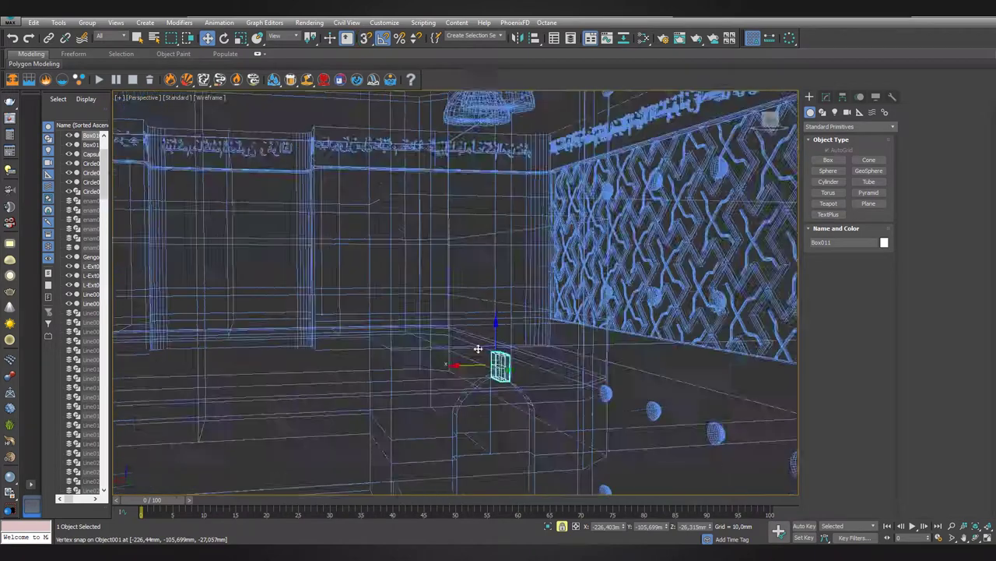
pyautogui.press('F3')
pyautogui.scroll(3, 498, 351)
pyautogui.press('s')
pyautogui.press('F12')
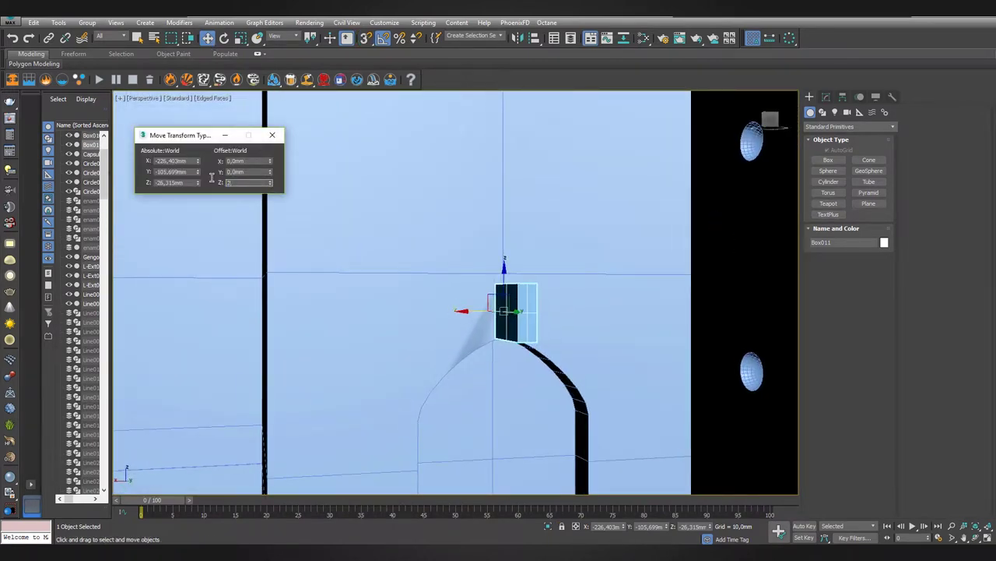
pyautogui.press('Return')
pyautogui.scroll(-5, 329, 301)
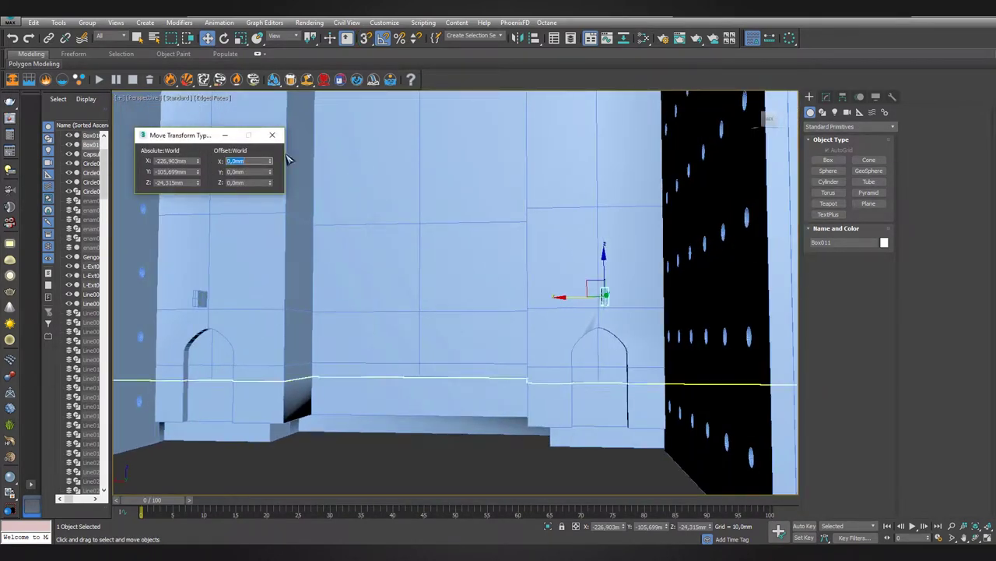
# Start a Boolean on the wall to subtract the small box Box011.
pyautogui.keyDown('alt'); pyautogui.moveTo(288, 160); pyautogui.dragTo(387, 329, button='middle'); pyautogui.keyUp('alt')
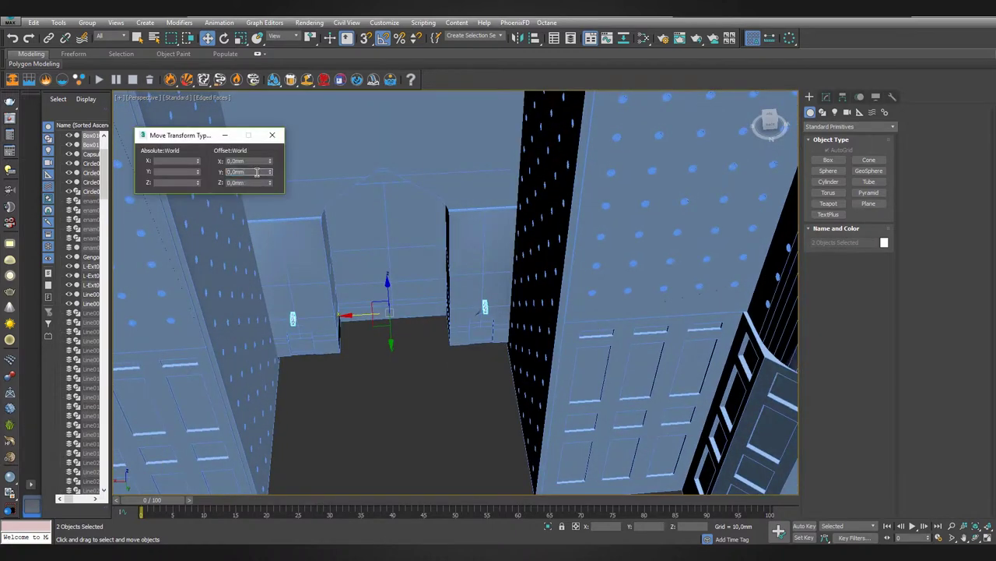
pyautogui.press('F12')
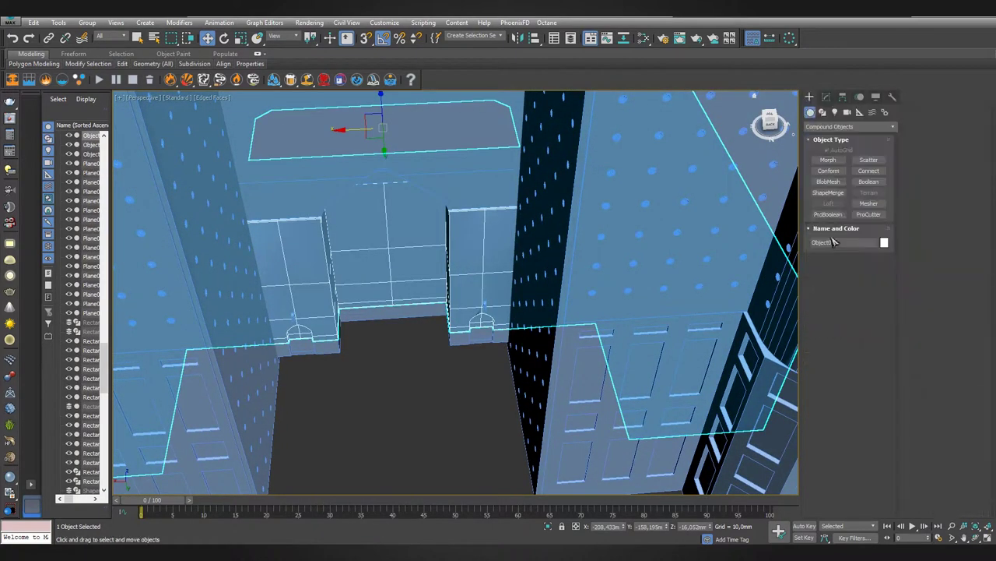
pyautogui.click(469, 304)
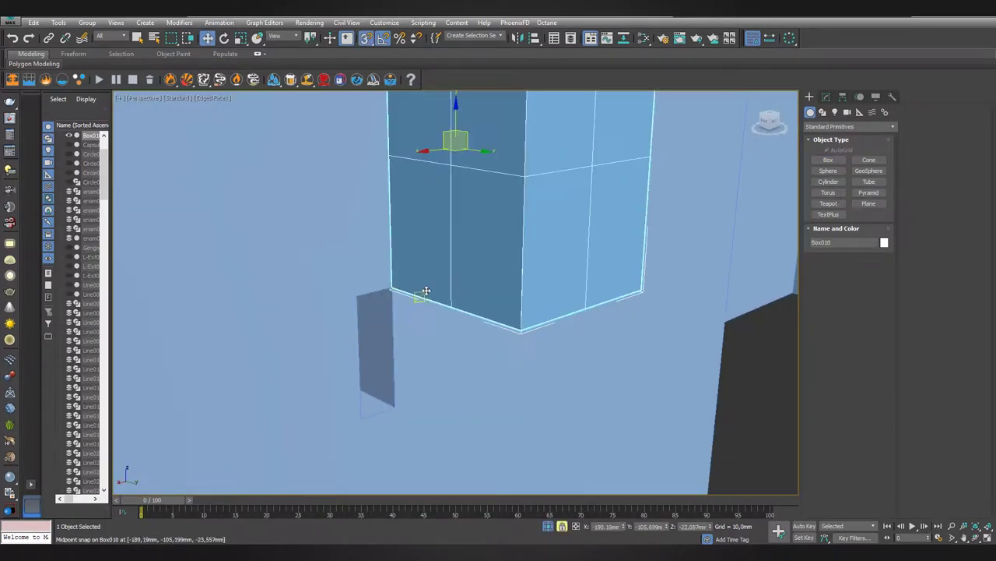
# Check the box's exact move values and make a copy of it.
pyautogui.moveTo(423, 289)
pyautogui.keyDown('alt'); pyautogui.mouseDown(button='middle')
pyautogui.moveTo(400, 278)
pyautogui.moveTo(371, 296)
pyautogui.moveTo(340, 282)
pyautogui.moveTo(365, 257)
pyautogui.mouseUp(button='middle'); pyautogui.keyUp('alt')
pyautogui.rightClick(207, 38)
pyautogui.moveTo(442, 319)
pyautogui.keyDown('alt'); pyautogui.mouseDown(button='middle')
pyautogui.moveTo(373, 257)
pyautogui.moveTo(657, 280)
pyautogui.mouseUp(button='middle'); pyautogui.keyUp('alt')
pyautogui.keyDown('shift'); pyautogui.moveTo(658, 280); pyautogui.dragTo(662, 282); pyautogui.keyUp('shift')
pyautogui.click(503, 322)
# Snap the box down onto the wall and set its position in Move Transform Type-In.
pyautogui.press('t')
pyautogui.press('z')
pyautogui.press('p')
pyautogui.keyDown('alt'); pyautogui.moveTo(550, 305); pyautogui.dragTo(349, 247, button='middle'); pyautogui.keyUp('alt')
pyautogui.press('s')
pyautogui.moveTo(349, 246); pyautogui.dragTo(384, 336)
pyautogui.press('F3')
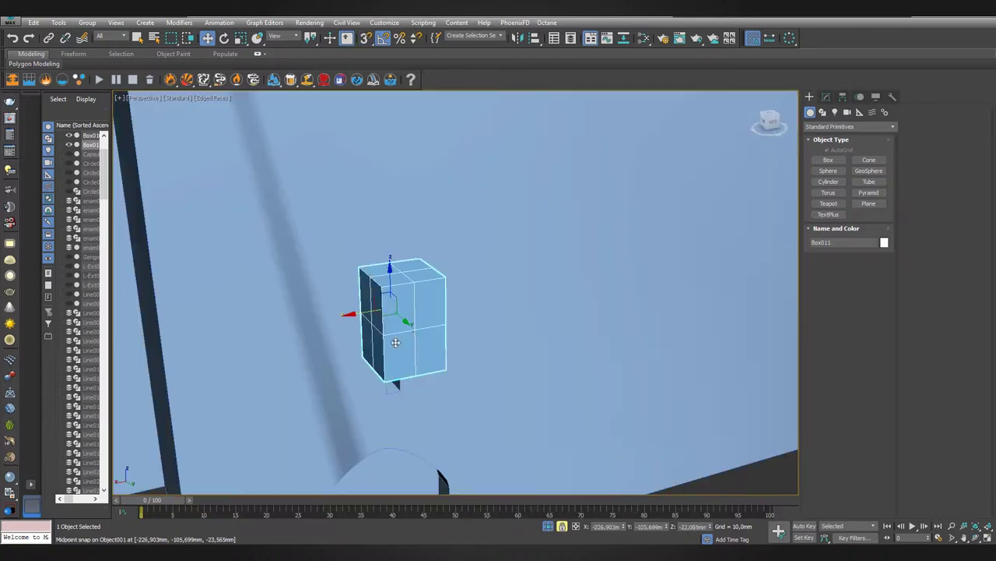
pyautogui.keyDown('alt'); pyautogui.moveTo(385, 336); pyautogui.dragTo(233, 234, button='middle'); pyautogui.keyUp('alt')
pyautogui.press('F12')
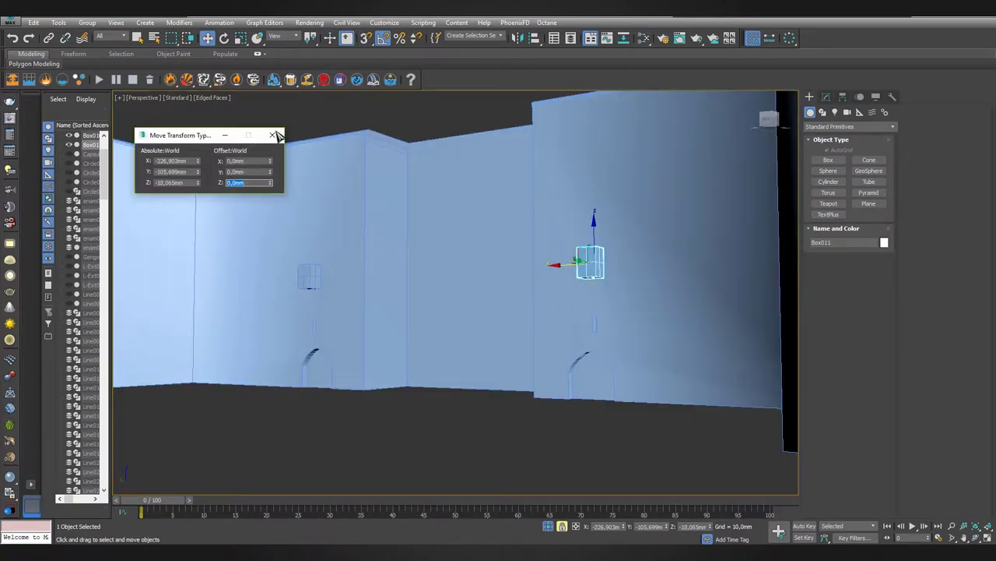
pyautogui.click(272, 136)
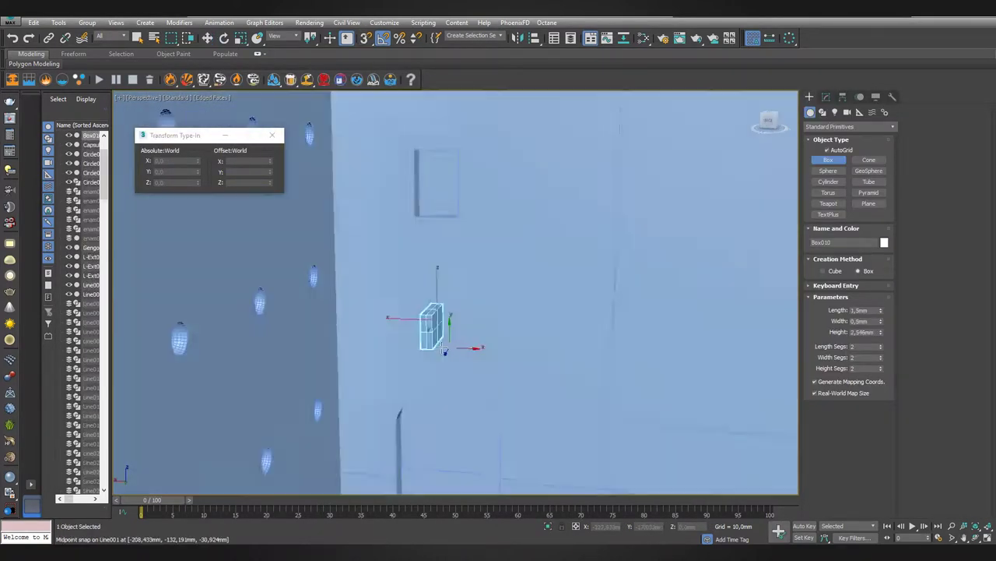
# Clone the window box as Box011 above the other arched doorway.
pyautogui.keyDown('alt'); pyautogui.moveTo(512, 193); pyautogui.dragTo(371, 294, button='middle'); pyautogui.keyUp('alt')
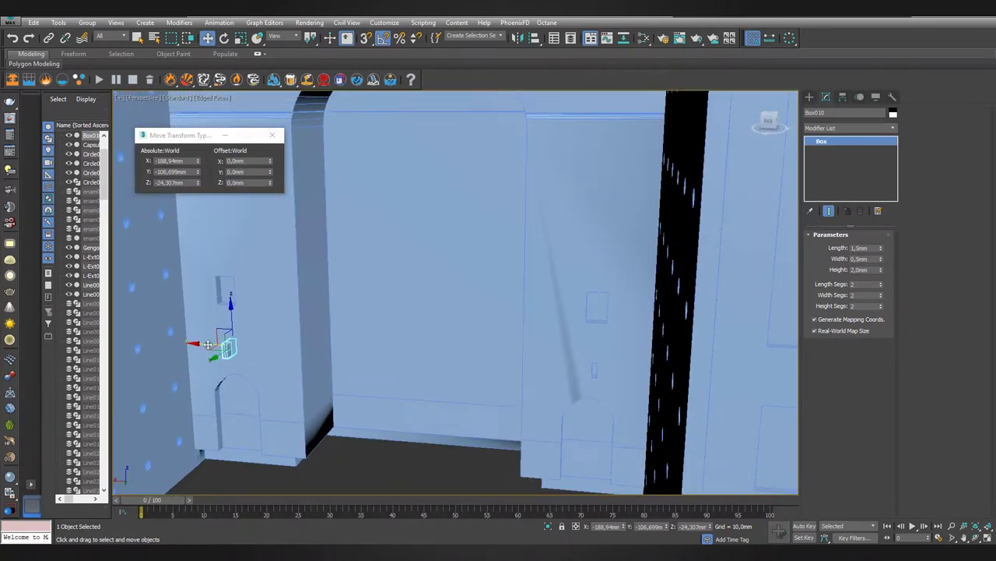
pyautogui.keyDown('shift'); pyautogui.moveTo(216, 349); pyautogui.dragTo(591, 368); pyautogui.keyUp('shift')
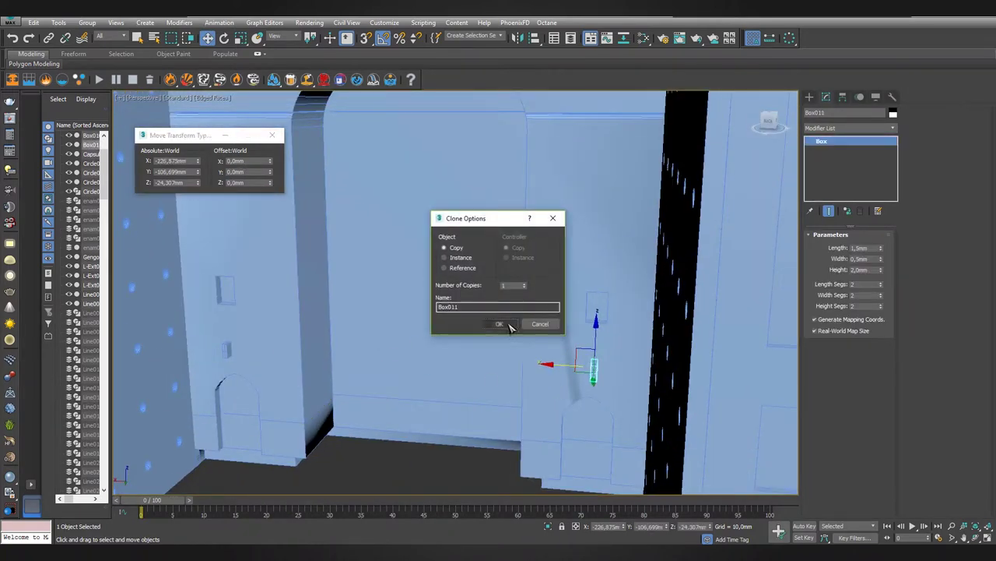
pyautogui.click(499, 324)
pyautogui.press('F3')
pyautogui.press('z')
pyautogui.scroll(-3, 474, 282)
pyautogui.scroll(-3, 473, 282)
pyautogui.scroll(-1, 373, 347)
pyautogui.scroll(-1, 509, 318)
pyautogui.scroll(-2, 449, 380)
pyautogui.scroll(5, 449, 380)
pyautogui.scroll(-4, 506, 244)
pyautogui.moveTo(517, 361)
pyautogui.mouseDown(button='middle')
pyautogui.moveTo(736, 398)
pyautogui.moveTo(228, 381)
pyautogui.mouseUp(button='middle')
pyautogui.scroll(3, 707, 384)
# Create a new 3 × 2 × 2 mm window box on the wall.
pyautogui.keyDown('alt'); pyautogui.moveTo(707, 384); pyautogui.dragTo(155, 285, button='middle'); pyautogui.keyUp('alt')
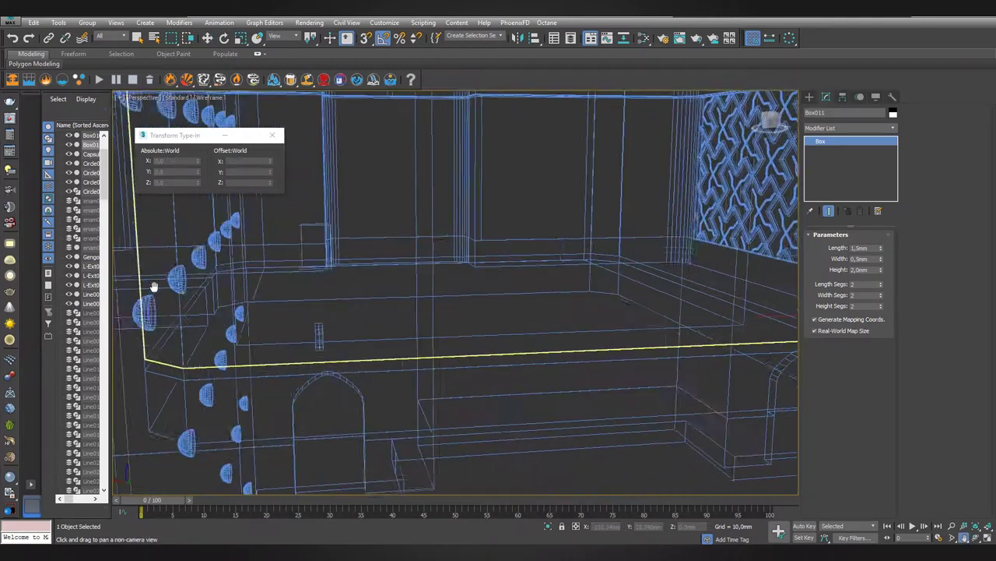
pyautogui.press('F3')
pyautogui.scroll(3, 329, 276)
pyautogui.click(810, 97)
pyautogui.click(828, 159)
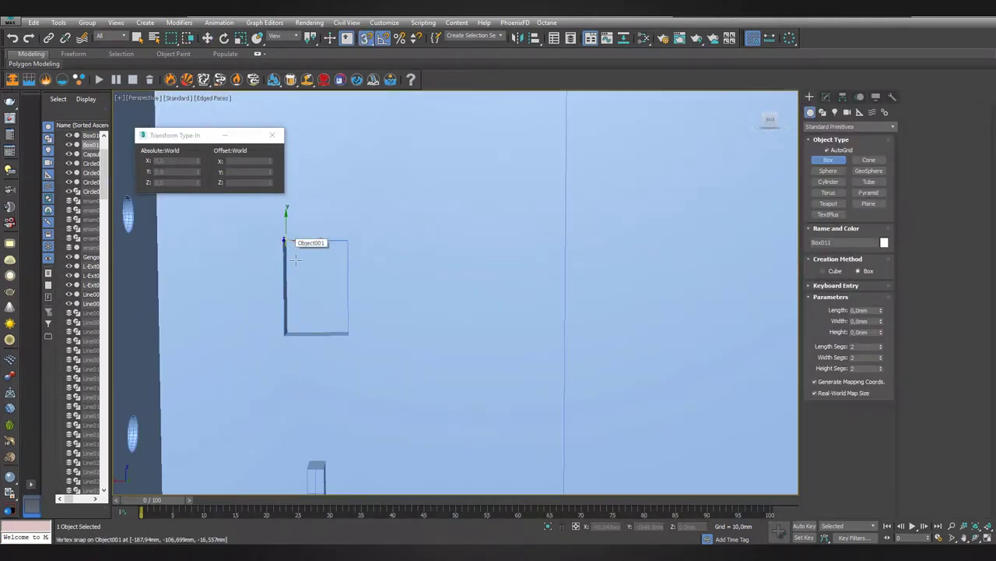
pyautogui.click(444, 350)
pyautogui.press('w')
pyautogui.click(826, 97)
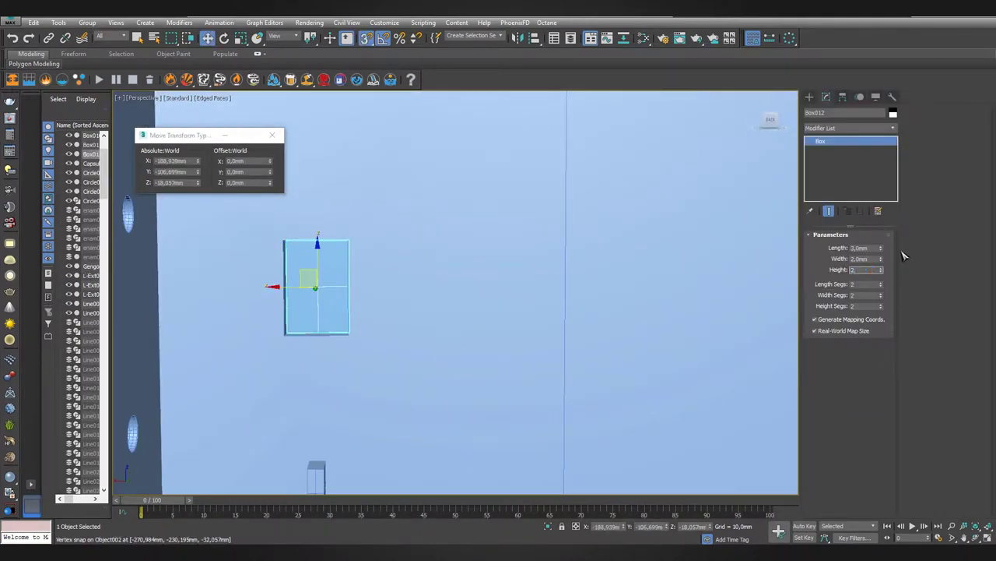
# Select the four window boxes and raise them up the tower walls.
pyautogui.moveTo(327, 340)
pyautogui.keyDown('alt'); pyautogui.mouseDown(button='middle')
pyautogui.moveTo(348, 370)
pyautogui.moveTo(440, 368)
pyautogui.mouseUp(button='middle'); pyautogui.keyUp('alt')
pyautogui.press('z')
pyautogui.press('F3')
pyautogui.scroll(-5, 416, 301)
pyautogui.scroll(-3, 482, 252)
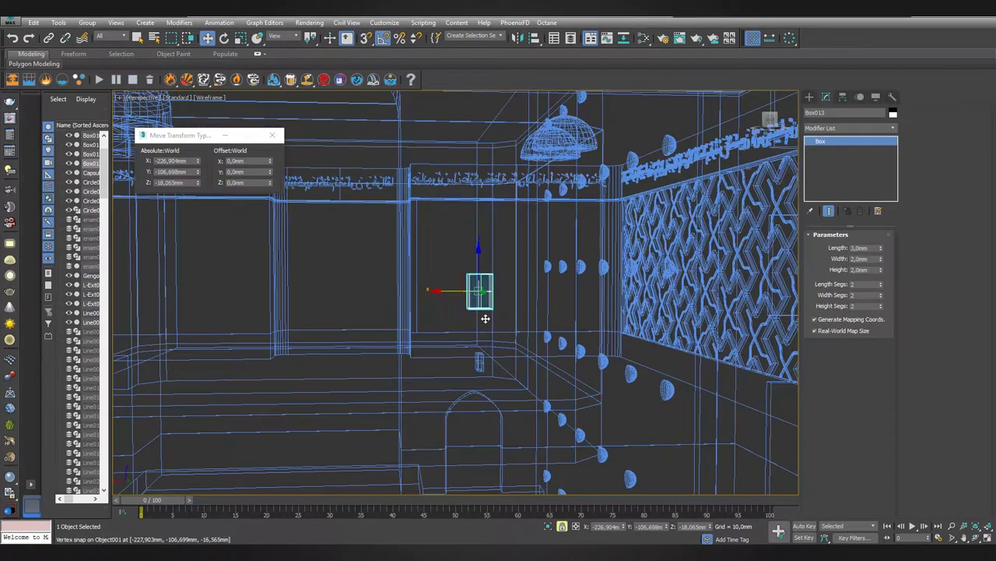
pyautogui.press('F3')
pyautogui.keyDown('ctrl'); pyautogui.click(480, 360); pyautogui.keyUp('ctrl')
pyautogui.keyDown('alt'); pyautogui.moveTo(480, 360); pyautogui.dragTo(445, 327, button='middle'); pyautogui.keyUp('alt')
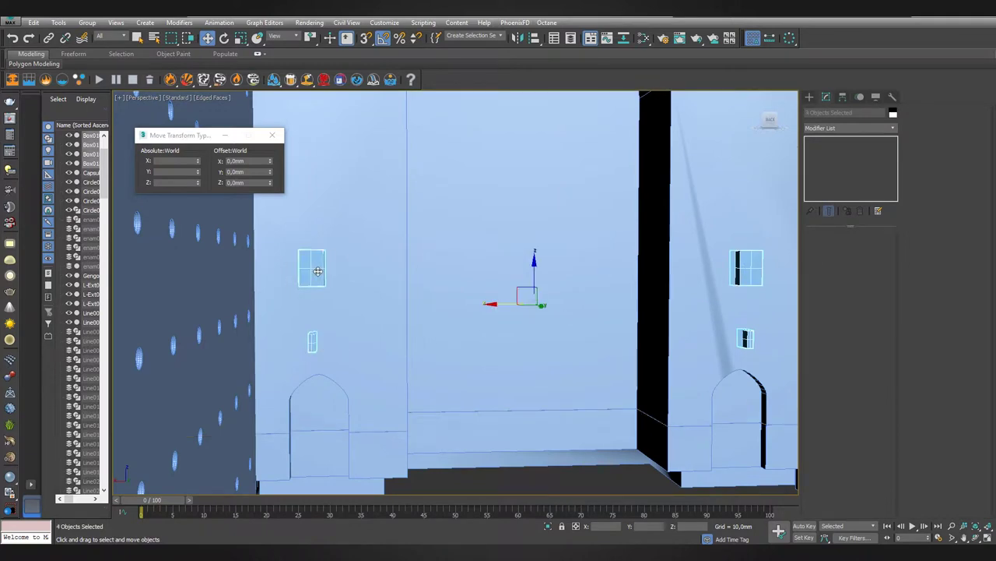
pyautogui.moveTo(317, 271); pyautogui.dragTo(573, 172)
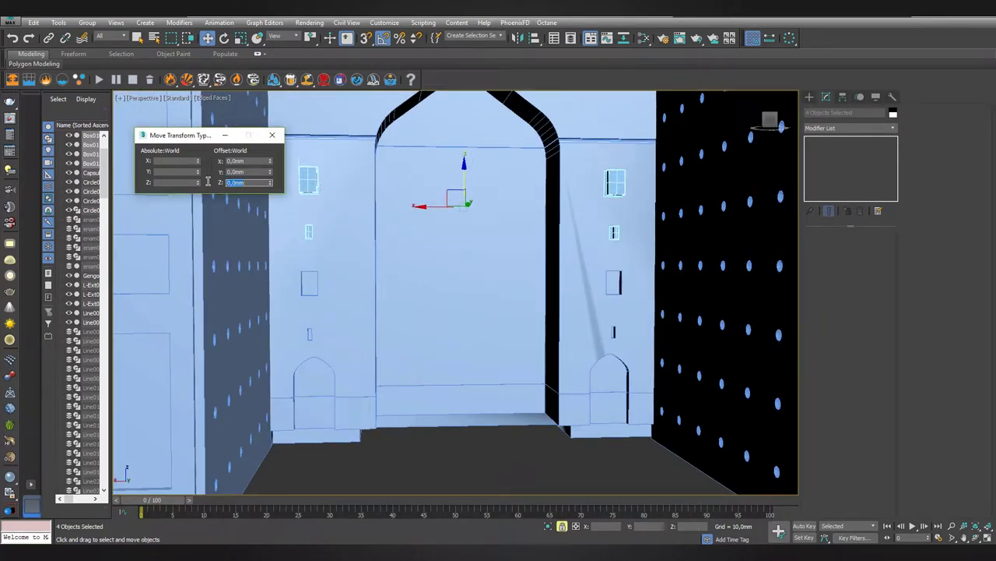
# Switch to Front view and isolate the two selected upper window boxes.
pyautogui.moveTo(436, 365); pyautogui.dragTo(510, 371, button='middle')
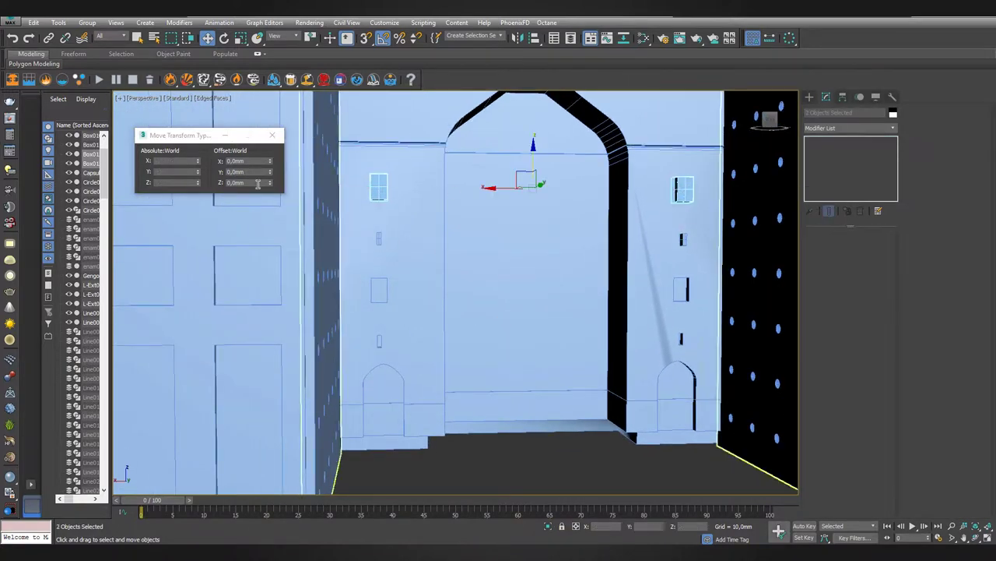
pyautogui.moveTo(412, 242); pyautogui.dragTo(362, 312, button='middle')
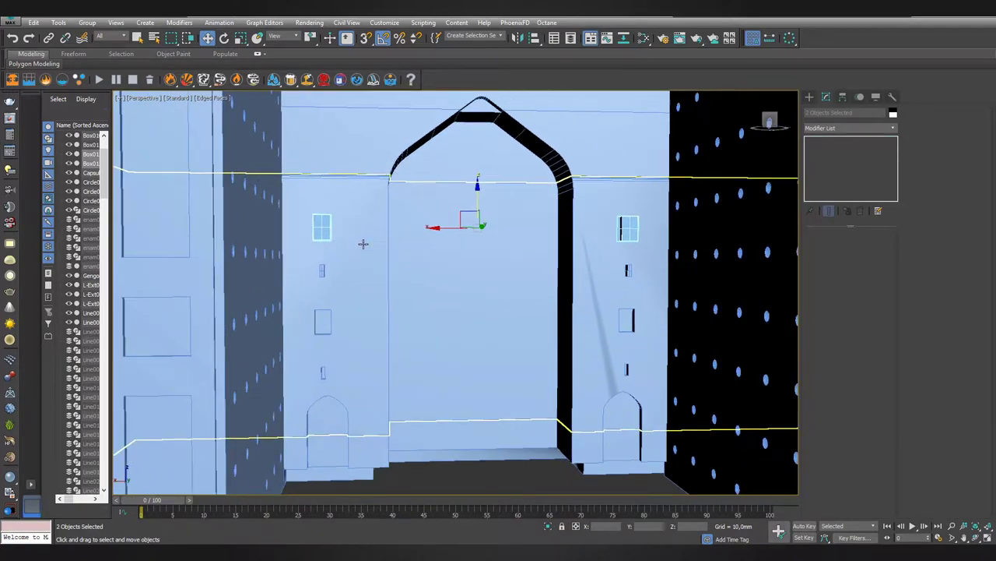
pyautogui.press('f')
pyautogui.hotkey('alt', 'q')
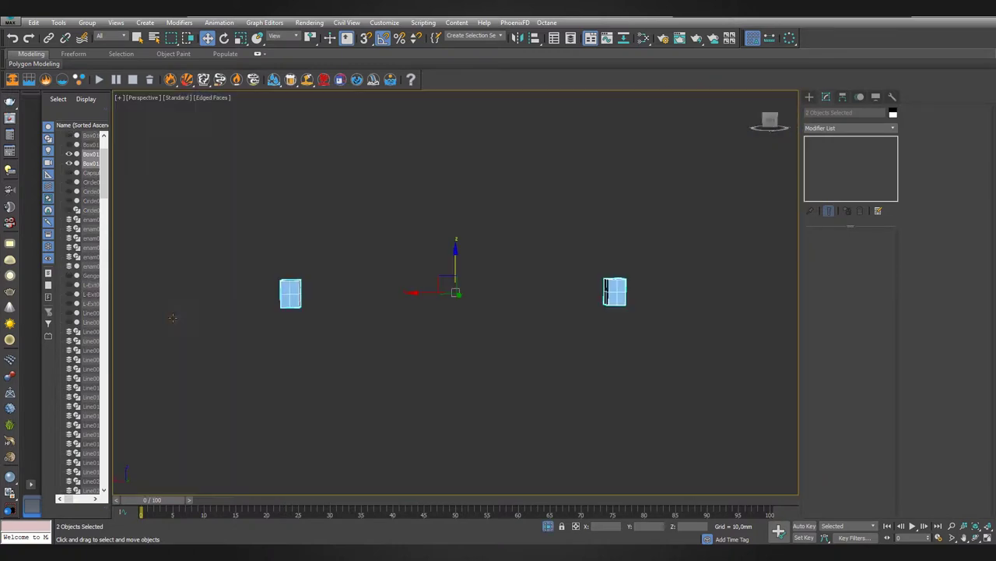
# Trace a rectangle over the window box and convert it to an editable spline.
pyautogui.click(868, 168)
pyautogui.moveTo(330, 232); pyautogui.dragTo(390, 321)
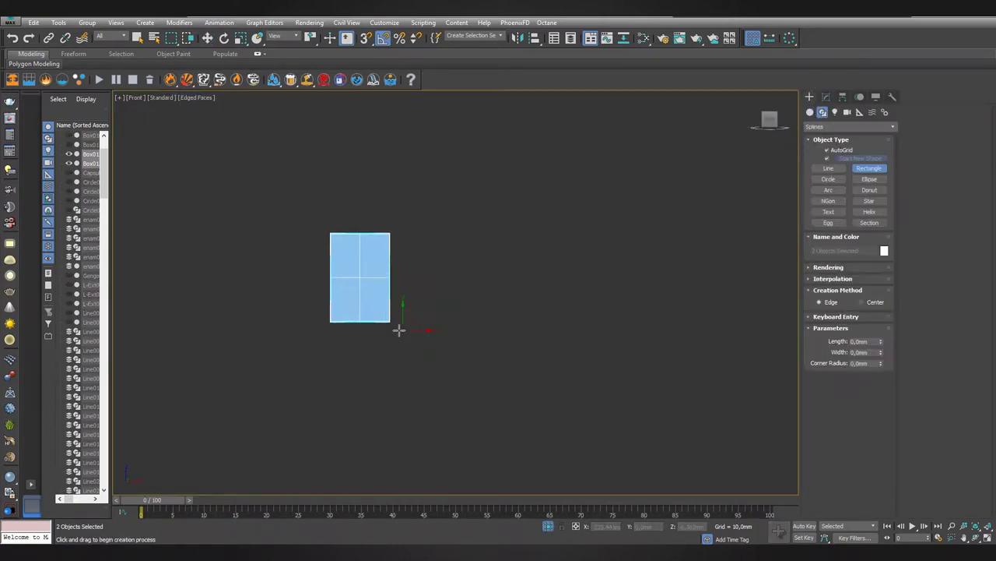
pyautogui.rightClick(678, 213)
pyautogui.click(817, 305)
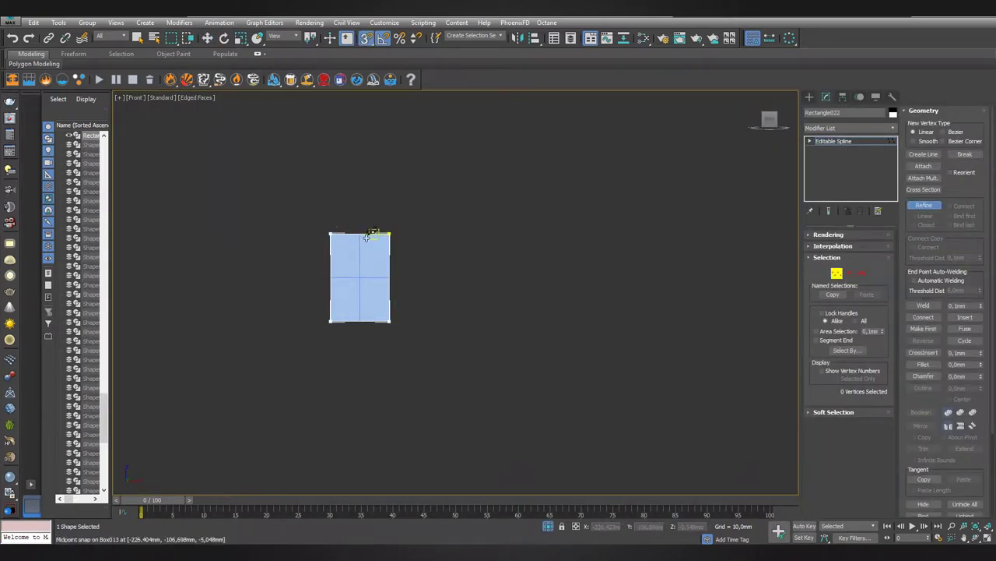
pyautogui.scroll(2, 366, 236)
# Refine the top edge and set its vertices to Smooth, then Bezier, forming the pointed peak.
pyautogui.rightClick(438, 283)
pyautogui.click(498, 290)
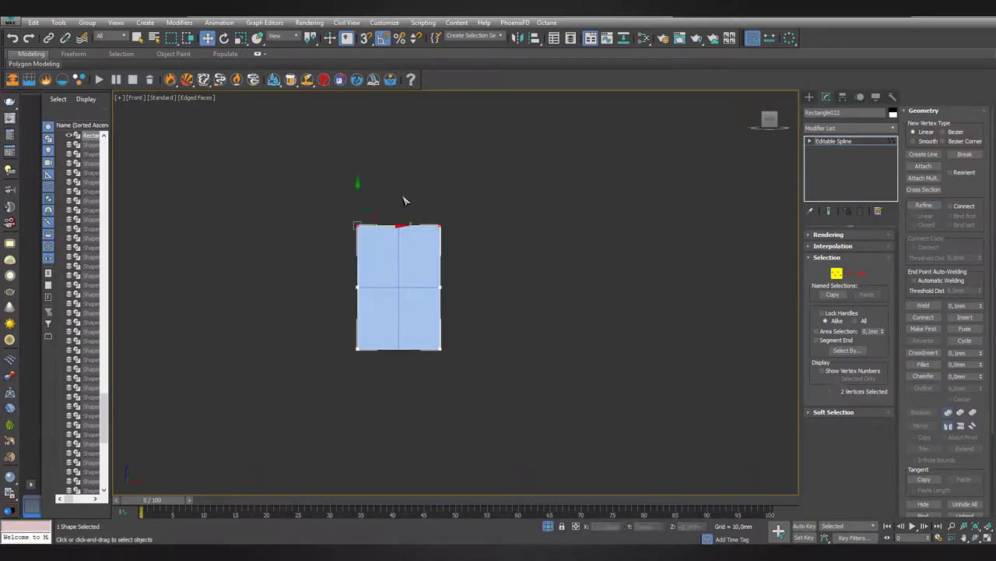
pyautogui.rightClick(397, 260)
pyautogui.click(456, 290)
pyautogui.rightClick(421, 274)
pyautogui.click(434, 275)
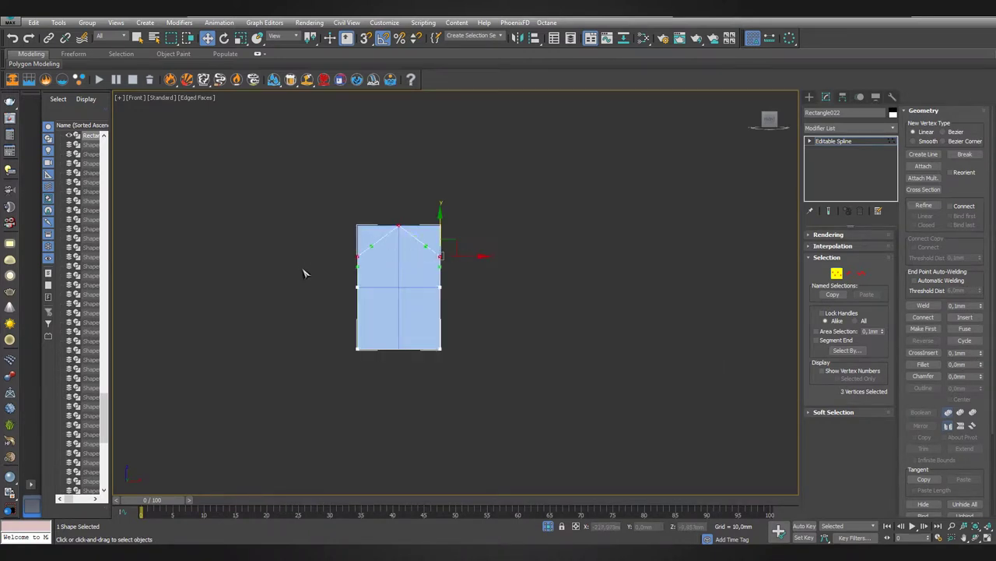
pyautogui.press('1')
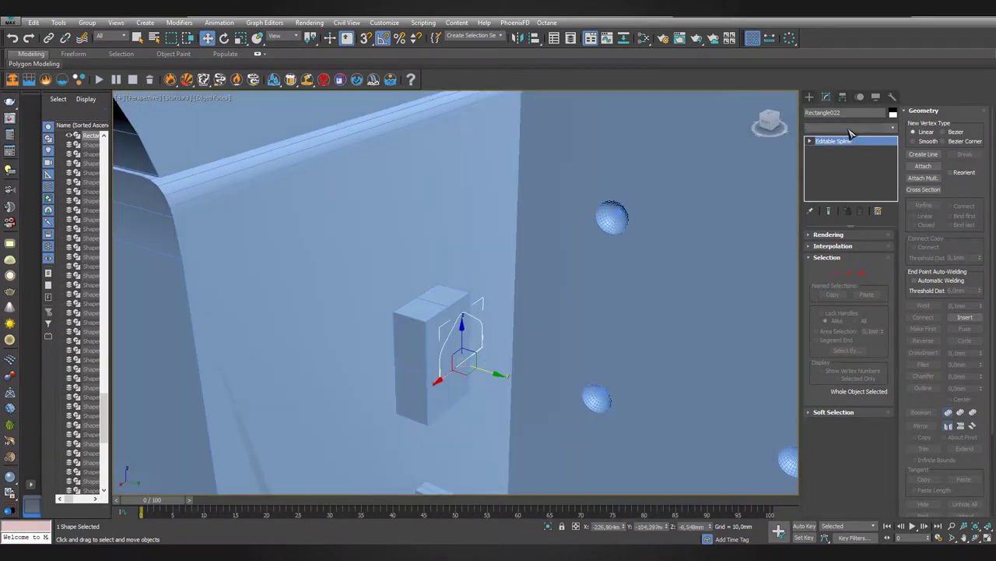
# Extrude the pointed shape 1.5 mm and snap it onto the first window box, raised above it.
pyautogui.click(851, 128)
pyautogui.press('1')
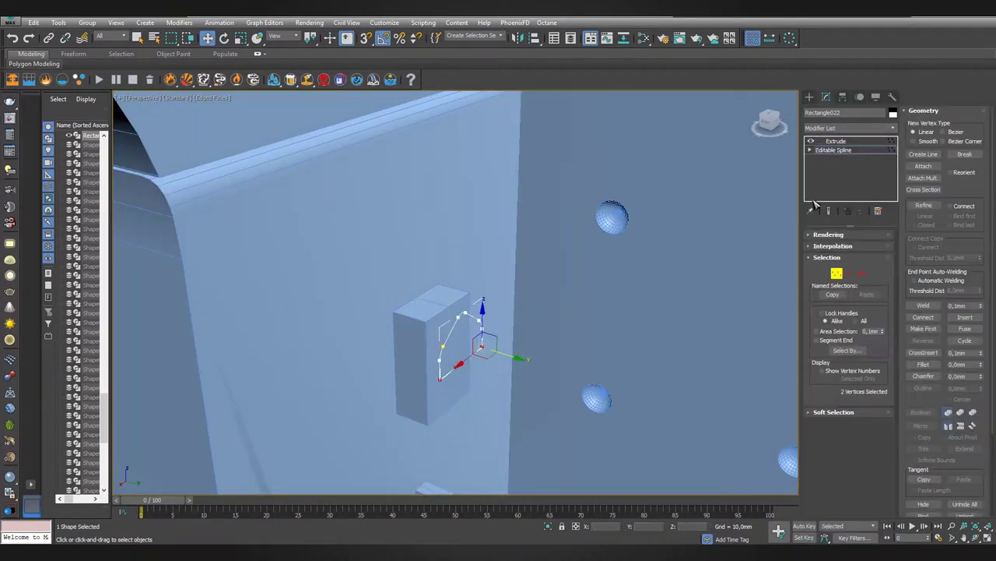
pyautogui.click(835, 141)
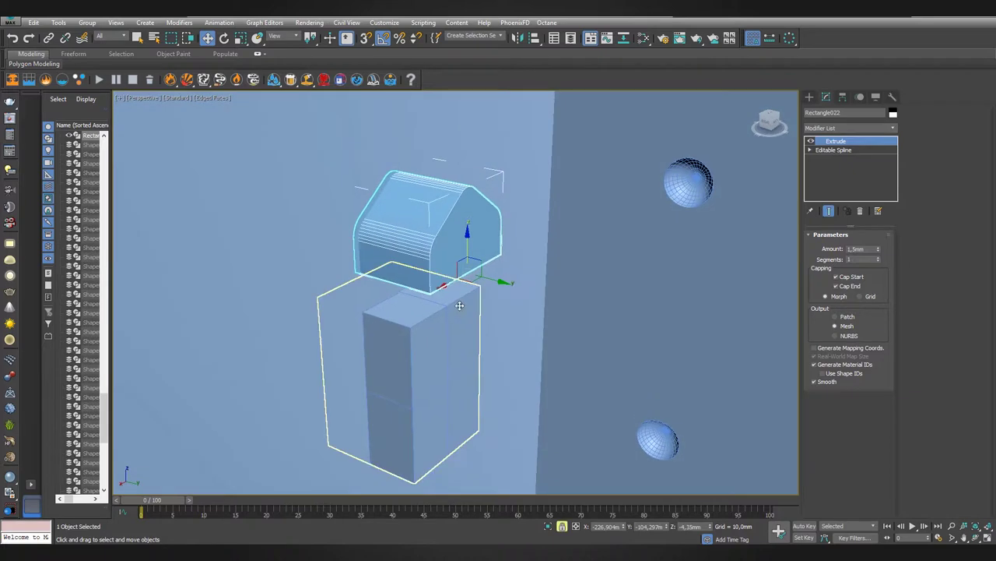
pyautogui.moveTo(436, 295); pyautogui.dragTo(406, 331)
pyautogui.scroll(-2, 406, 331)
pyautogui.press('F12')
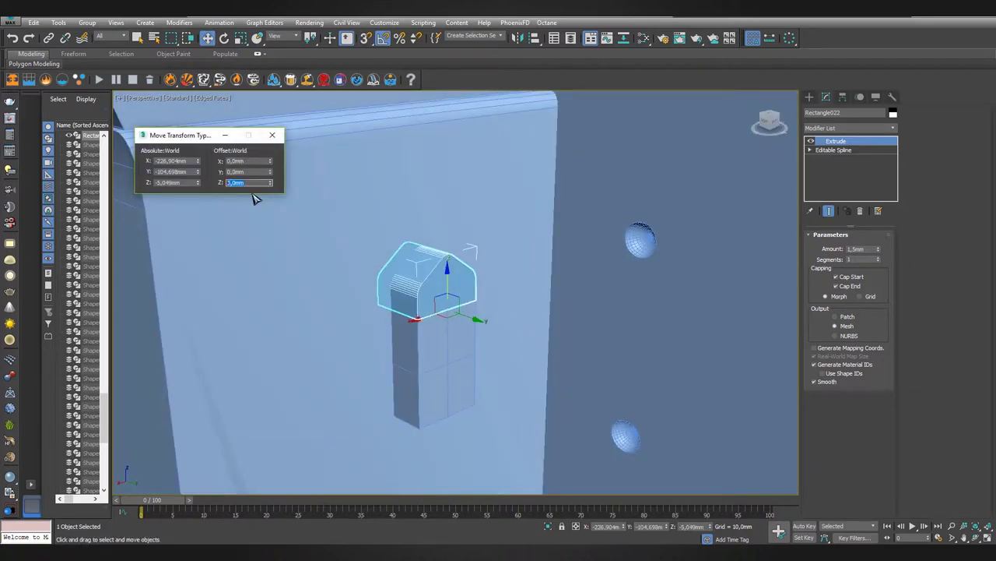
pyautogui.press('Return')
pyautogui.scroll(3, 438, 251)
pyautogui.scroll(-3, 438, 252)
# Clone the pointed cap onto the other window box, raise it above it, and unhide everything.
pyautogui.keyDown('shift'); pyautogui.moveTo(527, 256); pyautogui.dragTo(341, 257); pyautogui.keyUp('shift')
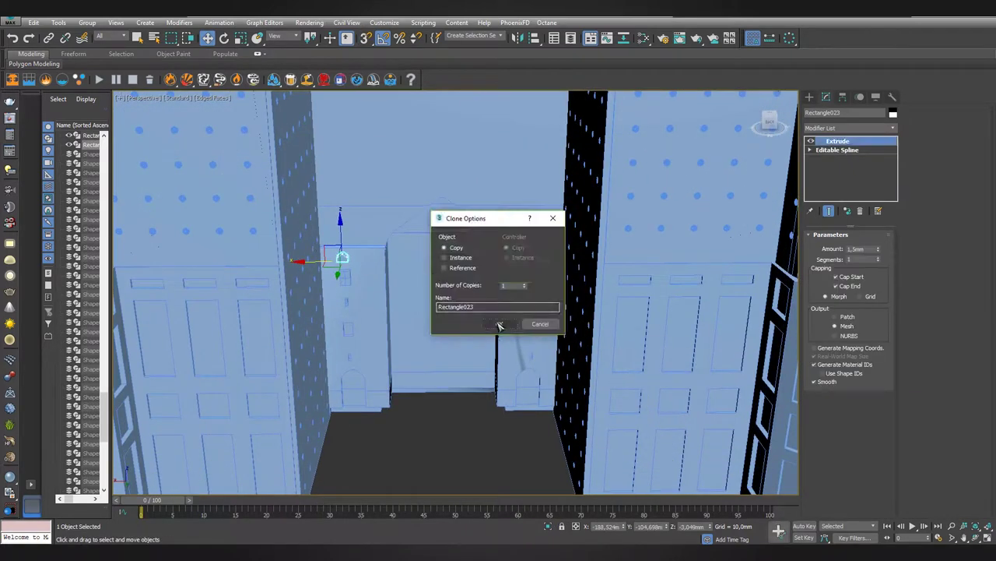
pyautogui.click(500, 326)
pyautogui.press('z')
pyautogui.scroll(-4, 488, 327)
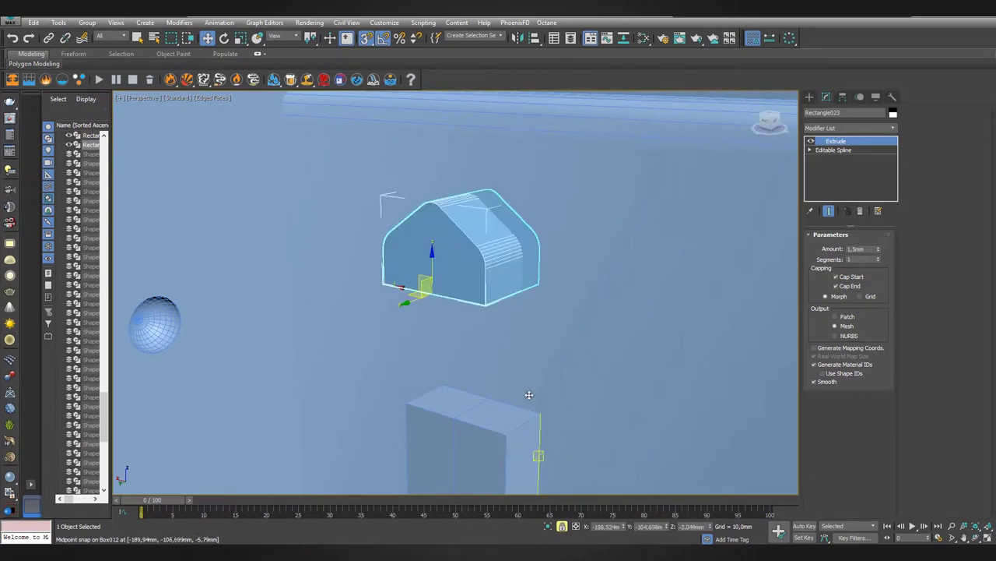
pyautogui.moveTo(484, 310); pyautogui.dragTo(496, 414)
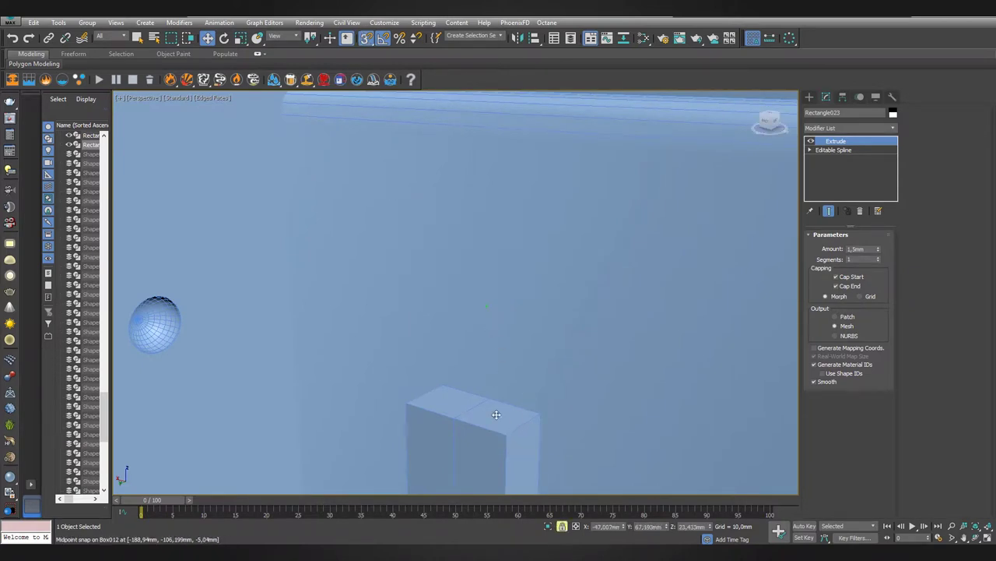
pyautogui.rightClick(564, 436)
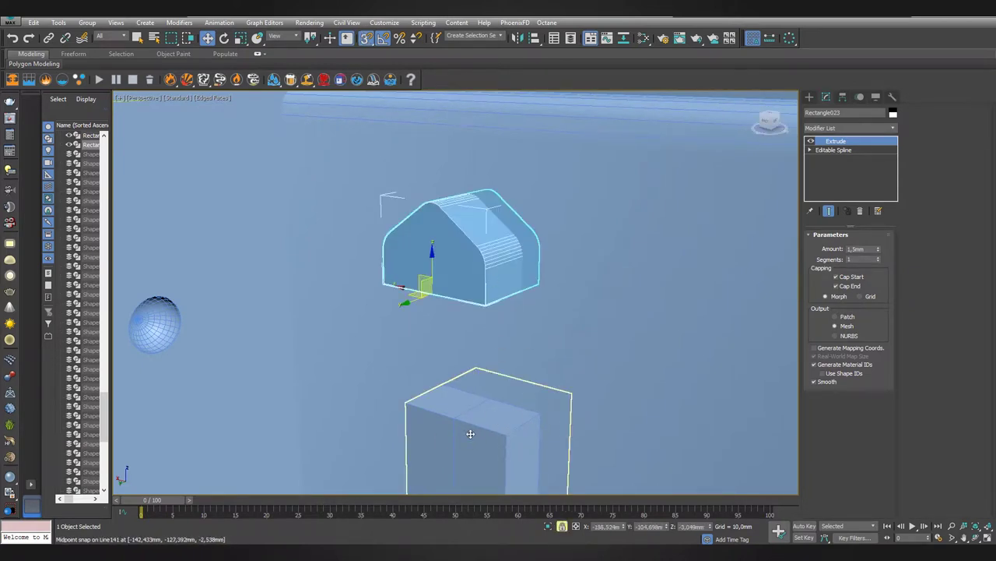
pyautogui.click(459, 249)
pyautogui.moveTo(436, 265); pyautogui.dragTo(448, 311)
pyautogui.rightClick(207, 37)
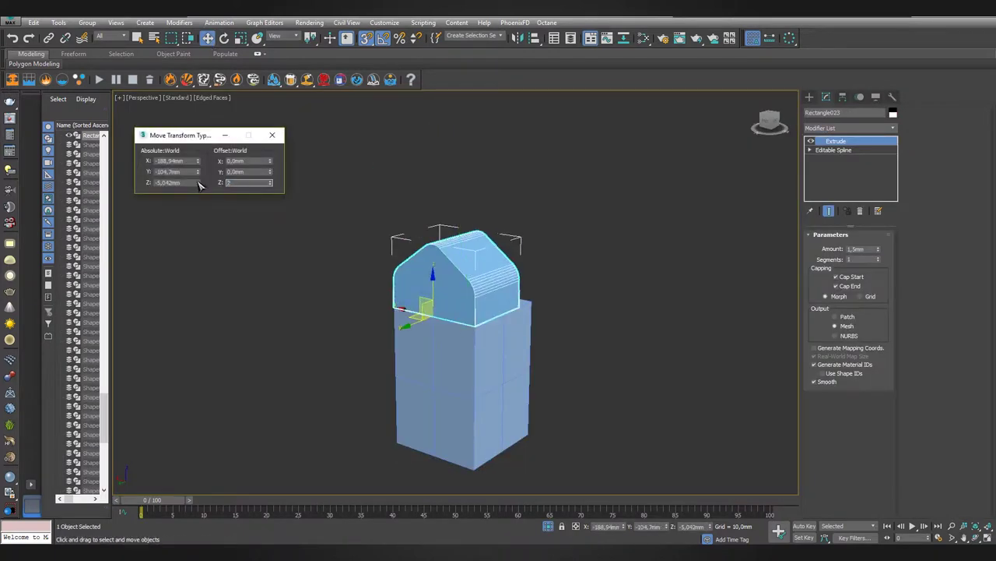
pyautogui.press('Return')
pyautogui.click(548, 526)
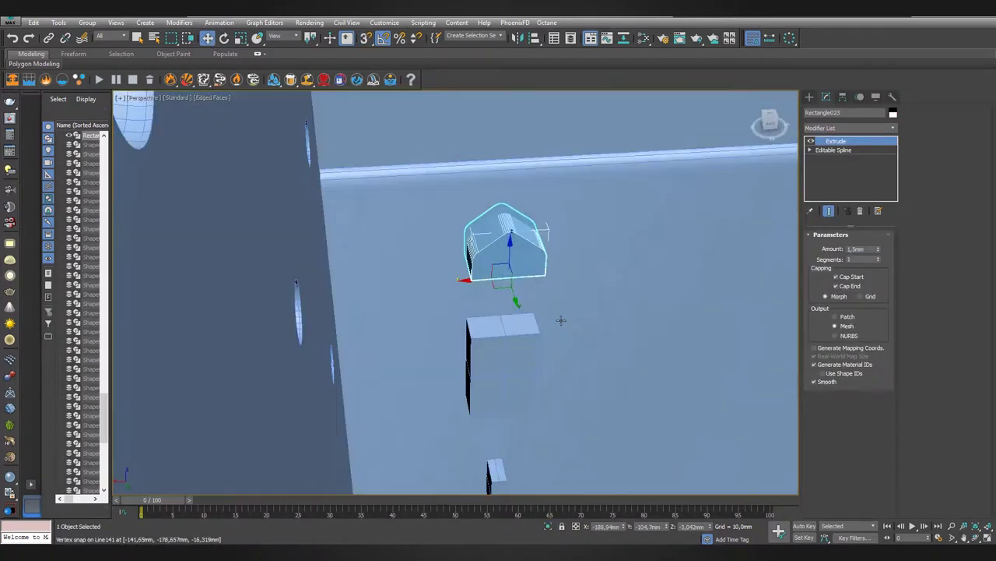
pyautogui.press('F3')
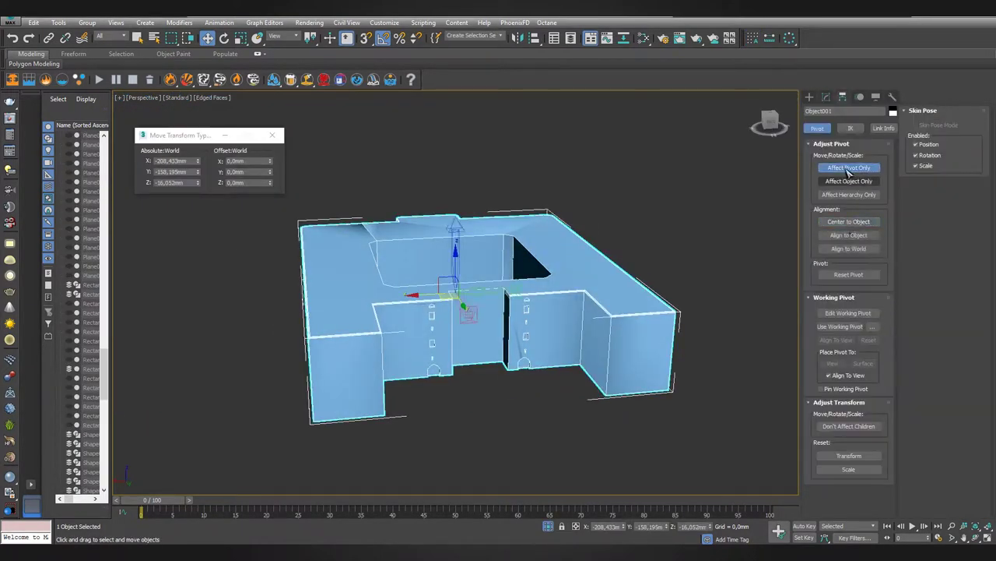
# Convert the building to Editable Poly and make a first horizontal slice through it.
pyautogui.rightClick(641, 258)
pyautogui.click(763, 366)
pyautogui.click(924, 202)
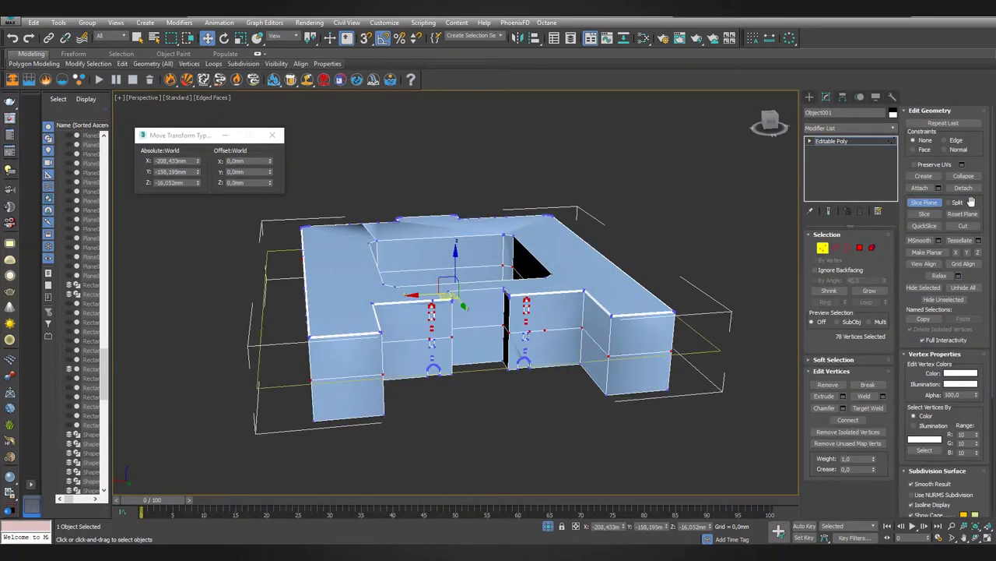
pyautogui.moveTo(456, 265); pyautogui.dragTo(455, 296)
pyautogui.scroll(5, 463, 258)
pyautogui.click(926, 213)
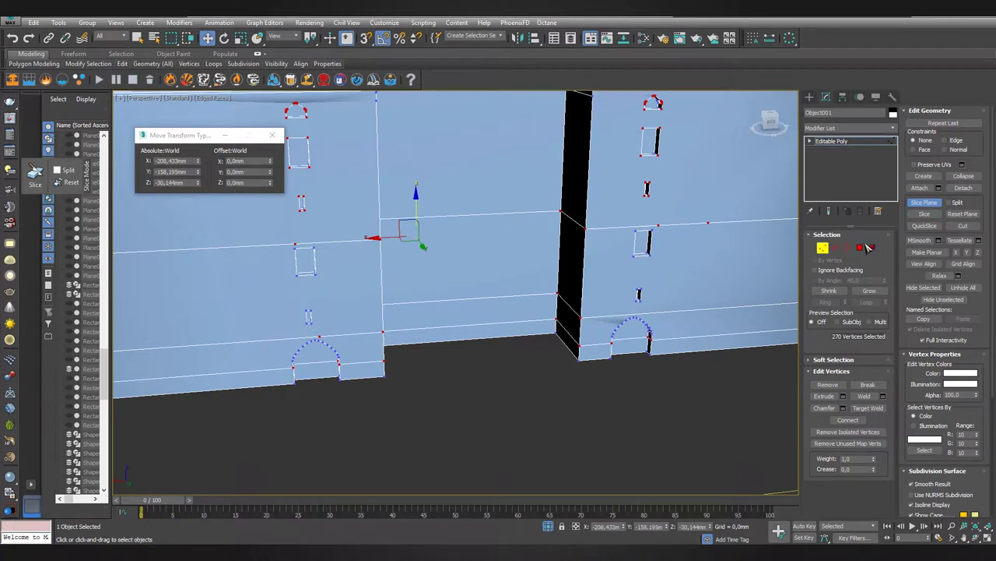
# Reposition the slice plane and cut several more slices through the walls and left wing.
pyautogui.press('e')
pyautogui.moveTo(406, 292)
pyautogui.mouseDown()
pyautogui.moveTo(301, 296)
pyautogui.moveTo(526, 295)
pyautogui.mouseUp()
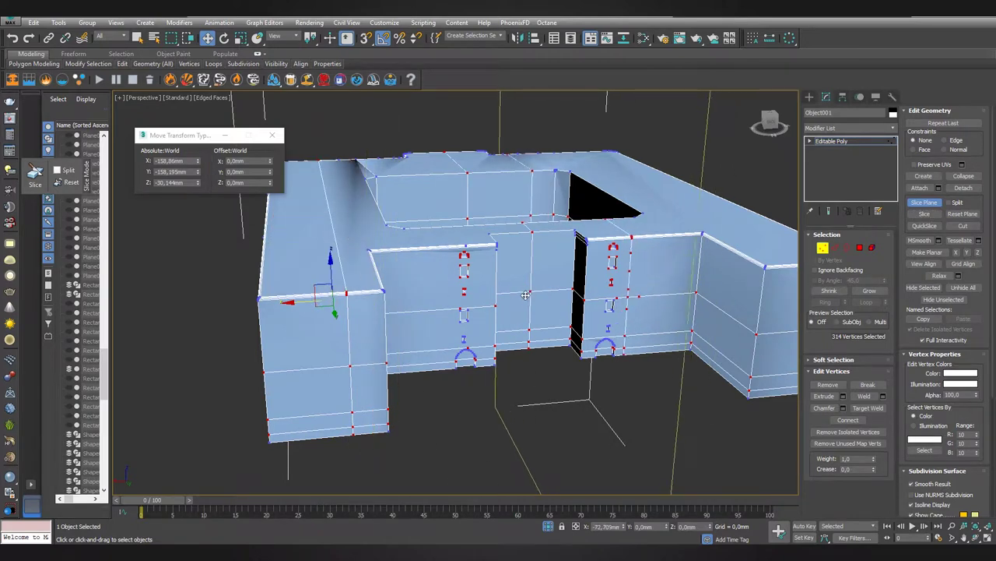
pyautogui.moveTo(634, 278); pyautogui.dragTo(575, 288)
pyautogui.click(925, 214)
pyautogui.click(924, 214)
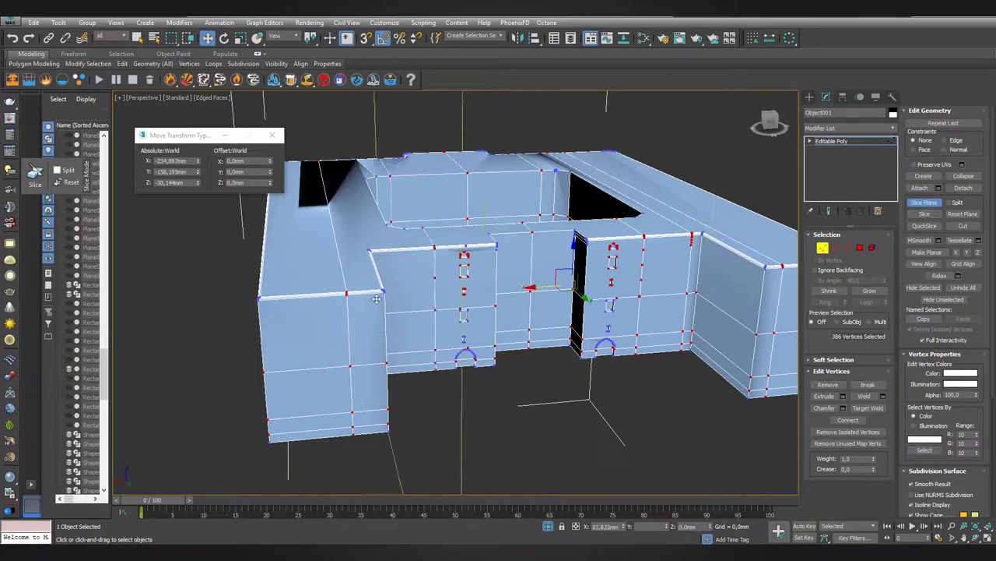
pyautogui.click(924, 214)
pyautogui.keyDown('alt'); pyautogui.moveTo(467, 351); pyautogui.dragTo(600, 257, button='middle'); pyautogui.keyUp('alt')
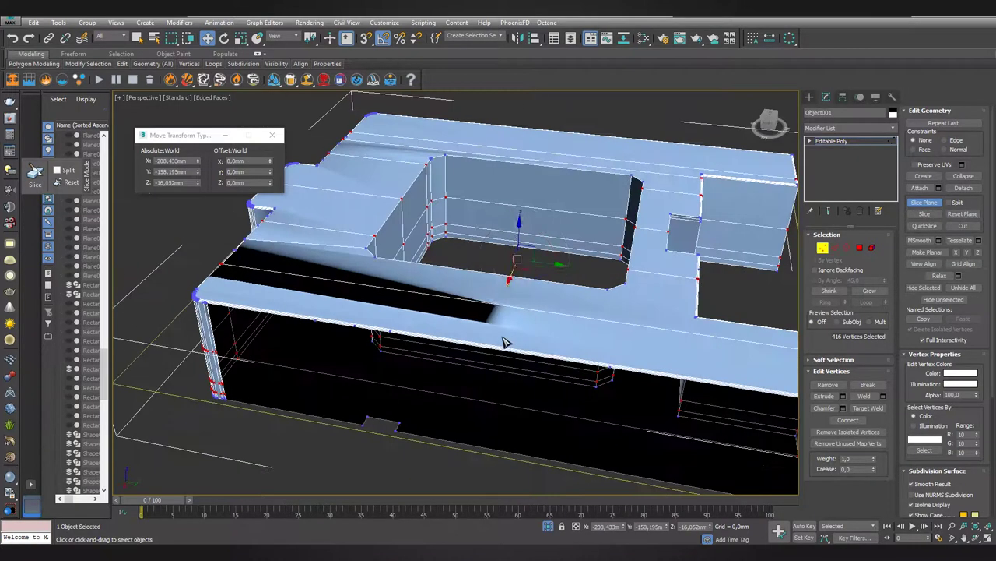
pyautogui.moveTo(599, 257)
pyautogui.mouseDown()
pyautogui.moveTo(339, 245)
pyautogui.moveTo(323, 226)
pyautogui.mouseUp()
pyautogui.keyDown('alt'); pyautogui.moveTo(322, 226); pyautogui.dragTo(518, 260, button='middle'); pyautogui.keyUp('alt')
# Stand the slice plane vertically and cut a vertical slice through the building mesh.
pyautogui.click(924, 203)
pyautogui.scroll(-5, 545, 296)
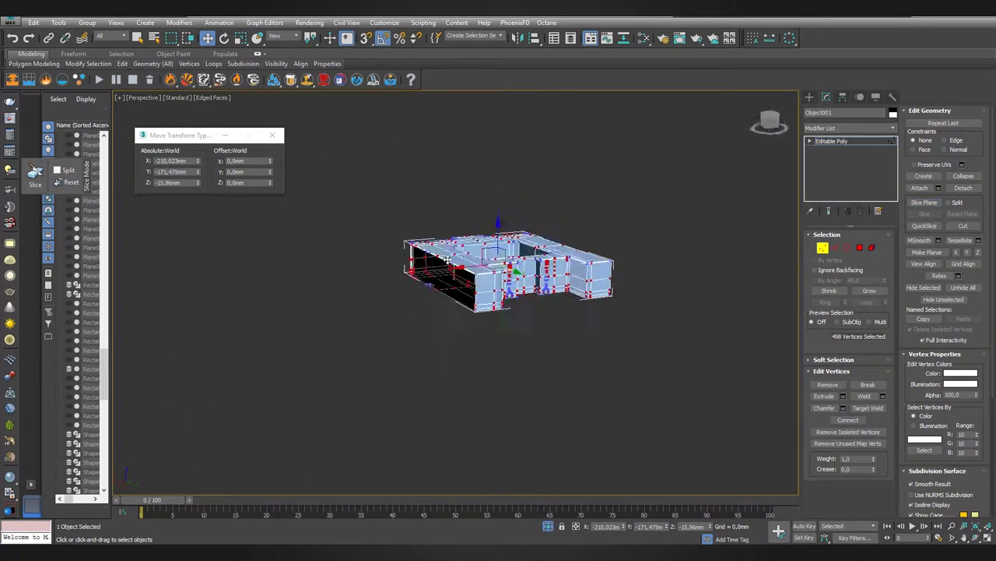
pyautogui.click(832, 140)
pyautogui.keyDown('alt'); pyautogui.moveTo(506, 311); pyautogui.dragTo(611, 305, button='middle'); pyautogui.keyUp('alt')
pyautogui.press('1')
pyautogui.click(924, 202)
pyautogui.keyDown('alt'); pyautogui.moveTo(642, 272); pyautogui.dragTo(467, 333, button='middle'); pyautogui.keyUp('alt')
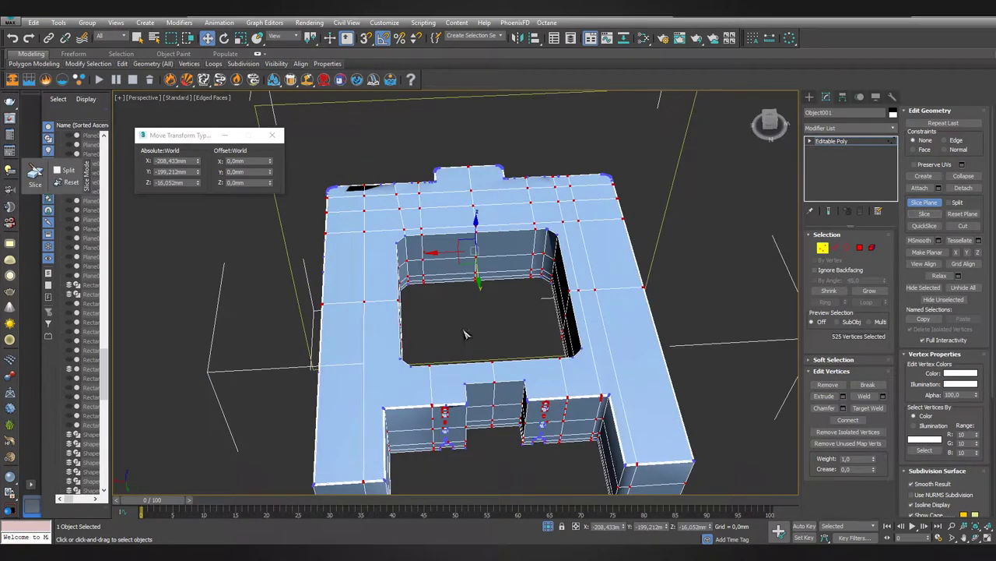
pyautogui.scroll(-2, 467, 333)
pyautogui.moveTo(497, 301); pyautogui.dragTo(527, 323)
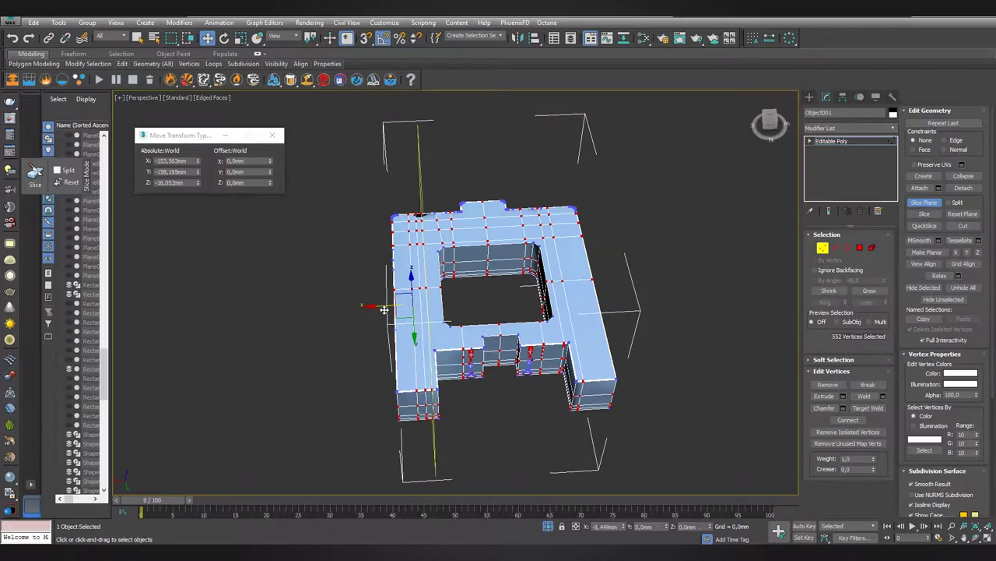
pyautogui.click(958, 202)
pyautogui.keyDown('alt'); pyautogui.moveTo(591, 265); pyautogui.dragTo(549, 243, button='middle'); pyautogui.keyUp('alt')
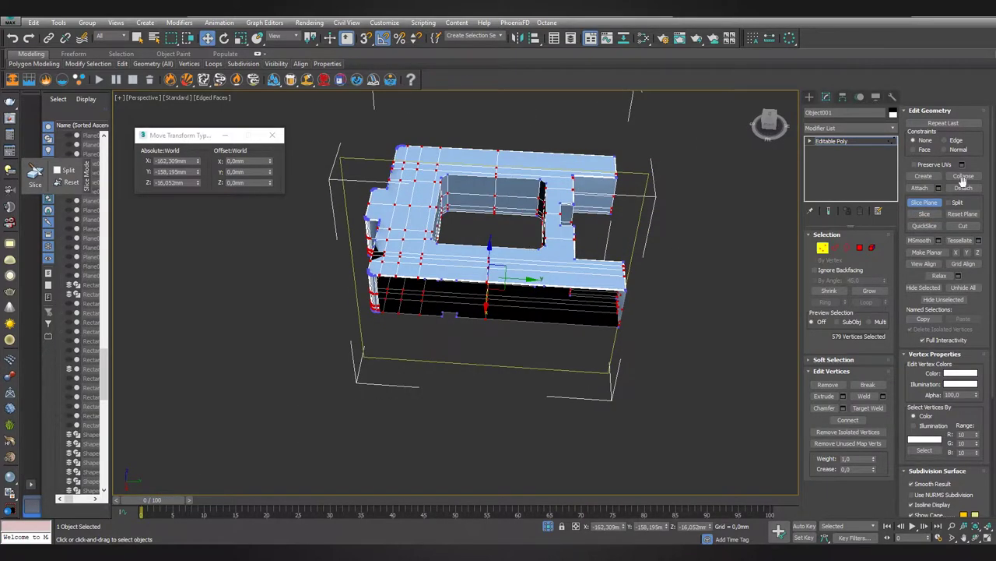
pyautogui.scroll(10, 376, 278)
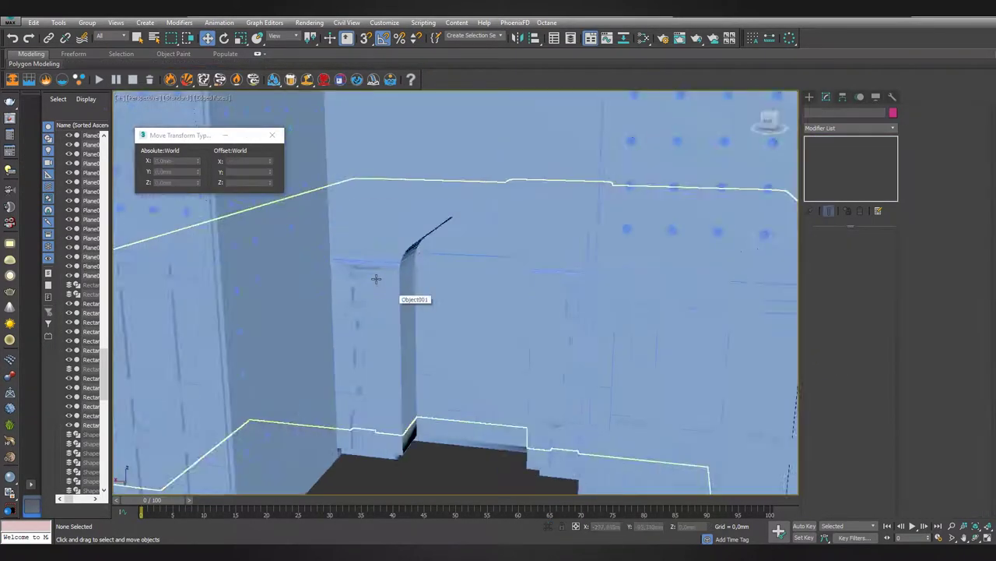
pyautogui.click(376, 278)
# Turn the slice plane back on, reset it and position it at the stacked window openings.
pyautogui.press('z')
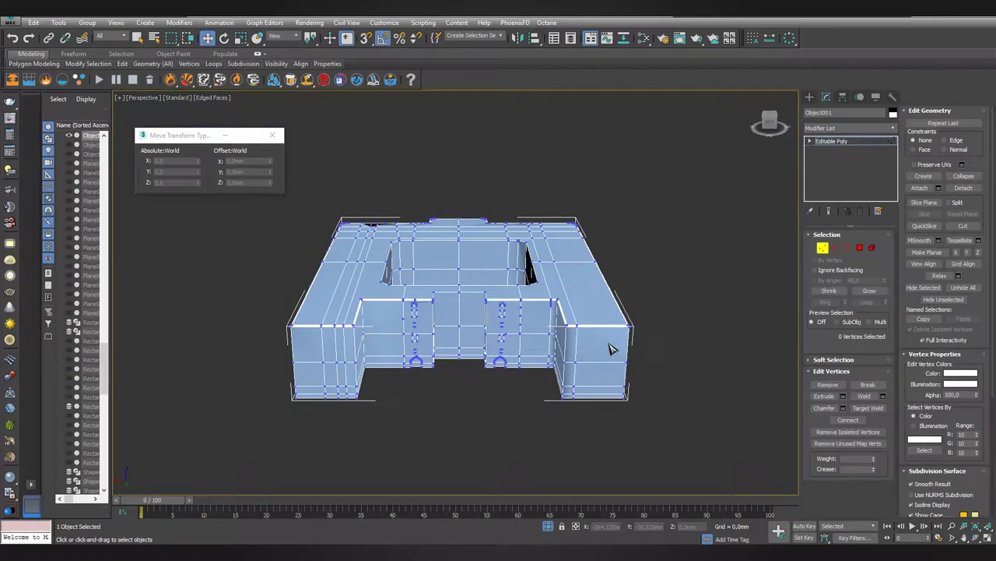
pyautogui.scroll(3, 664, 341)
pyautogui.click(925, 203)
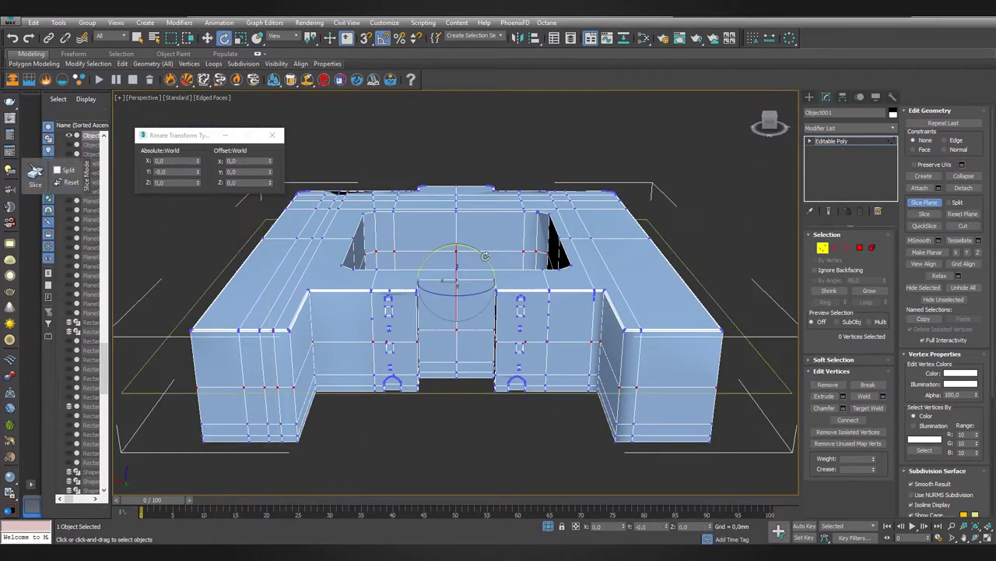
pyautogui.scroll(5, 372, 285)
pyautogui.click(63, 183)
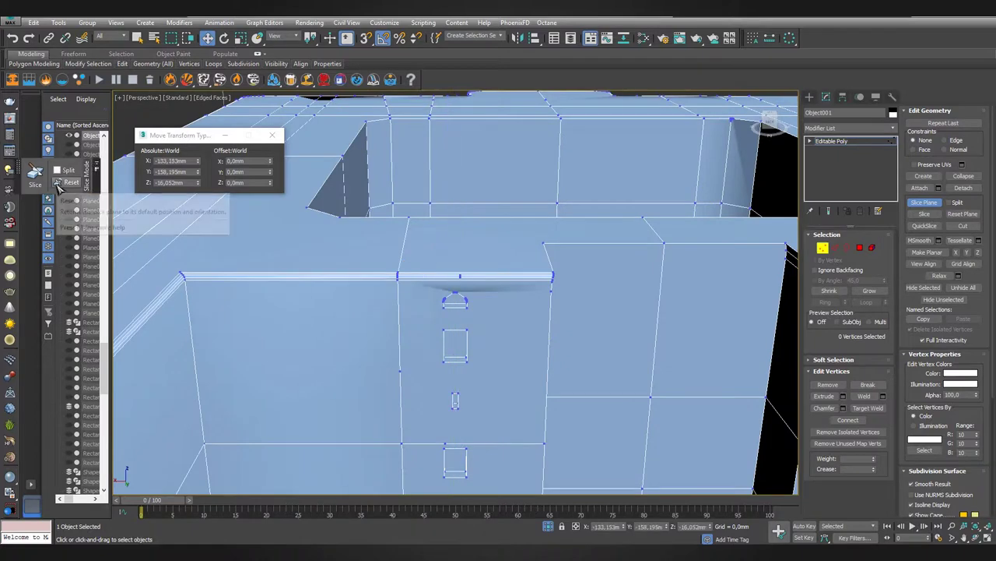
pyautogui.scroll(-5, 291, 187)
pyautogui.scroll(5, 412, 256)
pyautogui.scroll(2, 449, 238)
pyautogui.scroll(-3, 514, 233)
pyautogui.scroll(4, 512, 278)
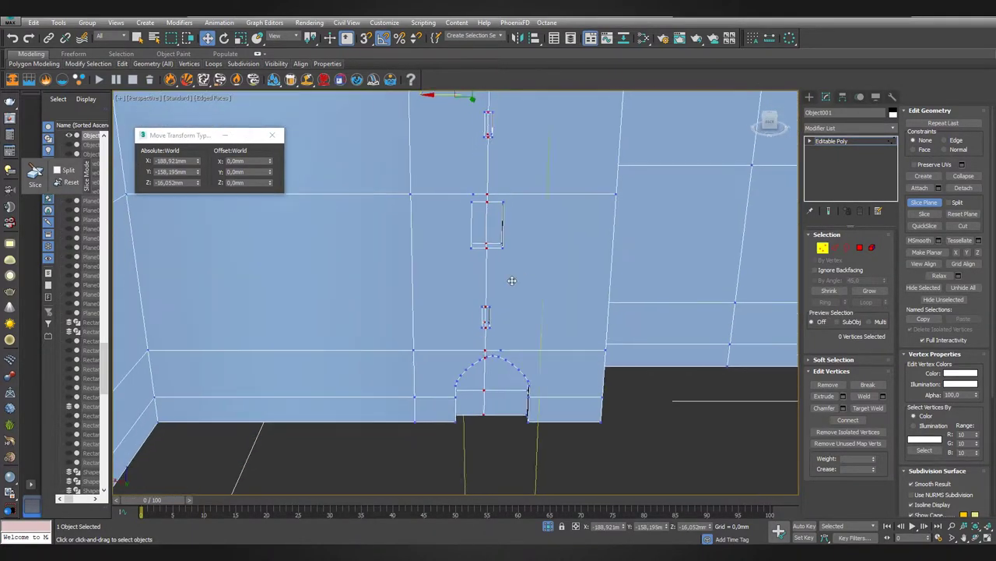
pyautogui.scroll(-1, 503, 309)
pyautogui.scroll(3, 495, 266)
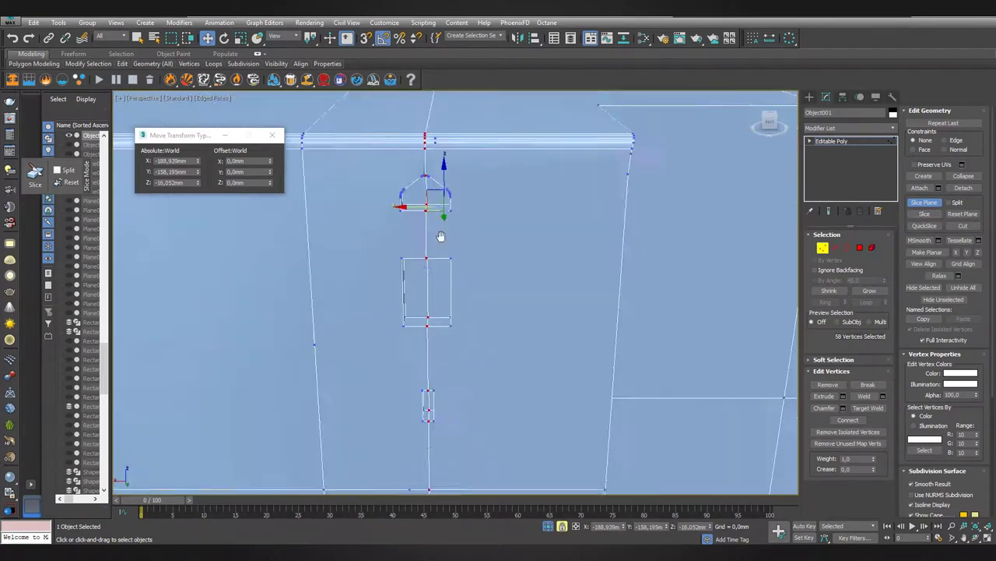
pyautogui.scroll(-4, 615, 242)
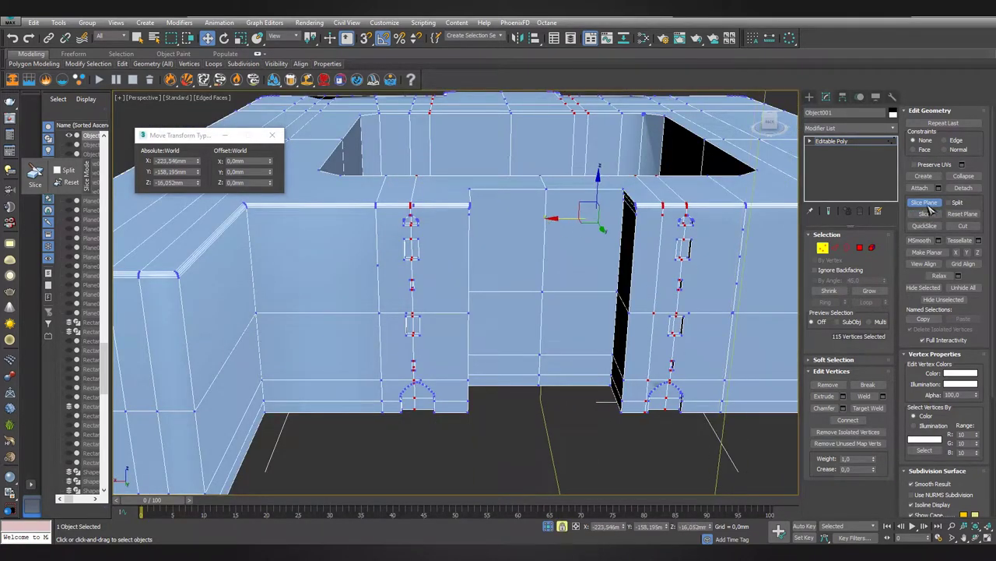
# Return the building to top-level whole-object editing.
pyautogui.rightClick(534, 375)
pyautogui.click(574, 383)
pyautogui.keyDown('alt'); pyautogui.moveTo(548, 434); pyautogui.dragTo(560, 327, button='middle'); pyautogui.keyUp('alt')
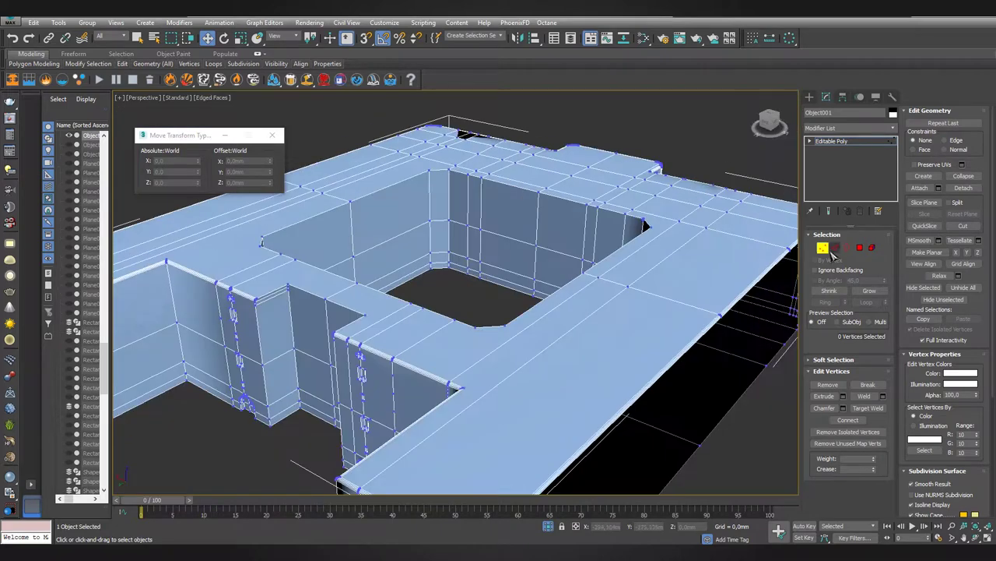
pyautogui.scroll(4, 573, 289)
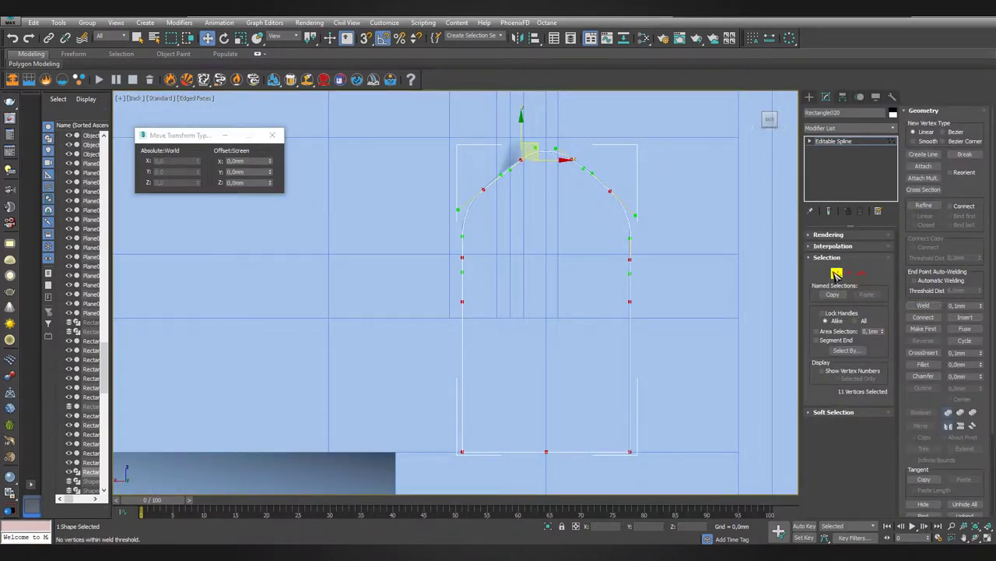
# Extrude the arch window outline, convert it to Editable Poly, and inset its four panes 0,2.
pyautogui.click(851, 127)
pyautogui.click(857, 310)
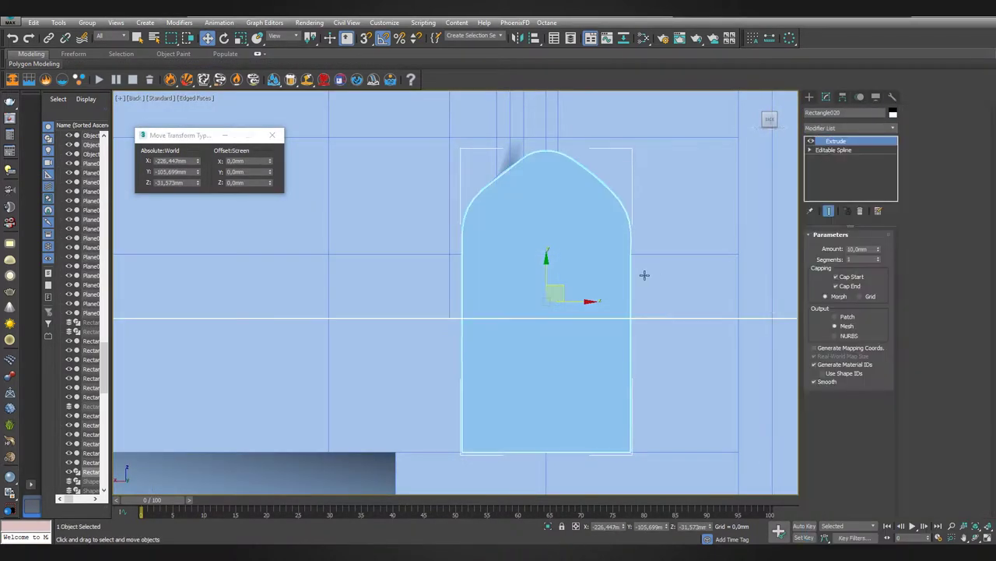
pyautogui.rightClick(576, 299)
pyautogui.click(721, 301)
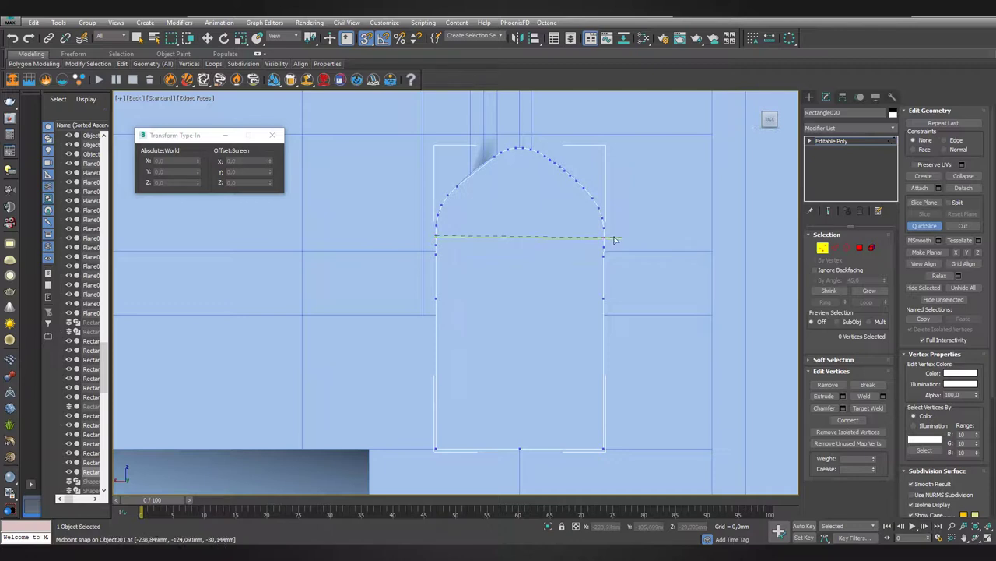
pyautogui.press('w')
pyautogui.press('4')
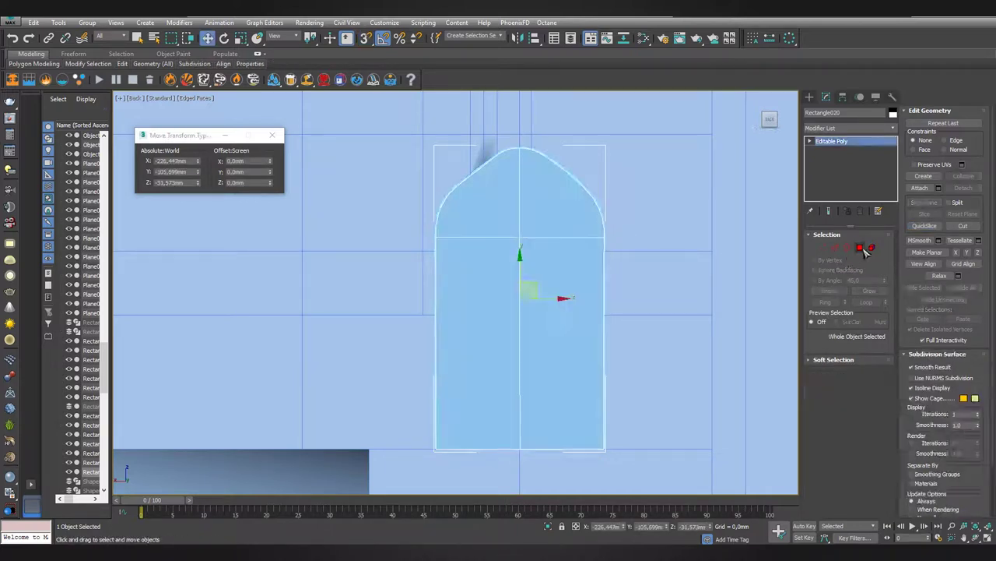
pyautogui.hotkey('ctrl', 'a')
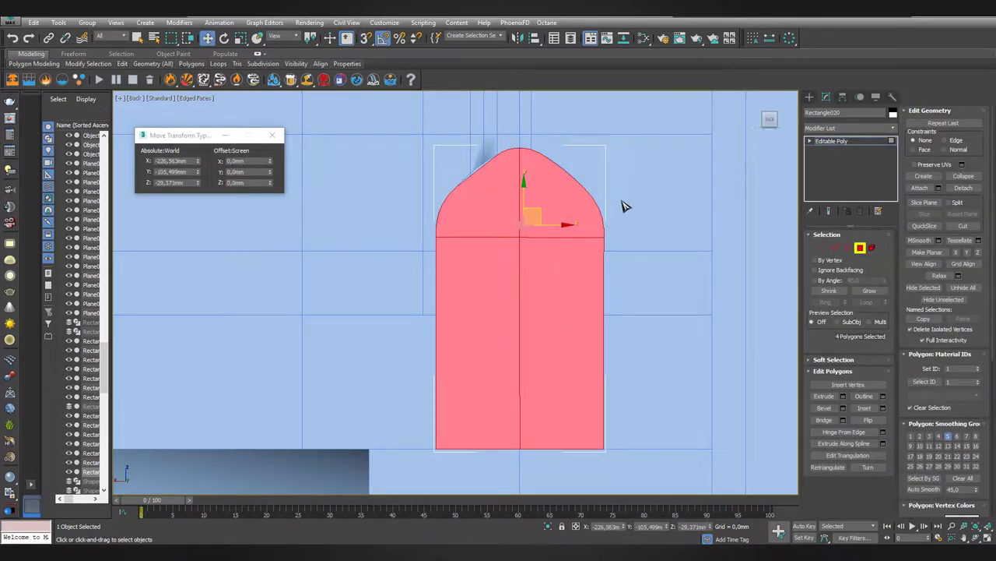
pyautogui.click(883, 408)
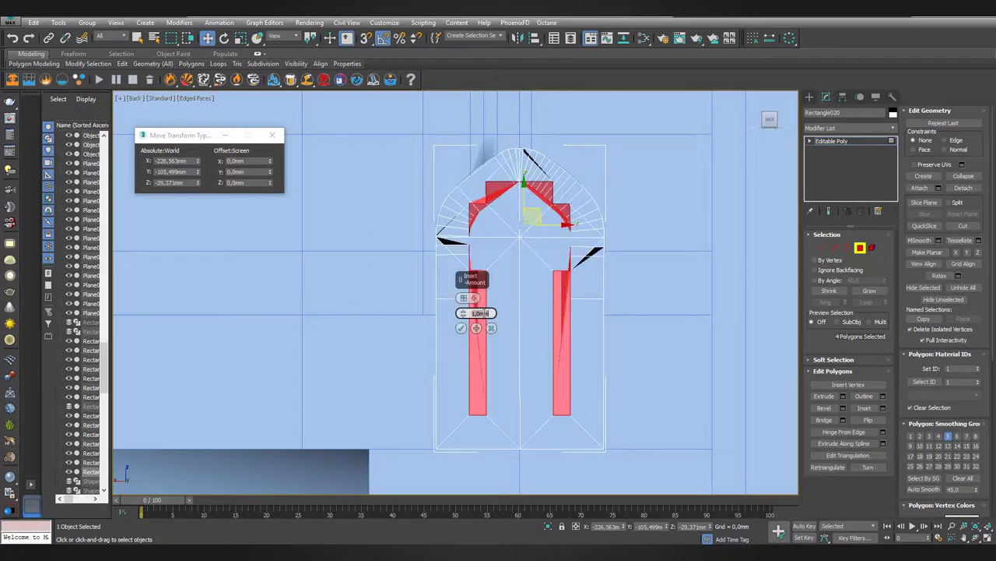
pyautogui.click(461, 329)
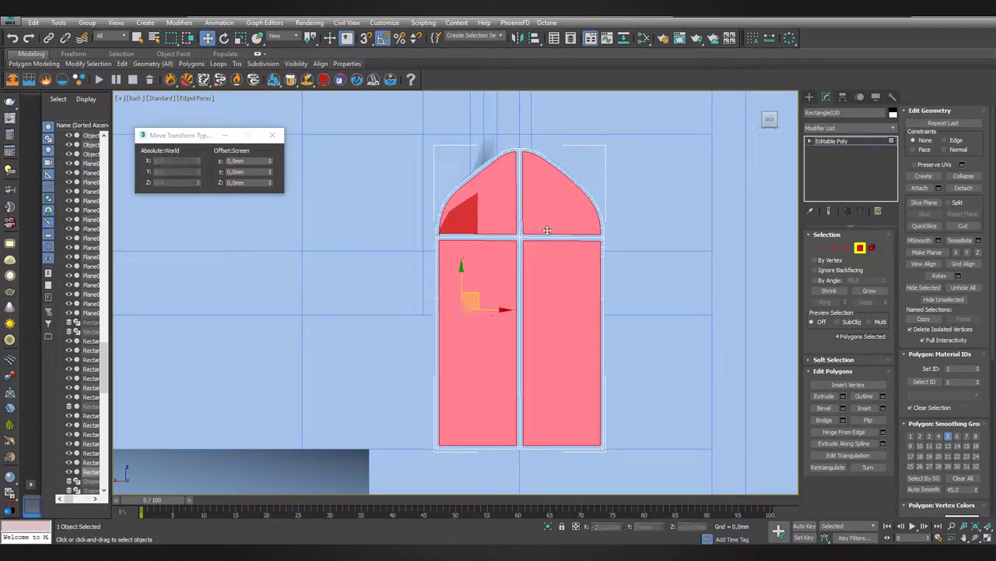
# Extrude the frame polygons 0,2 mm to raise the frame around the panes.
pyautogui.press('t')
pyautogui.press('F3')
pyautogui.press('F3')
pyautogui.scroll(-3, 550, 309)
pyautogui.press('z')
pyautogui.hotkey('ctrl', 'a')
pyautogui.press('p')
pyautogui.press('F2')
pyautogui.scroll(-5, 478, 300)
pyautogui.hotkey('shift', 'e')
pyautogui.write('0,1')
pyautogui.press('Return')
pyautogui.write('0,2')
pyautogui.press('Return')
pyautogui.hotkey('alt', 'q')
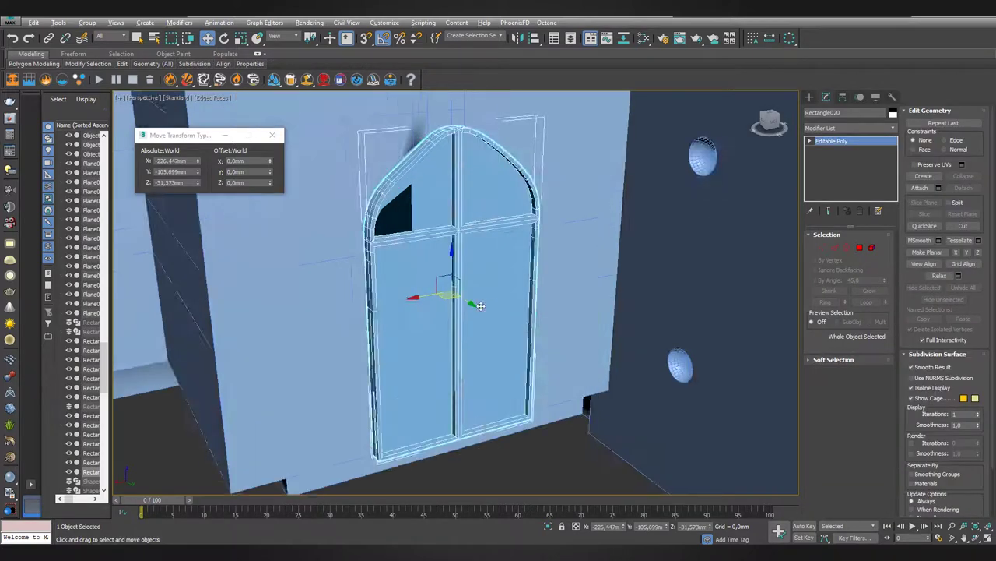
pyautogui.keyDown('ctrl'); pyautogui.click(823, 247); pyautogui.keyUp('ctrl')
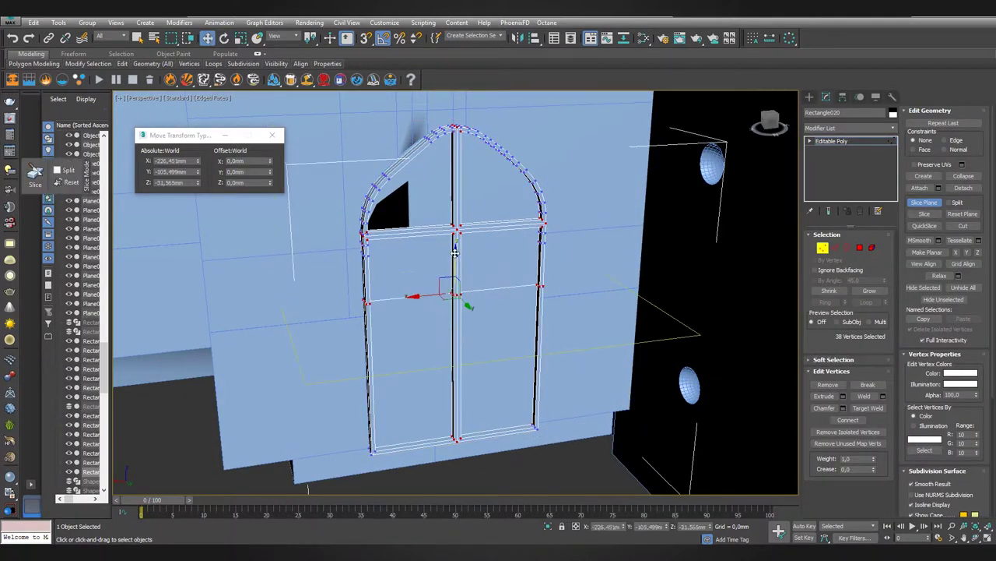
# Clone the framed window as an Instance into the next small arched opening.
pyautogui.press('1')
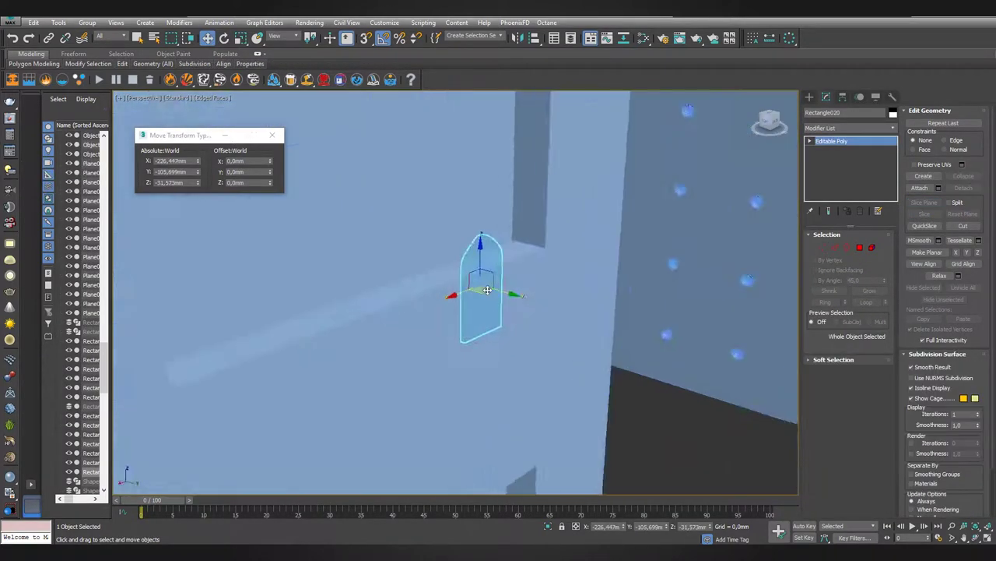
pyautogui.keyDown('alt'); pyautogui.moveTo(451, 278); pyautogui.dragTo(455, 293, button='middle'); pyautogui.keyUp('alt')
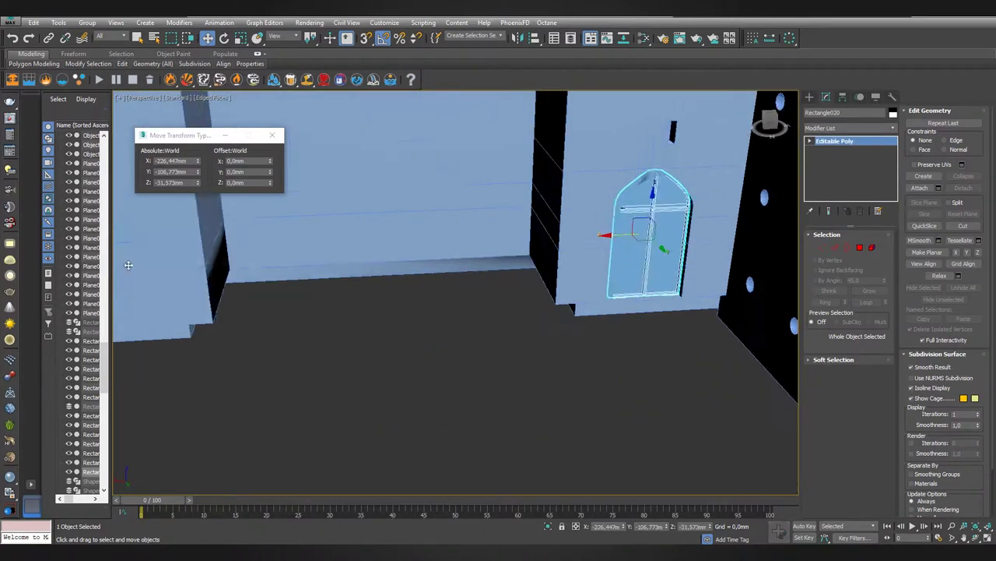
pyautogui.keyDown('shift'); pyautogui.moveTo(455, 292); pyautogui.dragTo(506, 304); pyautogui.keyUp('shift')
pyautogui.click(498, 323)
pyautogui.keyDown('alt'); pyautogui.moveTo(423, 331); pyautogui.dragTo(580, 345, button='middle'); pyautogui.keyUp('alt')
# In the Back view, extrude the larger arch outline 2,0 mm.
pyautogui.click(144, 98)
pyautogui.click(244, 195)
pyautogui.press('z')
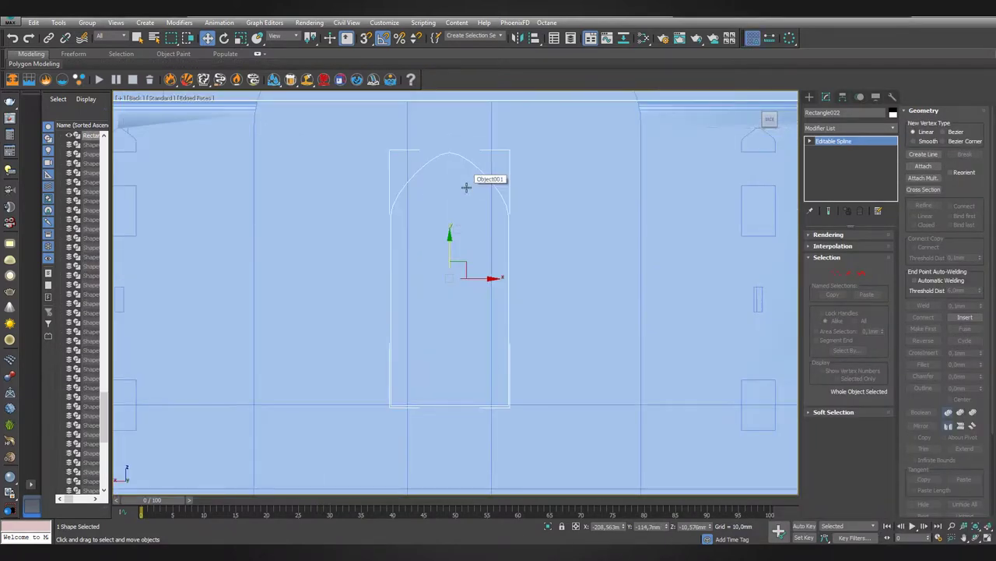
pyautogui.click(851, 128)
pyautogui.click(848, 257)
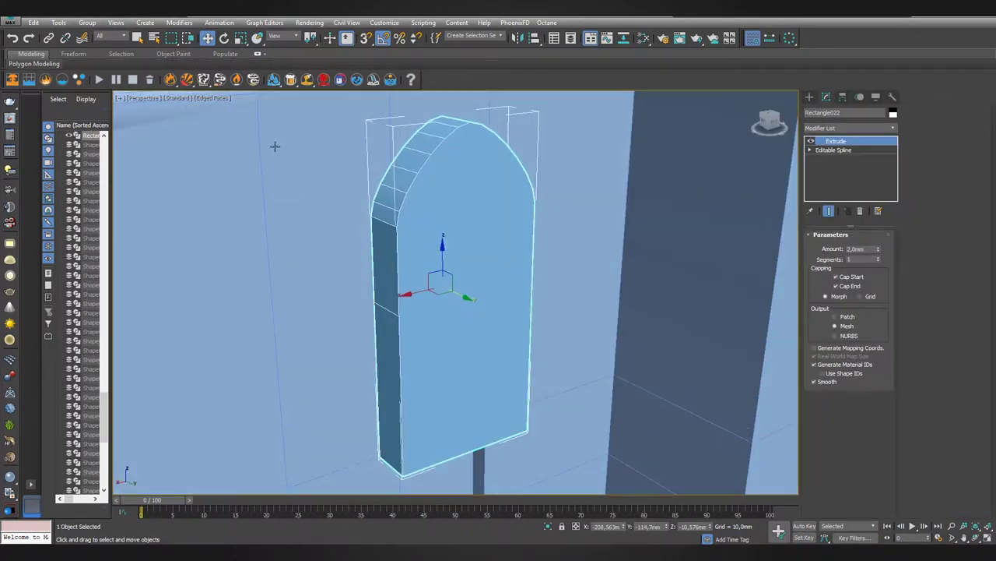
# Raise the arch panel 3 mm using typed move values.
pyautogui.rightClick(208, 38)
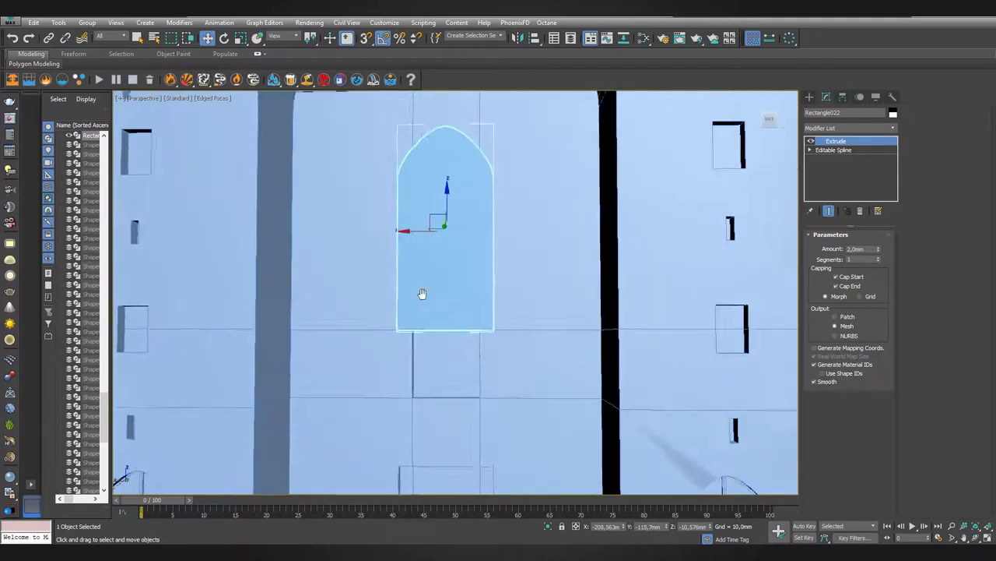
pyautogui.press('Return')
pyautogui.keyDown('alt'); pyautogui.moveTo(517, 263); pyautogui.dragTo(503, 322, button='middle'); pyautogui.keyUp('alt')
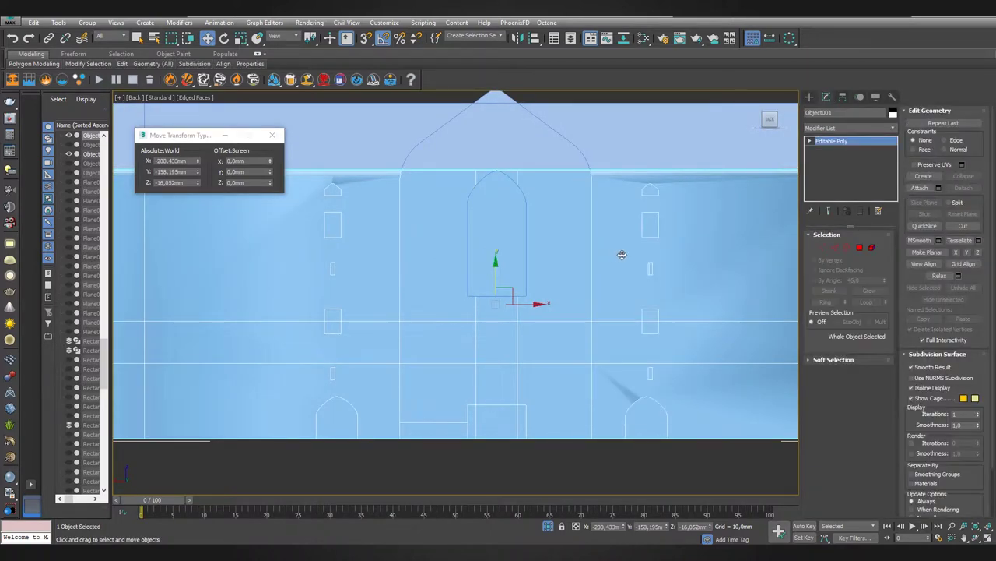
pyautogui.scroll(5, 537, 126)
pyautogui.scroll(-2, 519, 145)
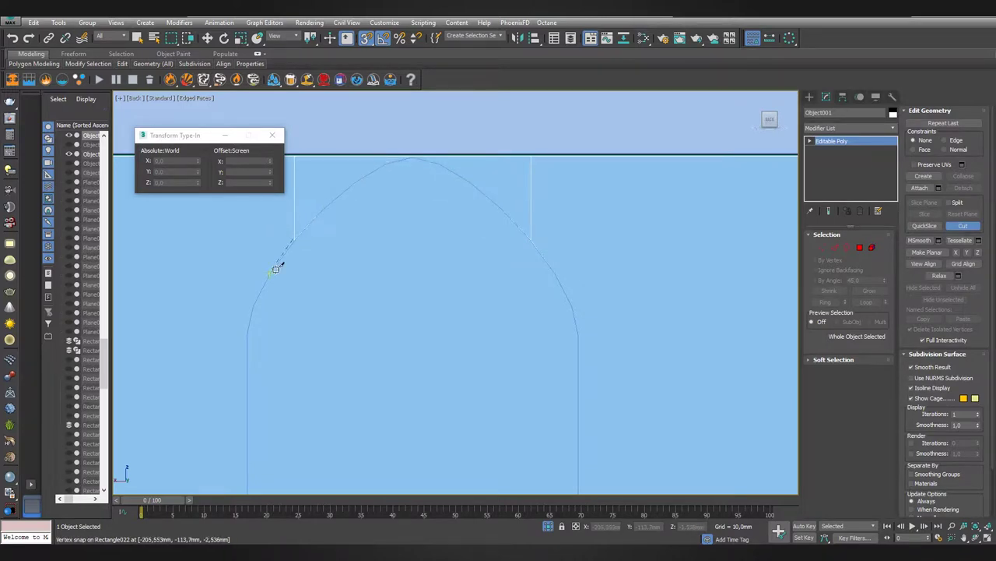
pyautogui.scroll(-3, 423, 276)
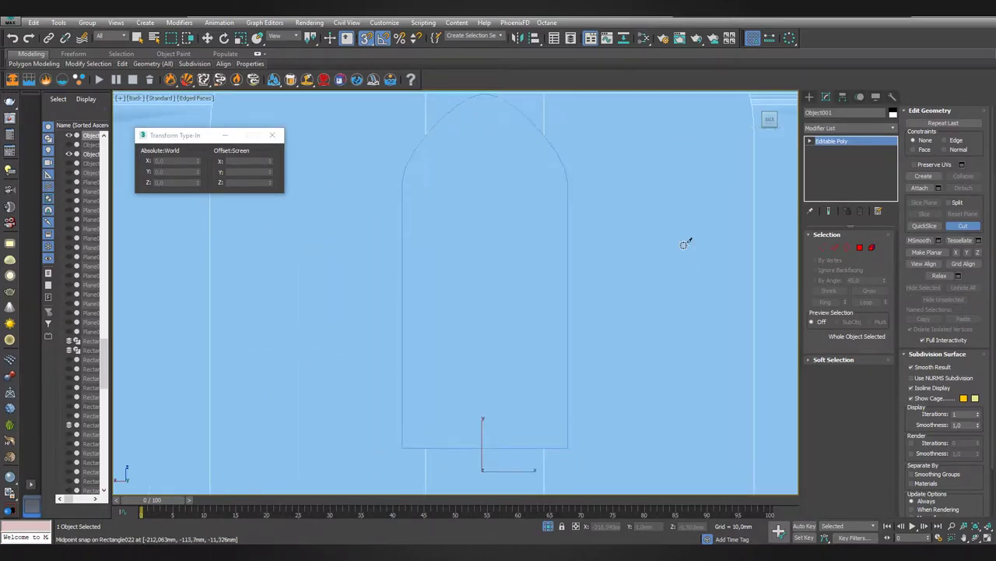
# Select the three polygons lining the arch and extrude them into a thicker inner frame.
pyautogui.press('4')
pyautogui.press('w')
pyautogui.moveTo(569, 238); pyautogui.dragTo(410, 291)
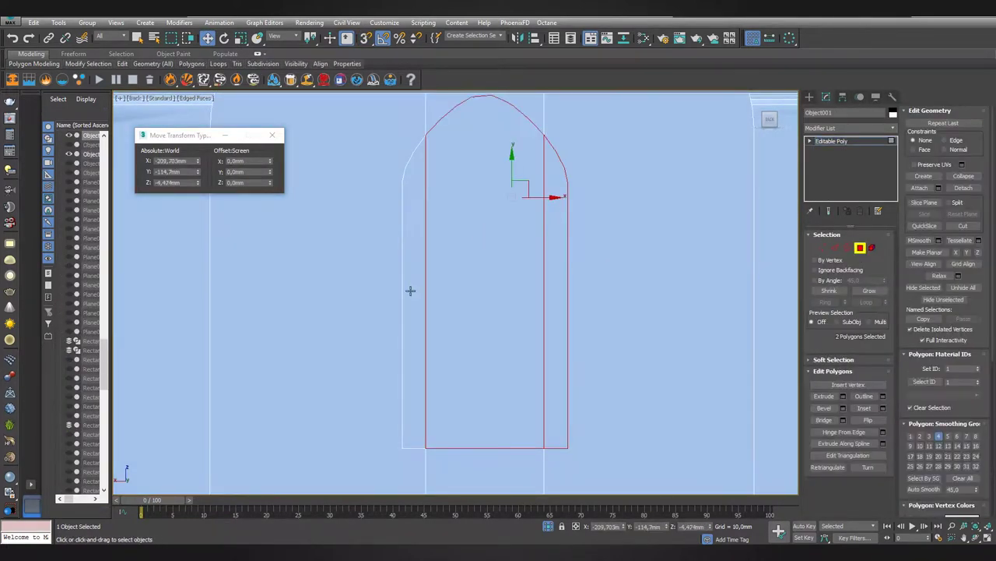
pyautogui.keyDown('ctrl'); pyautogui.click(410, 290); pyautogui.keyUp('ctrl')
pyautogui.press('p')
pyautogui.press('z')
pyautogui.click(842, 397)
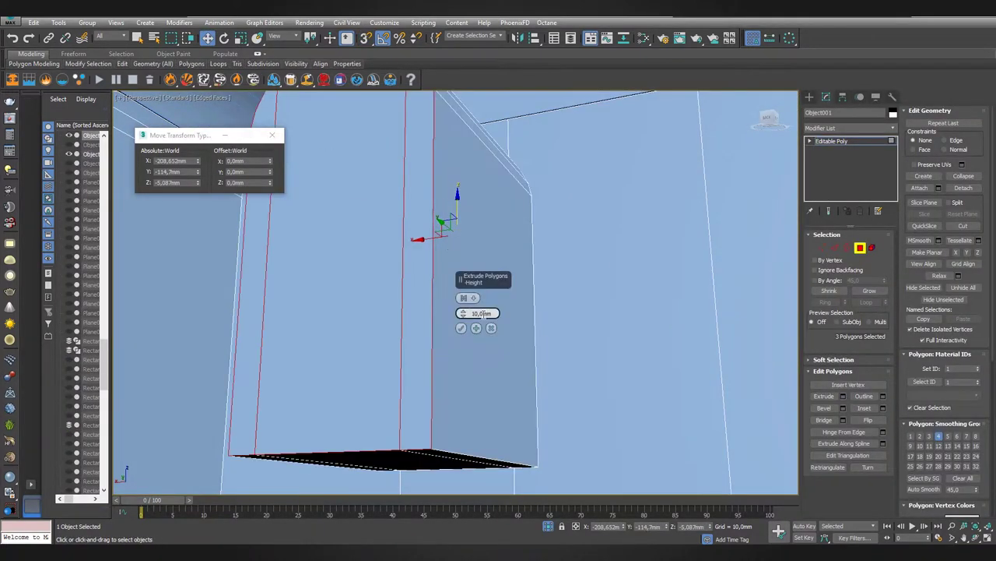
pyautogui.click(461, 329)
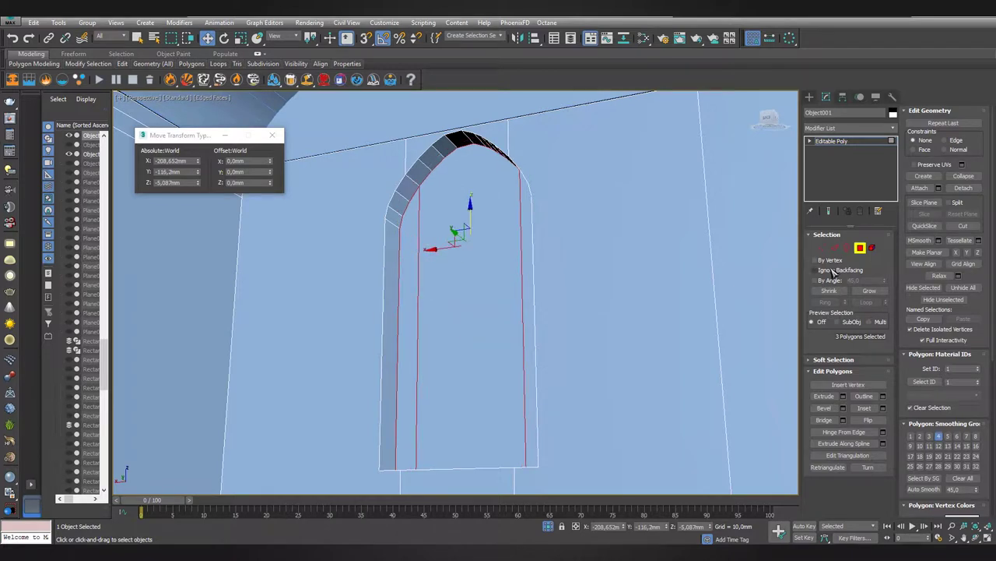
pyautogui.press('4')
pyautogui.click(809, 96)
# Trace the window arch outline with a Line spline in the back view.
pyautogui.click(823, 111)
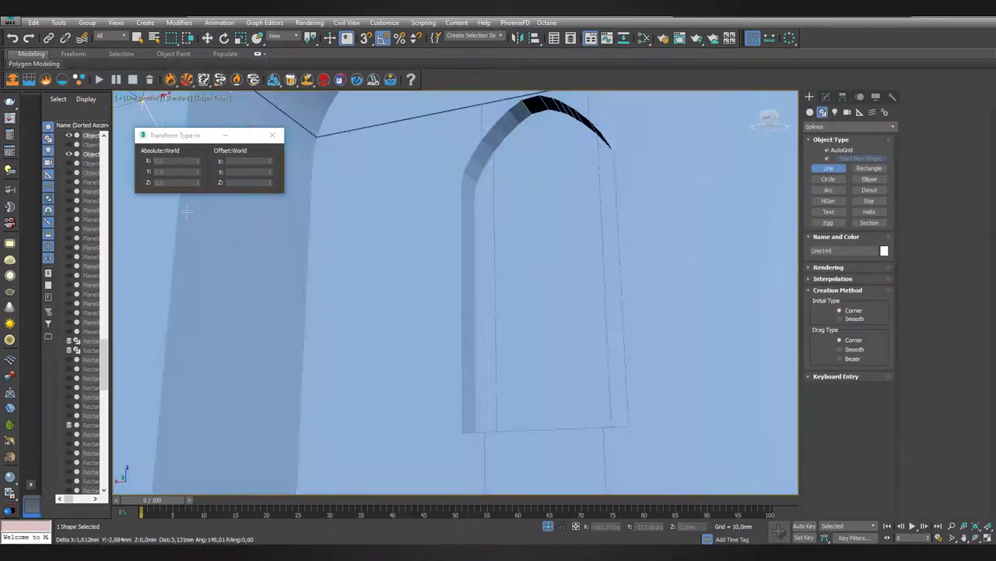
pyautogui.press('k')
pyautogui.click(828, 168)
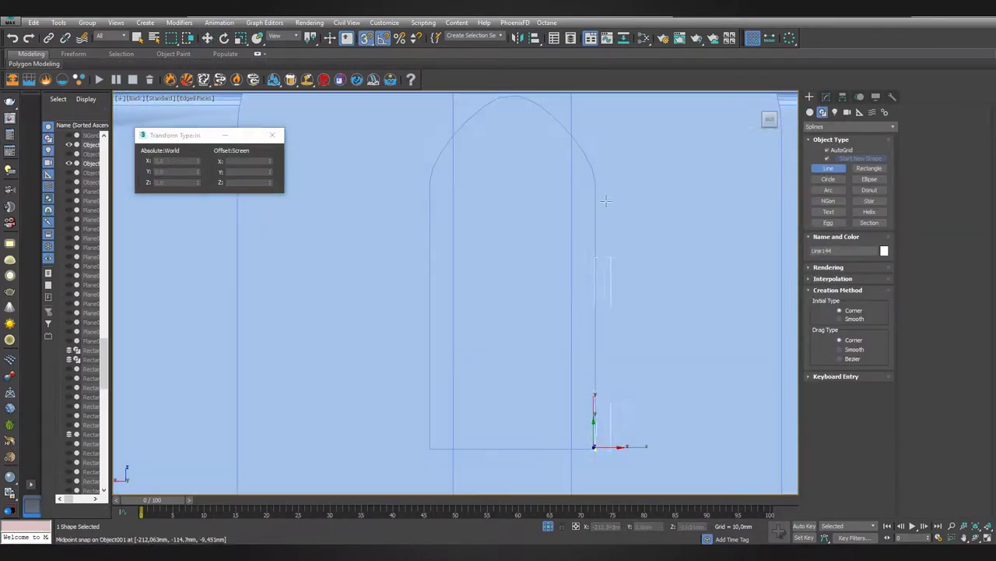
pyautogui.click(596, 172)
pyautogui.scroll(3, 595, 173)
pyautogui.moveTo(519, 185); pyautogui.dragTo(639, 211, button='middle')
pyautogui.click(671, 307)
pyautogui.click(638, 258)
pyautogui.click(594, 215)
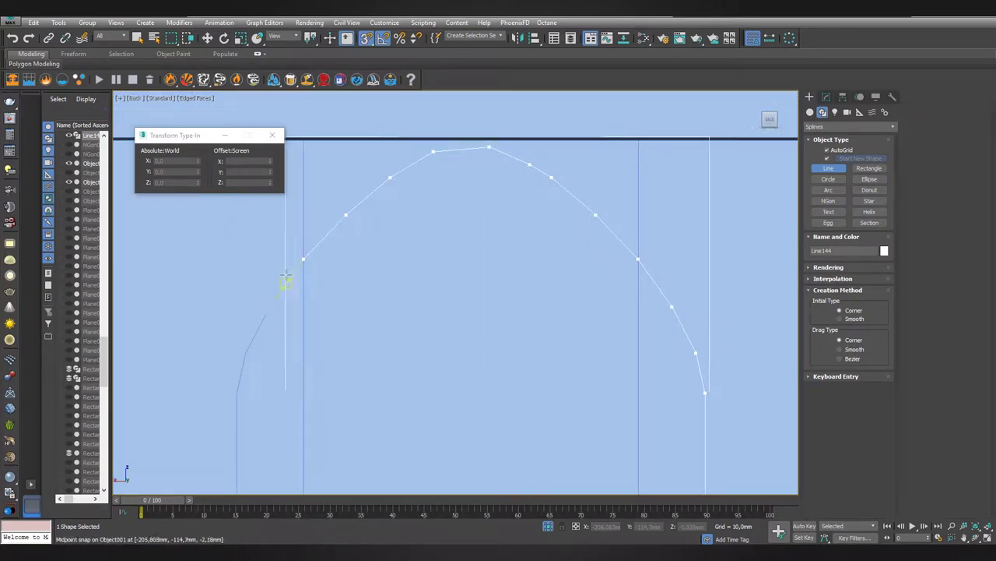
pyautogui.click(233, 396)
pyautogui.rightClick(233, 396)
pyautogui.press('w')
pyautogui.scroll(-3, 478, 367)
pyautogui.scroll(3, 600, 334)
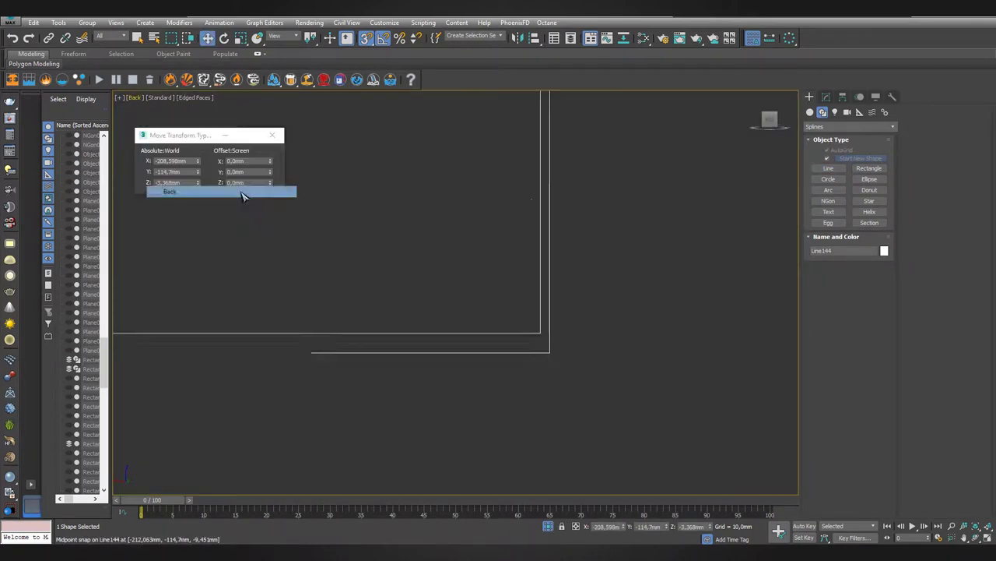
# Draw a Plane over the arched outline and switch to wireframe.
pyautogui.click(810, 112)
pyautogui.click(850, 126)
pyautogui.click(849, 134)
pyautogui.click(868, 203)
pyautogui.moveTo(383, 152); pyautogui.dragTo(596, 422)
pyautogui.rightClick(596, 422)
pyautogui.press('F3')
# Set the plane to length 15 and width 13, and rotate it 45°.
pyautogui.click(826, 97)
pyautogui.doubleClick(862, 248)
pyautogui.write('15')
pyautogui.press('Return')
pyautogui.press('Tab')
pyautogui.write('13')
pyautogui.press('Return')
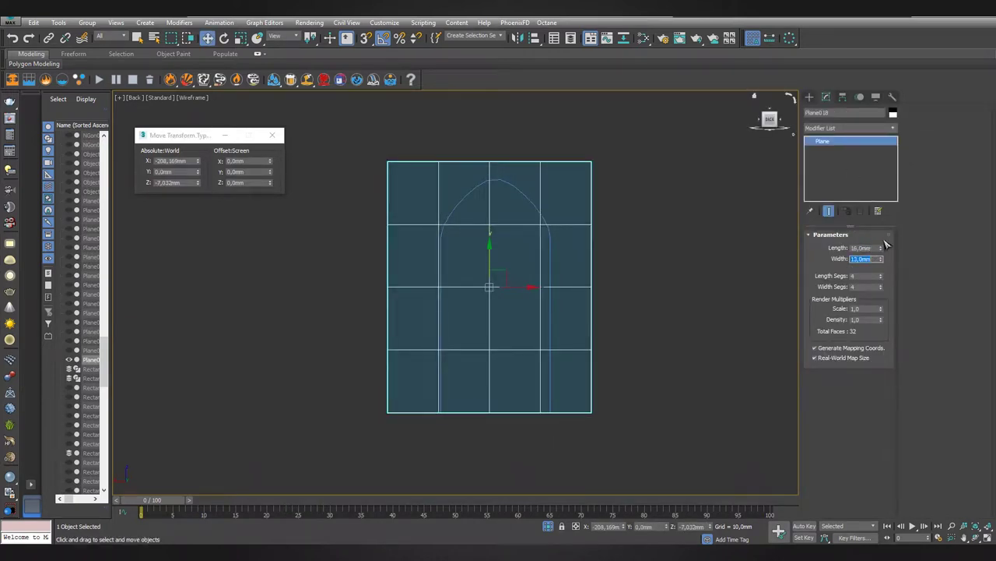
pyautogui.press('Return')
pyautogui.press('e')
pyautogui.moveTo(545, 249); pyautogui.dragTo(542, 287)
pyautogui.press('w')
# Give the plane 7 length and 7 width segments and move it over the arch.
pyautogui.doubleClick(864, 276)
pyautogui.write('8')
pyautogui.press('Tab')
pyautogui.write('8')
pyautogui.press('Tab')
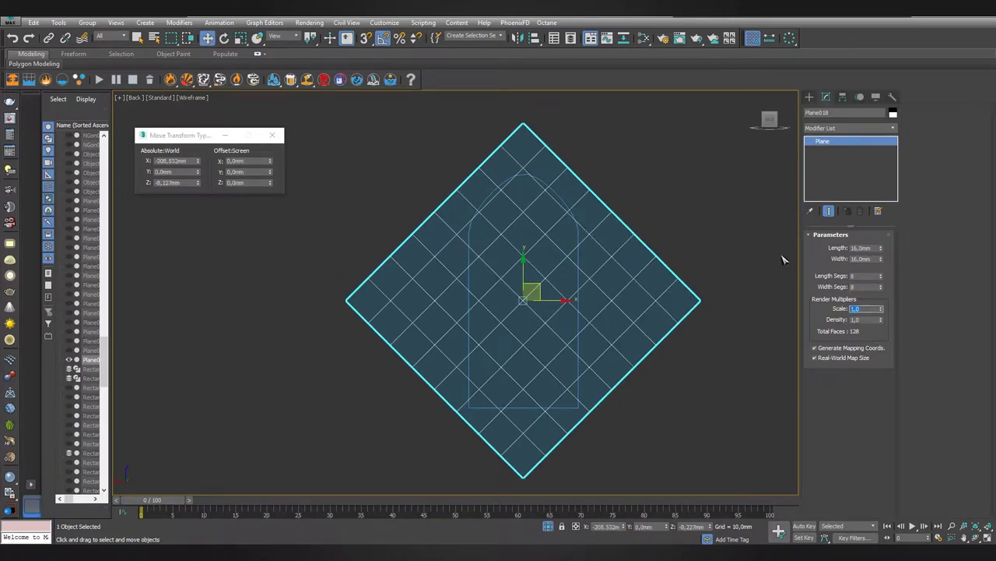
pyautogui.hotkey('shift', 'Tab')
pyautogui.hotkey('shift', 'Tab')
pyautogui.write('7')
pyautogui.press('Tab')
pyautogui.write('7')
pyautogui.press('Tab')
pyautogui.moveTo(523, 262)
pyautogui.mouseDown()
pyautogui.moveTo(514, 171)
pyautogui.moveTo(514, 245)
pyautogui.mouseUp()
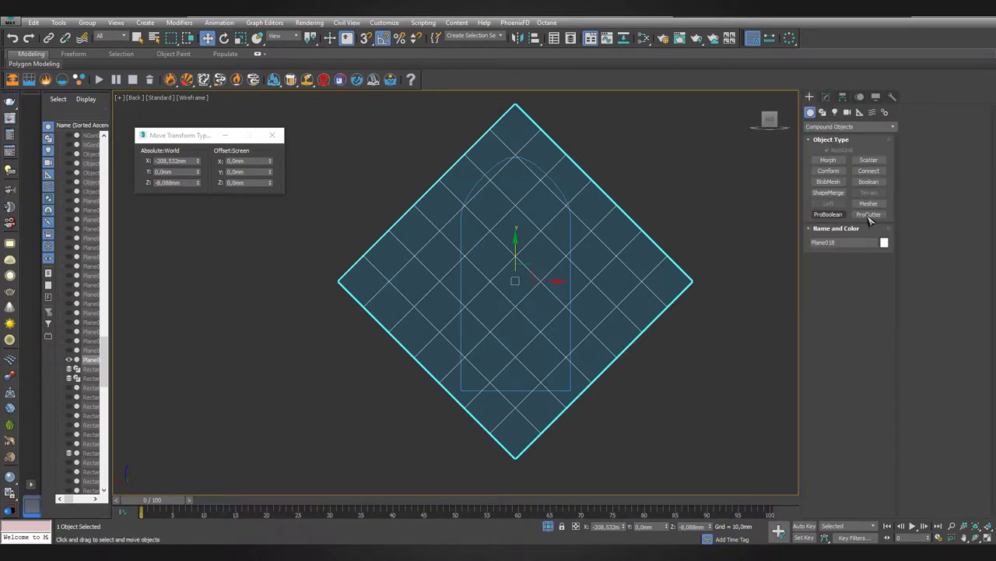
# ShapeMerge the arch line into the plane as a cookie cutter.
pyautogui.click(827, 193)
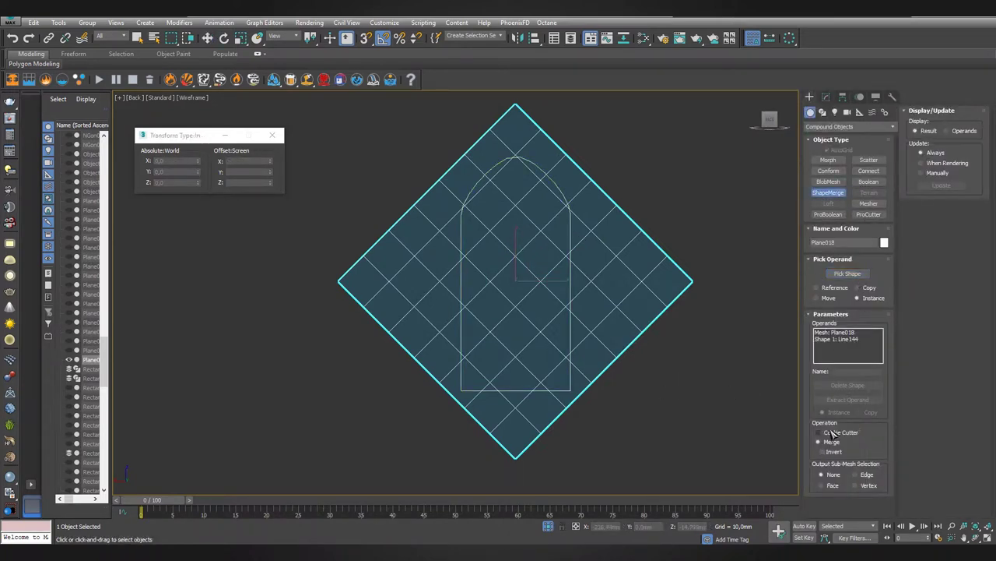
pyautogui.click(831, 432)
pyautogui.press('w')
pyautogui.click(826, 96)
# Add a Lattice modifier with a 0,2 strut radius.
pyautogui.click(851, 128)
pyautogui.click(854, 289)
pyautogui.doubleClick(859, 312)
pyautogui.write('0,2')
pyautogui.press('Return')
# Convert the lattice grille to Editable Poly and return to the shaded perspective view.
pyautogui.rightClick(677, 291)
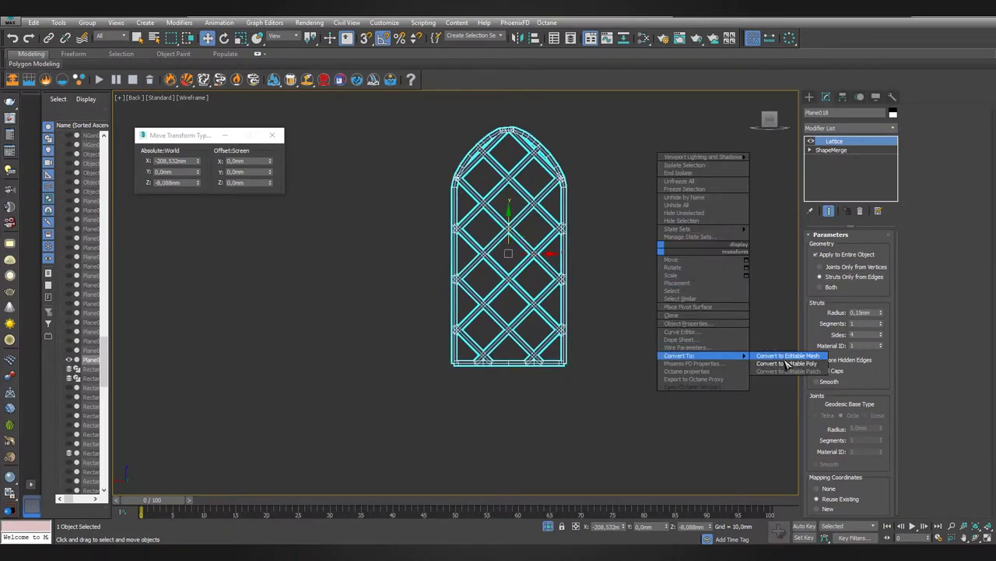
pyautogui.click(787, 358)
pyautogui.click(548, 526)
pyautogui.press('p')
pyautogui.press('F3')
# Orbit to the facade and select the slab above the arched entrance.
pyautogui.press('z')
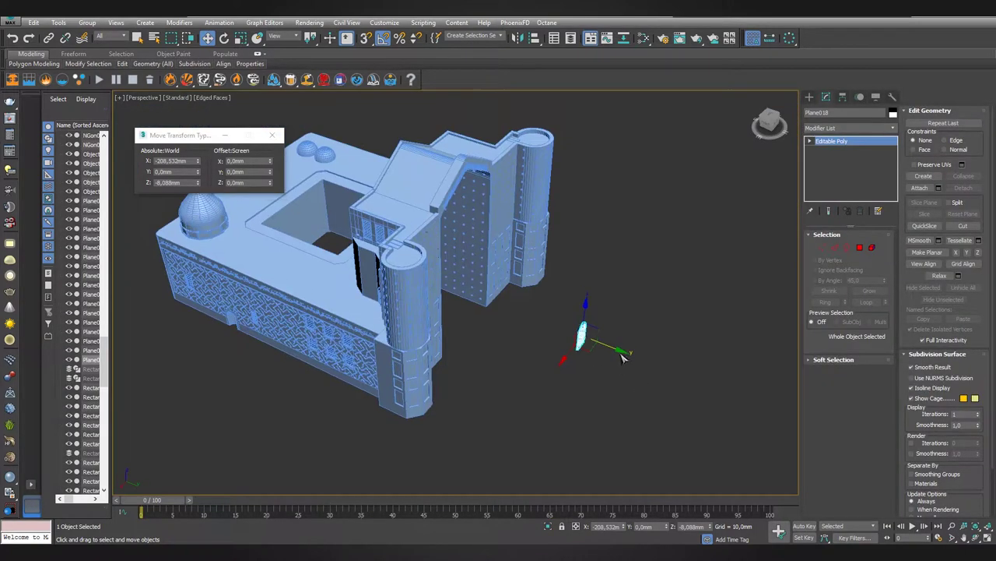
pyautogui.press('z')
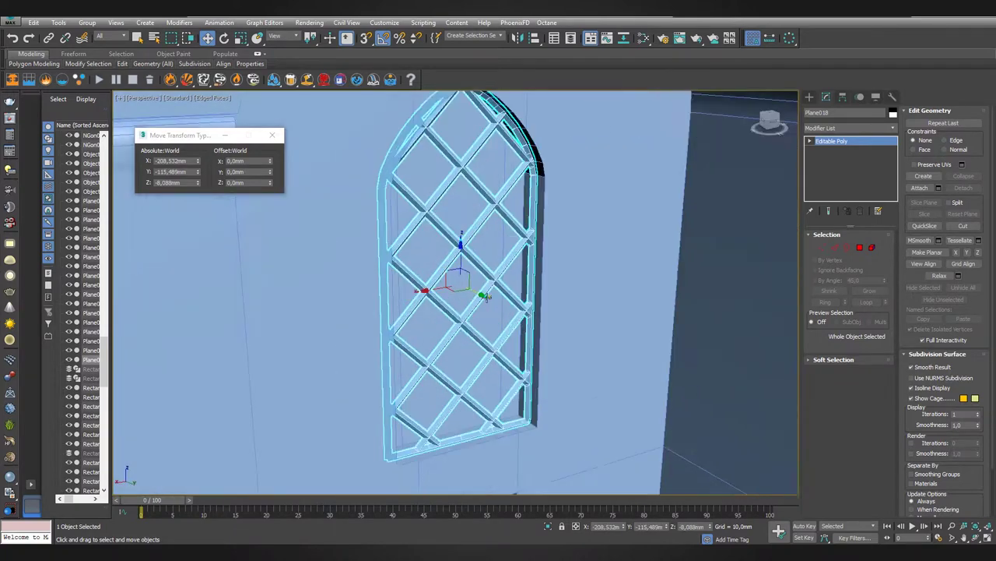
pyautogui.scroll(-5, 475, 287)
pyautogui.keyDown('alt'); pyautogui.moveTo(474, 287); pyautogui.dragTo(545, 311, button='middle'); pyautogui.keyUp('alt')
pyautogui.scroll(2, 566, 321)
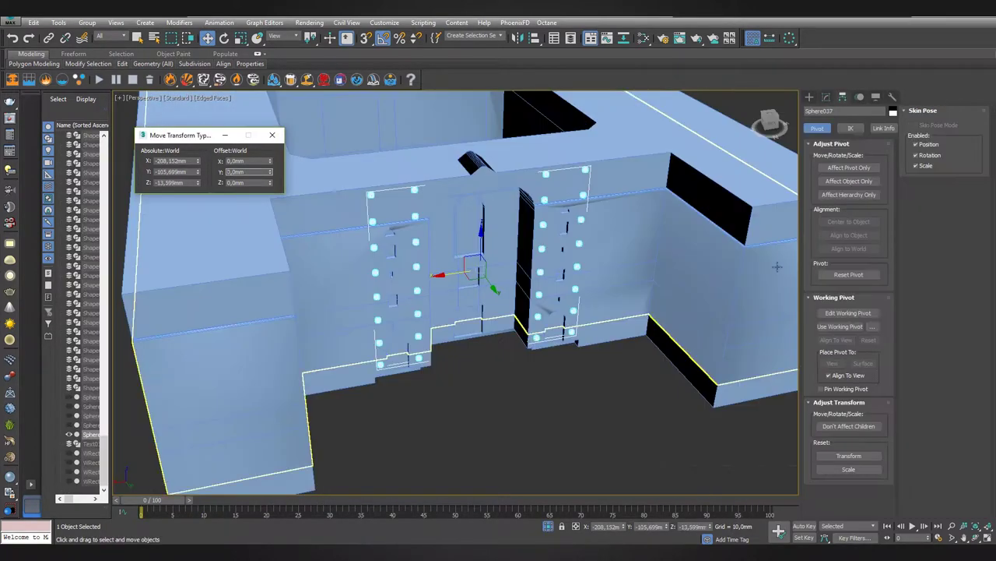
pyautogui.scroll(3, 543, 337)
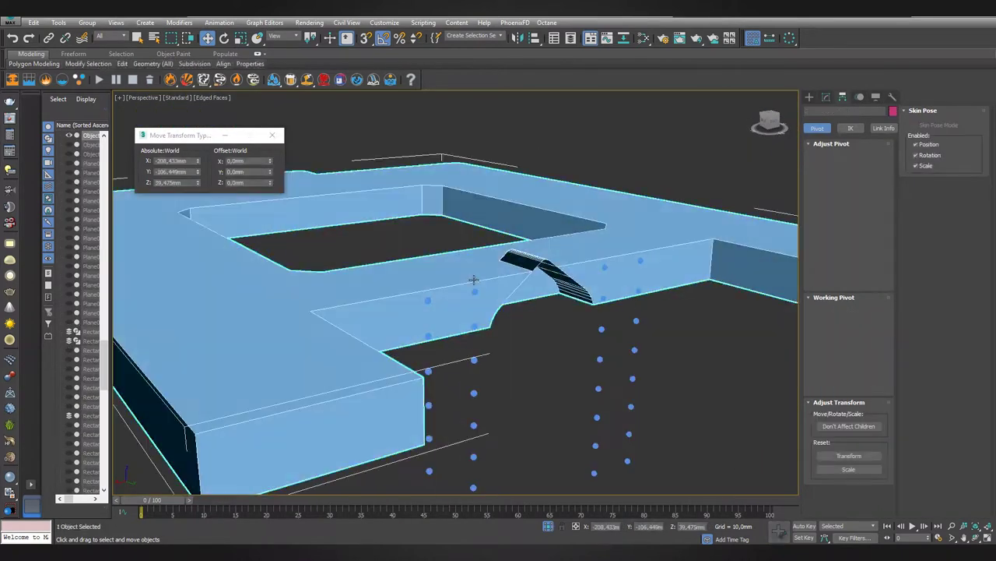
pyautogui.keyDown('alt'); pyautogui.moveTo(543, 338); pyautogui.dragTo(428, 294, button='middle'); pyautogui.keyUp('alt')
pyautogui.scroll(3, 468, 299)
pyautogui.press('F3')
pyautogui.click(621, 263)
pyautogui.keyDown('alt'); pyautogui.moveTo(621, 263); pyautogui.dragTo(545, 234, button='middle'); pyautogui.keyUp('alt')
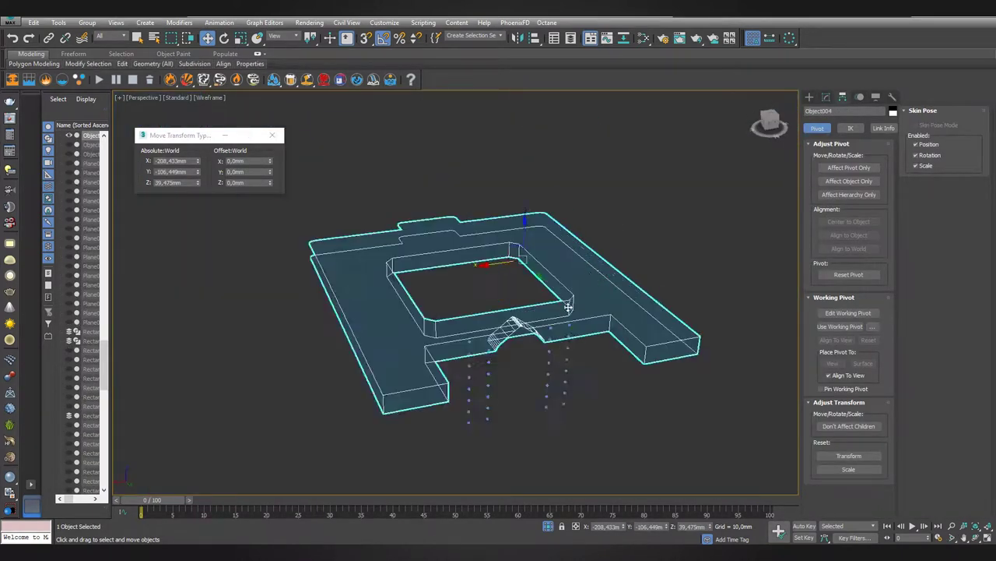
pyautogui.scroll(2, 545, 233)
# Create a ProBoolean on the slab and pick the sphere columns to subtract.
pyautogui.click(810, 97)
pyautogui.click(849, 126)
pyautogui.click(833, 157)
pyautogui.click(829, 214)
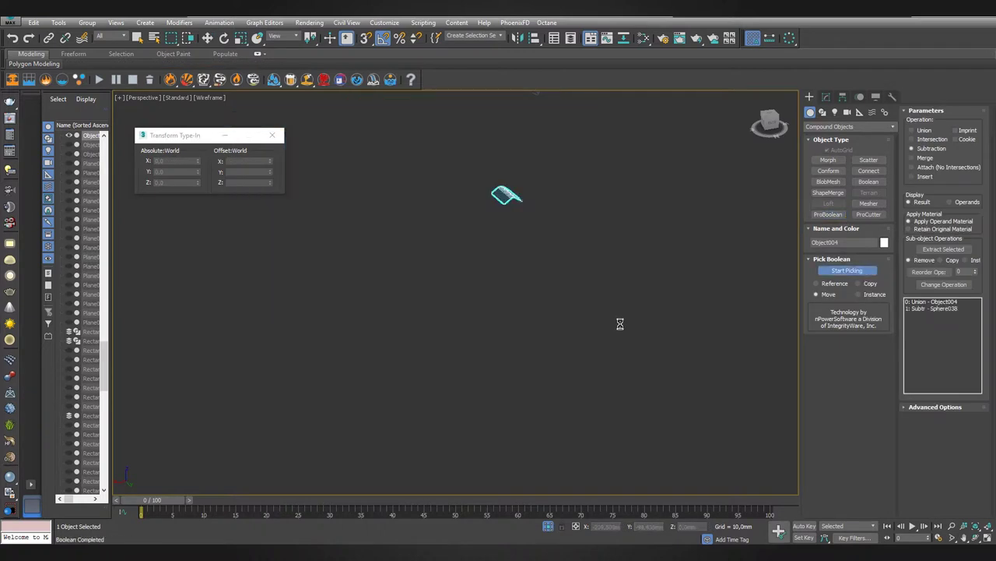
pyautogui.press('w')
pyautogui.click(577, 326)
pyautogui.click(826, 97)
pyautogui.moveTo(612, 232); pyautogui.dragTo(560, 334)
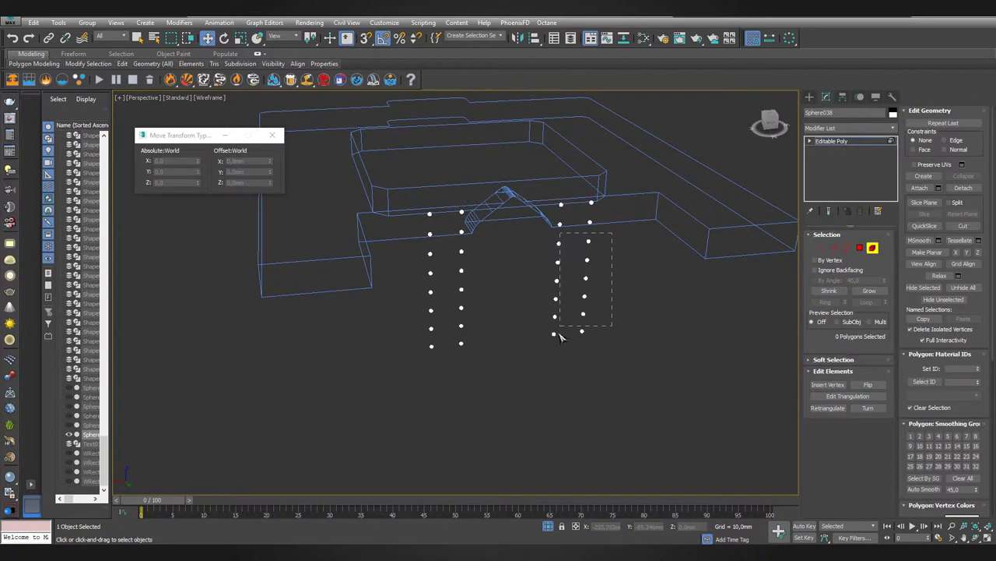
# Convert the ProBoolean result to Editable Poly and inspect its polygons around the arch.
pyautogui.press('Insert')
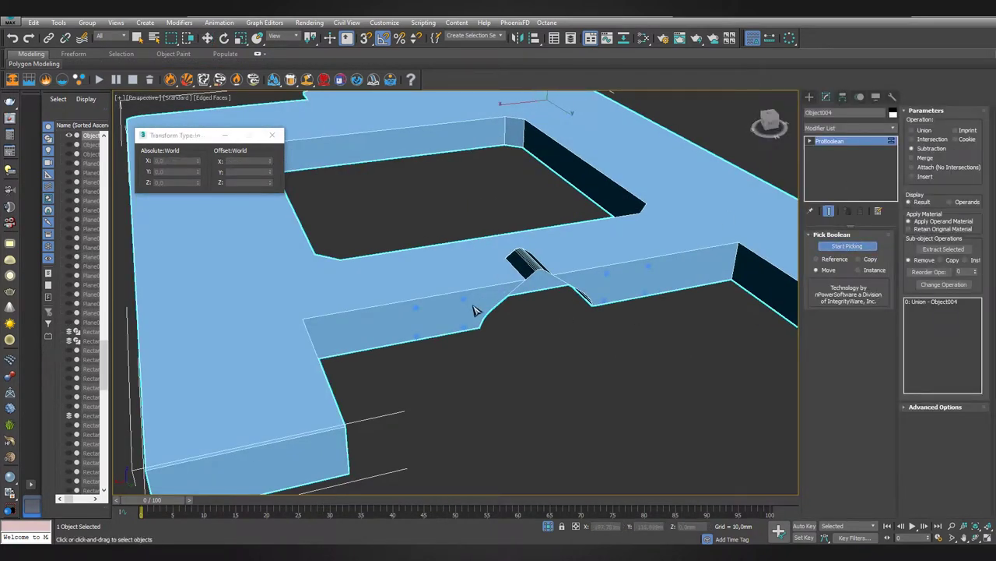
pyautogui.rightClick(615, 372)
pyautogui.press('w')
pyautogui.press('4')
pyautogui.moveTo(590, 366)
pyautogui.keyDown('alt'); pyautogui.mouseDown(button='middle')
pyautogui.moveTo(436, 257)
pyautogui.moveTo(478, 294)
pyautogui.mouseUp(button='middle'); pyautogui.keyUp('alt')
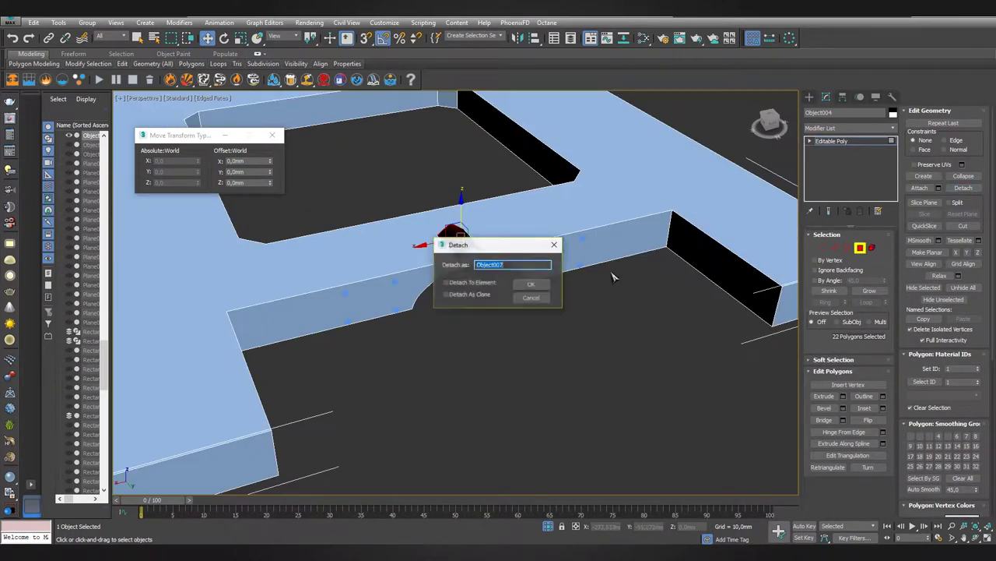
pyautogui.click(867, 249)
# Apply a Boolean to the slab with the picked operand and convert it to Editable Poly.
pyautogui.click(810, 97)
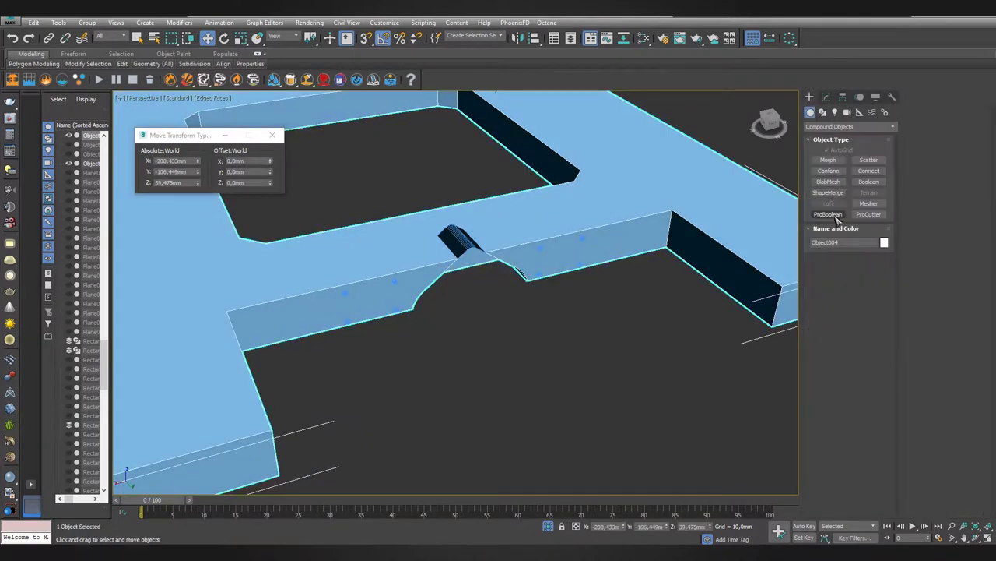
pyautogui.click(869, 181)
pyautogui.click(542, 250)
pyautogui.rightClick(661, 194)
pyautogui.click(769, 319)
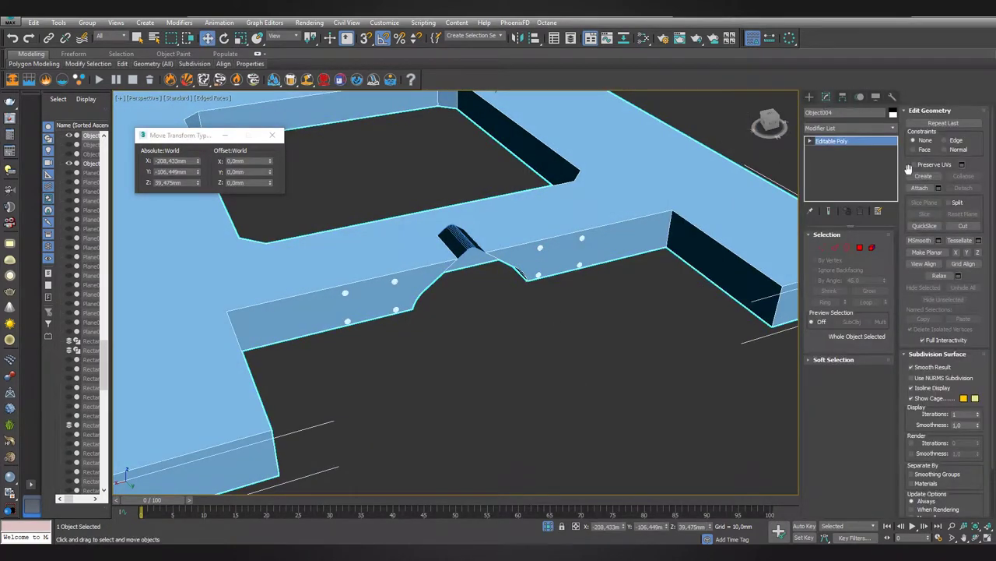
# Enter vertex level on the slab and turn off Affect Pivot Only.
pyautogui.press('q')
pyautogui.press('1')
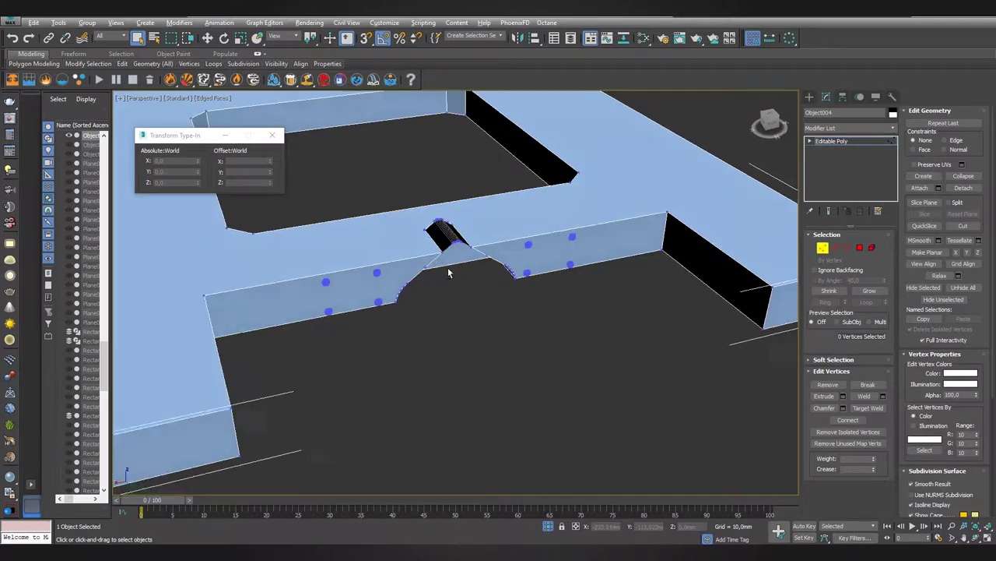
pyautogui.scroll(5, 554, 358)
pyautogui.keyDown('alt'); pyautogui.moveTo(509, 249); pyautogui.dragTo(480, 334, button='middle'); pyautogui.keyUp('alt')
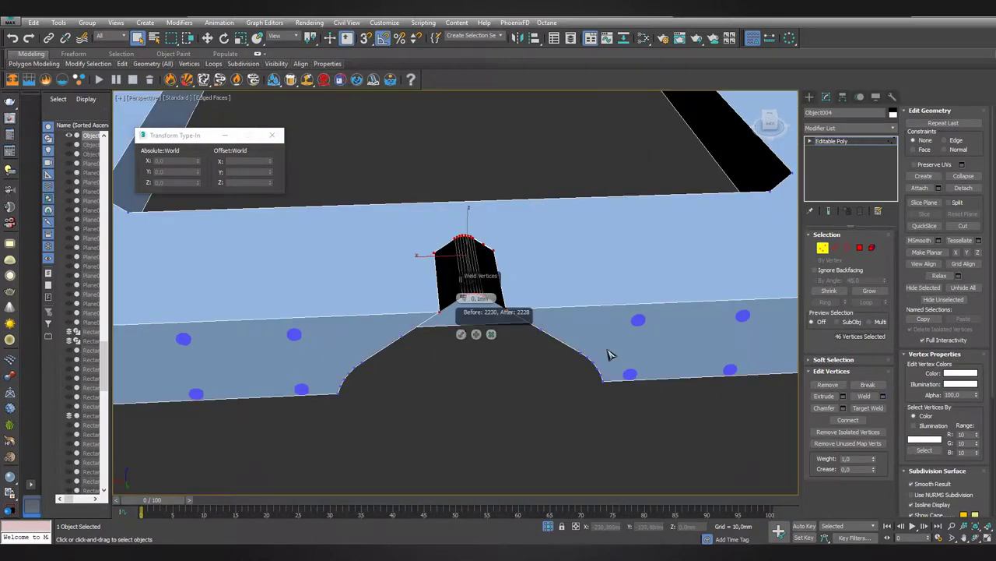
pyautogui.click(843, 97)
pyautogui.click(852, 168)
pyautogui.press('z')
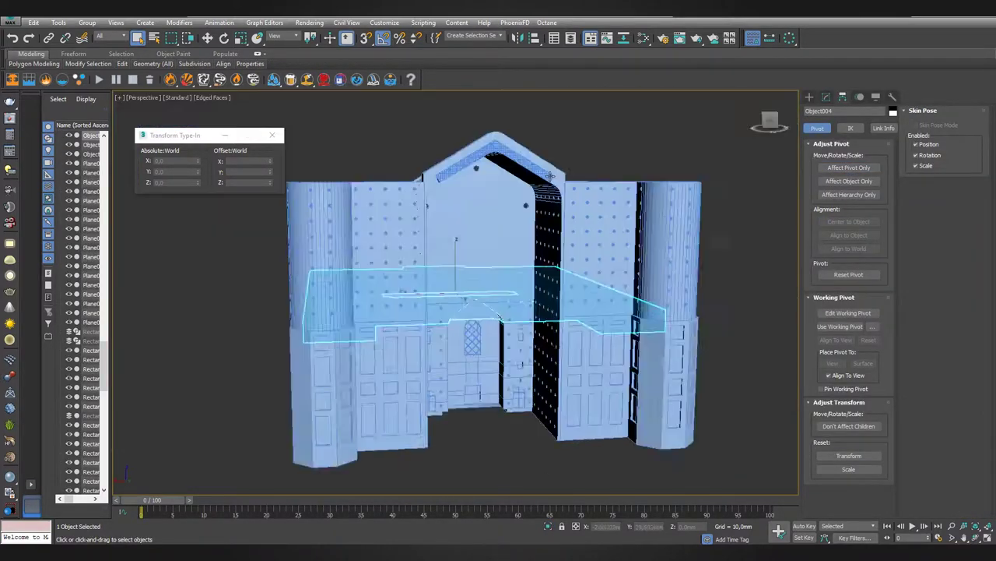
pyautogui.scroll(8, 447, 232)
pyautogui.hotkey('alt', 'q')
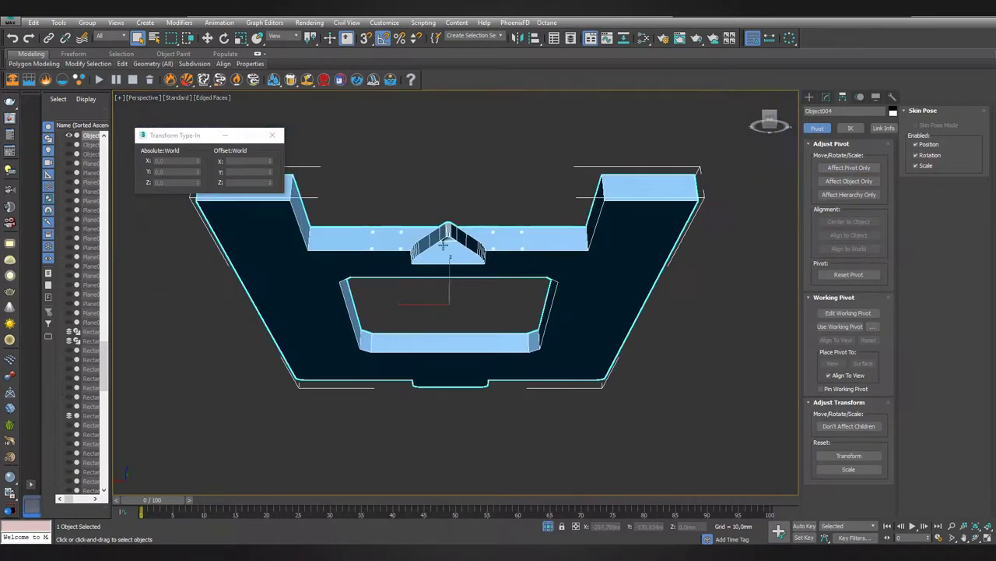
pyautogui.hotkey('alt', 'q')
pyautogui.click(826, 97)
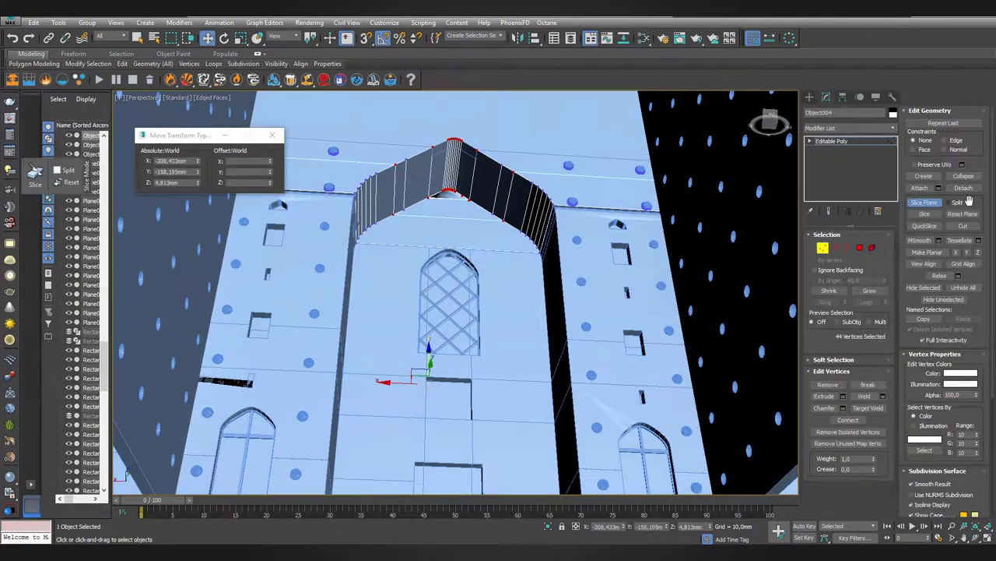
# Cut the slab's arch with a Slice Plane, then leave vertex level.
pyautogui.click(963, 214)
pyautogui.hotkey('alt', 'q')
pyautogui.press('F3')
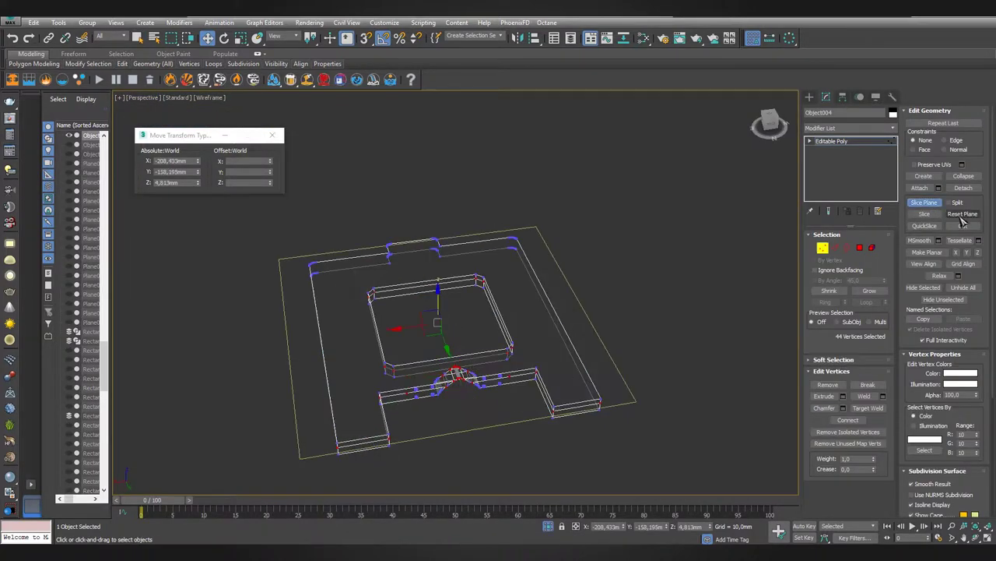
pyautogui.press('F3')
pyautogui.hotkey('alt', 'q')
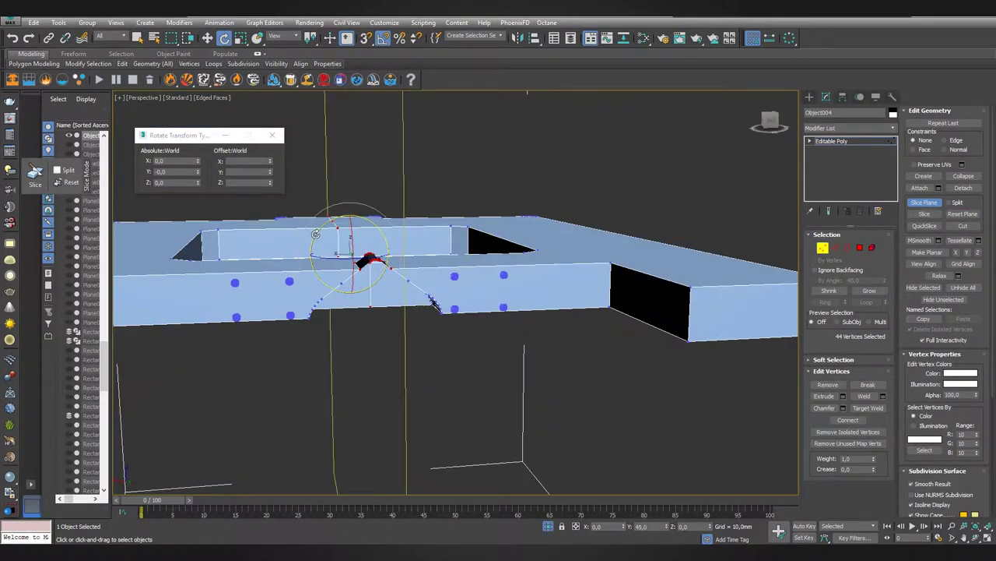
pyautogui.scroll(5, 493, 286)
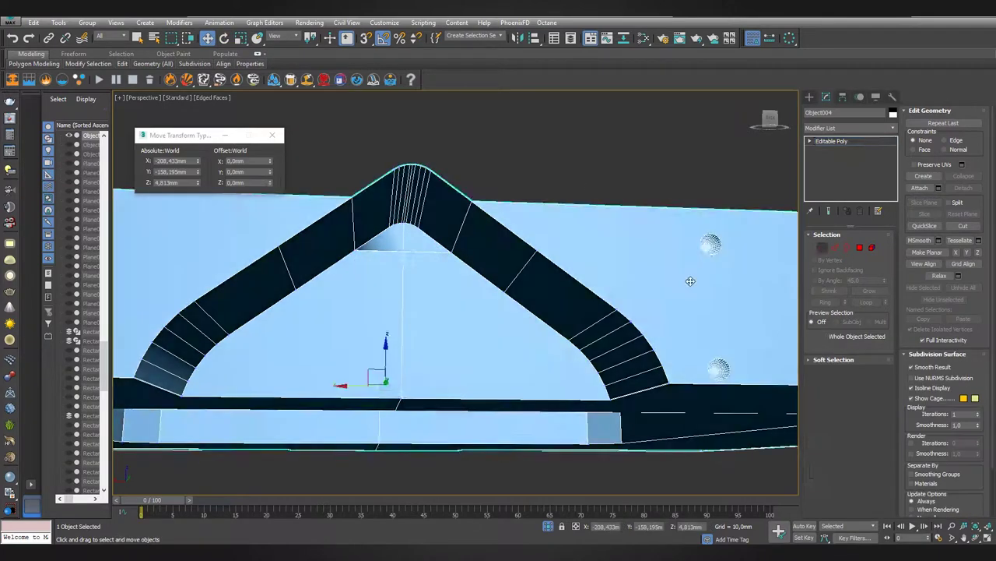
pyautogui.click(831, 141)
pyautogui.hotkey('alt', 'q')
# Orbit to a high view and select the building mesh Object001.
pyautogui.press('w')
pyautogui.scroll(-5, 440, 226)
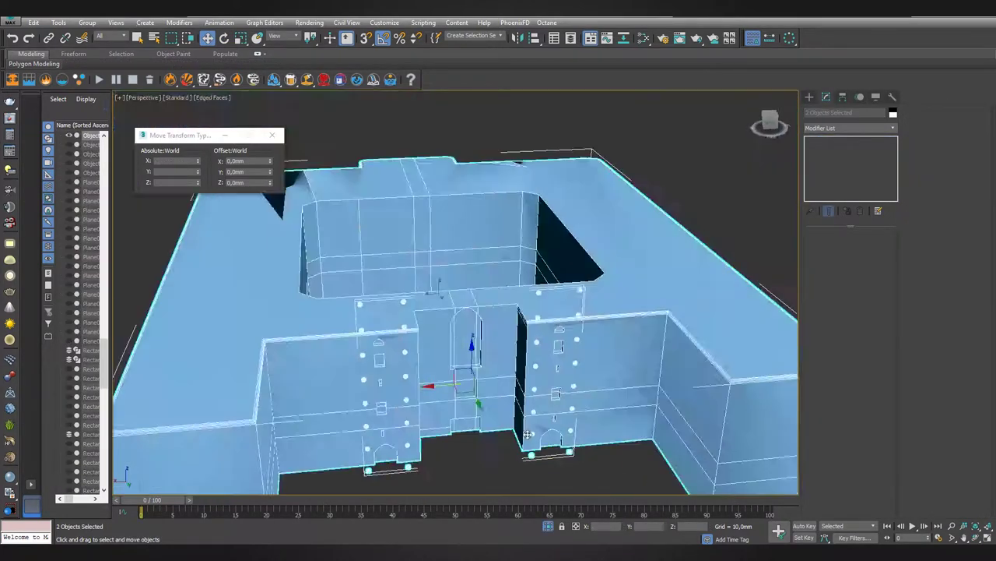
pyautogui.keyDown('alt'); pyautogui.moveTo(440, 226); pyautogui.dragTo(404, 266, button='middle'); pyautogui.keyUp('alt')
pyautogui.click(404, 266)
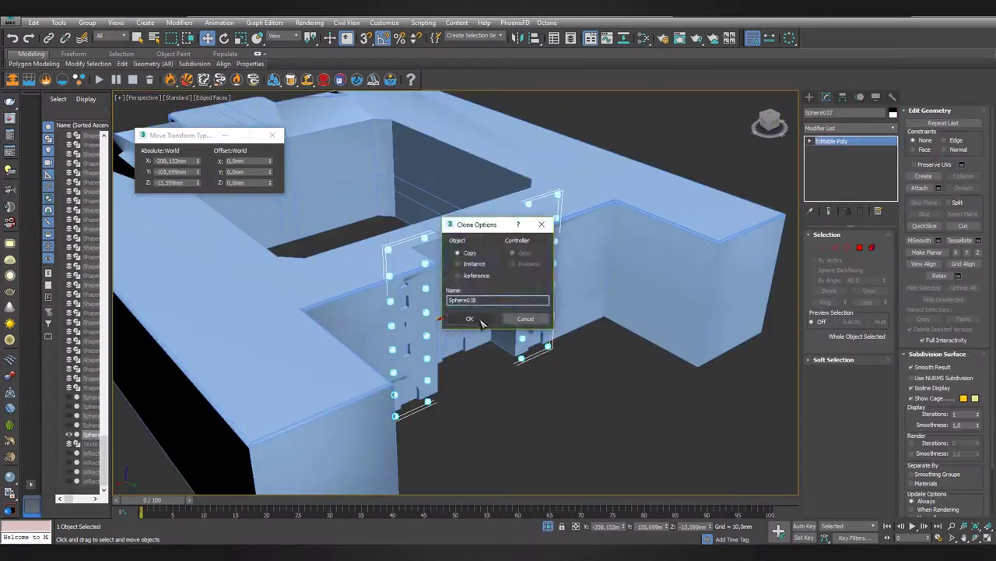
pyautogui.scroll(-5, 361, 290)
pyautogui.click(600, 366)
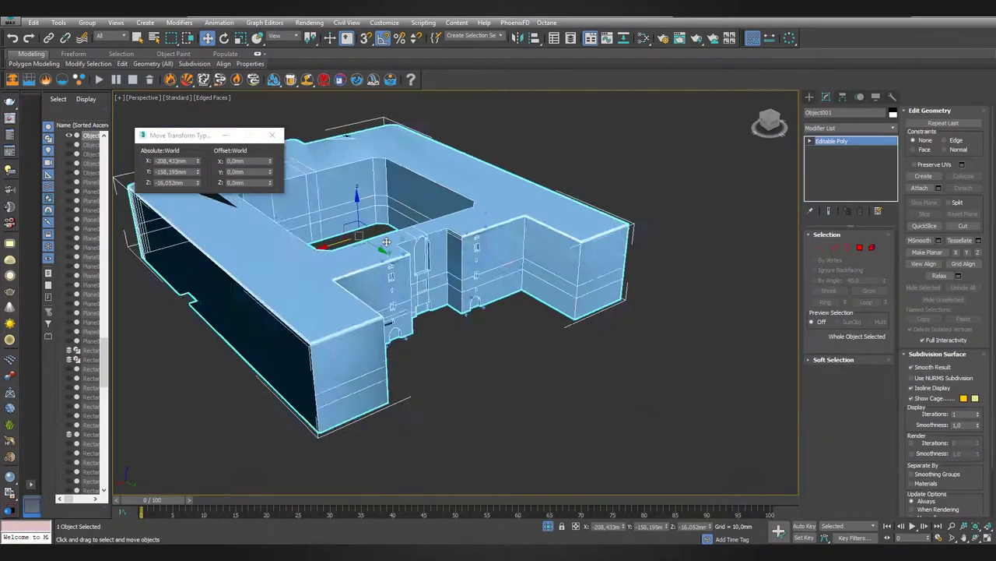
pyautogui.scroll(5, 600, 366)
# Start a ProBoolean compound on the building with the sphere rows, then reselect the building.
pyautogui.click(810, 97)
pyautogui.click(828, 214)
pyautogui.click(847, 270)
pyautogui.scroll(5, 460, 293)
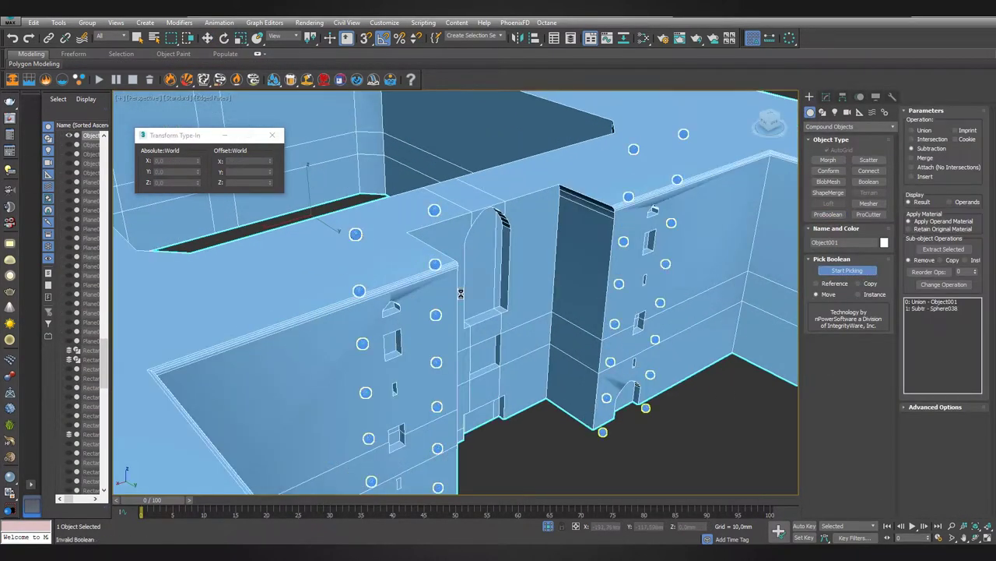
pyautogui.press('w')
pyautogui.press('z')
pyautogui.press('k')
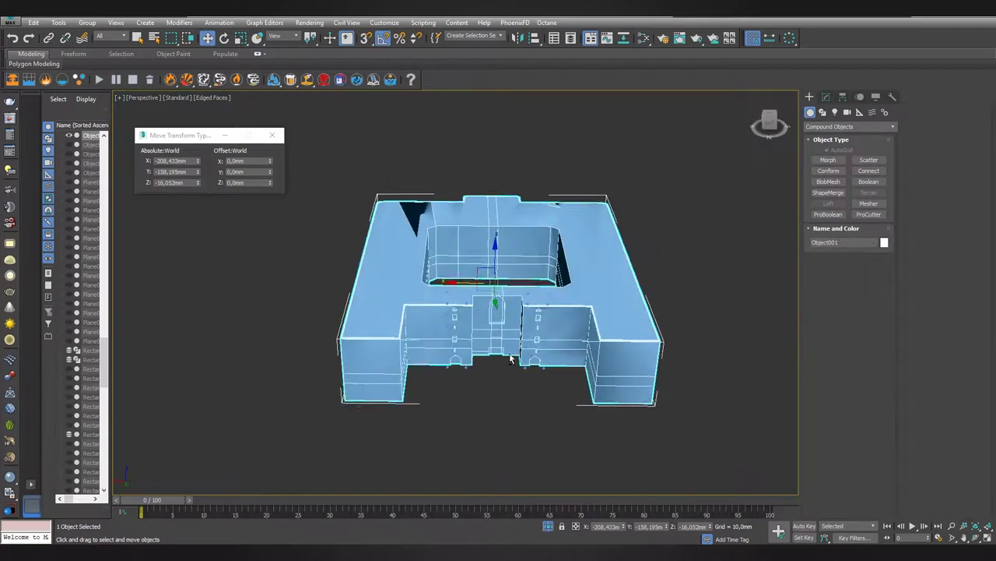
pyautogui.click(552, 204)
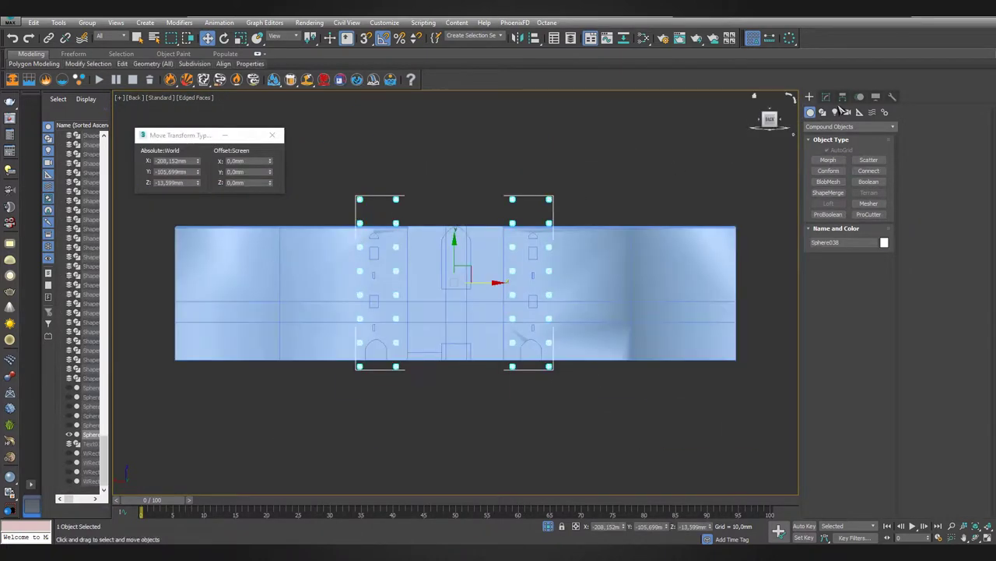
pyautogui.click(827, 96)
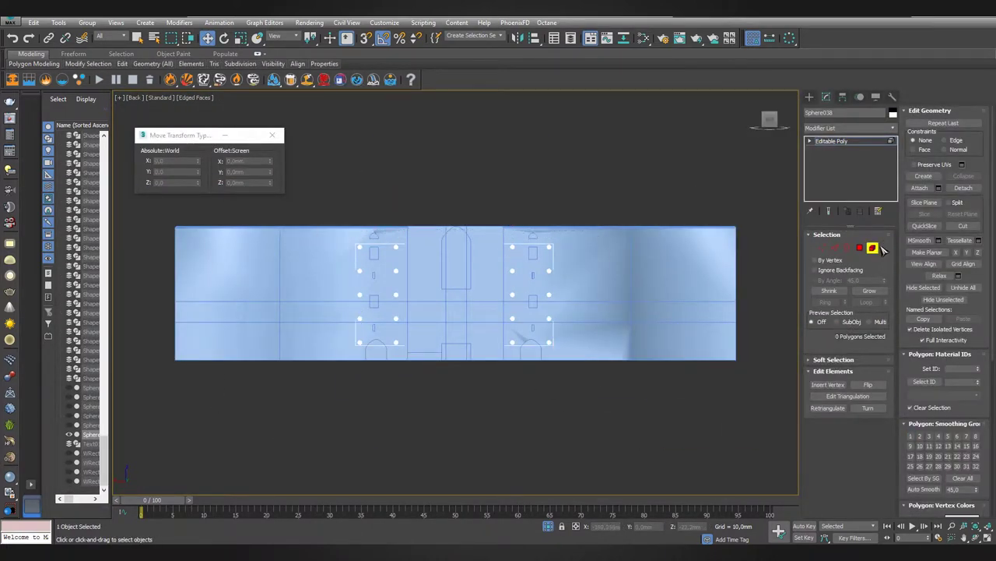
pyautogui.click(596, 341)
pyautogui.press('p')
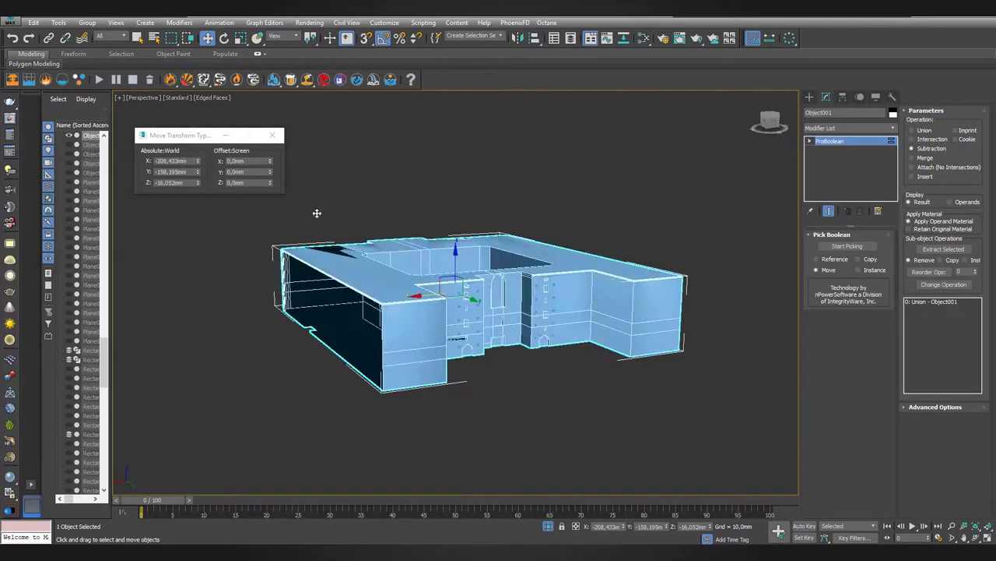
# Convert the boolean building to Editable Poly, redoing it after an undone first attempt.
pyautogui.rightClick(600, 268)
pyautogui.click(706, 385)
pyautogui.click(843, 97)
pyautogui.scroll(-1, 385, 336)
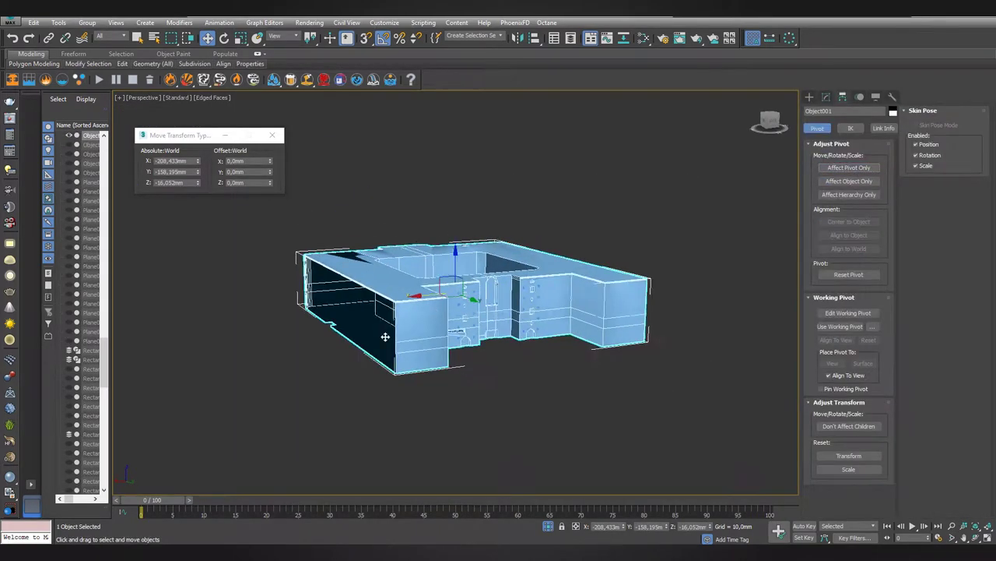
pyautogui.hotkey('shift', 'z')
pyautogui.hotkey('ctrl', 'z')
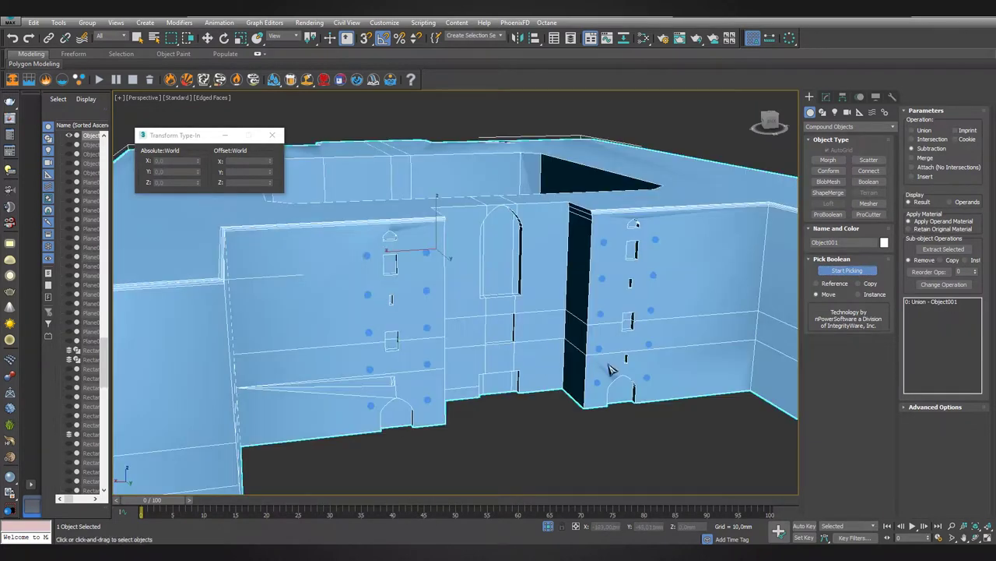
pyautogui.hotkey('shift', 'z')
pyautogui.rightClick(638, 311)
pyautogui.click(734, 414)
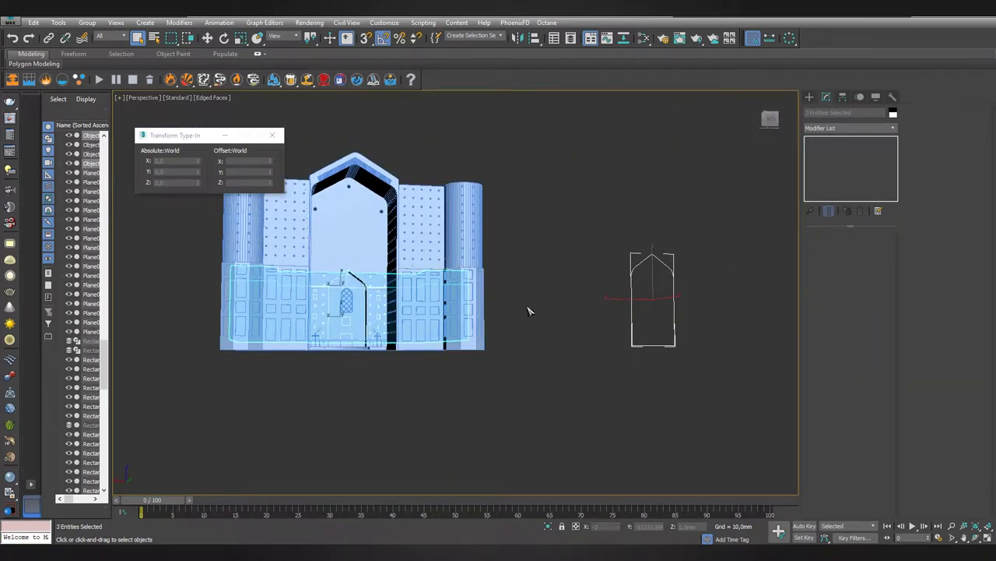
pyautogui.click(143, 97)
# Select the Rectangle022 doorway arch spline and delete its two bottom ground-line segments.
pyautogui.click(166, 191)
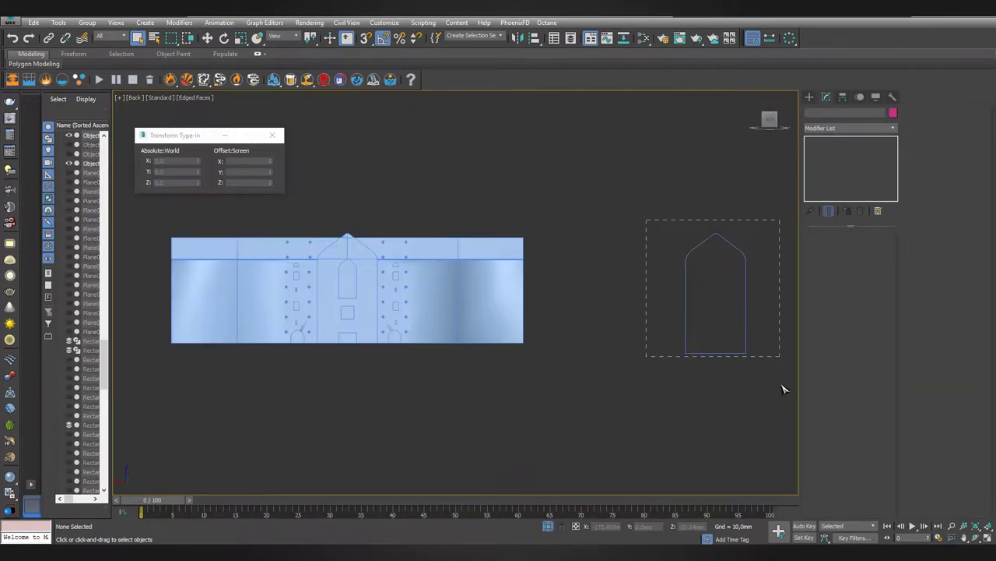
pyautogui.press('w')
pyautogui.click(735, 278)
pyautogui.press('z')
pyautogui.moveTo(366, 280)
pyautogui.keyDown('alt'); pyautogui.mouseDown(button='middle')
pyautogui.moveTo(327, 249)
pyautogui.moveTo(468, 406)
pyautogui.mouseUp(button='middle'); pyautogui.keyUp('alt')
pyautogui.scroll(6, 390, 191)
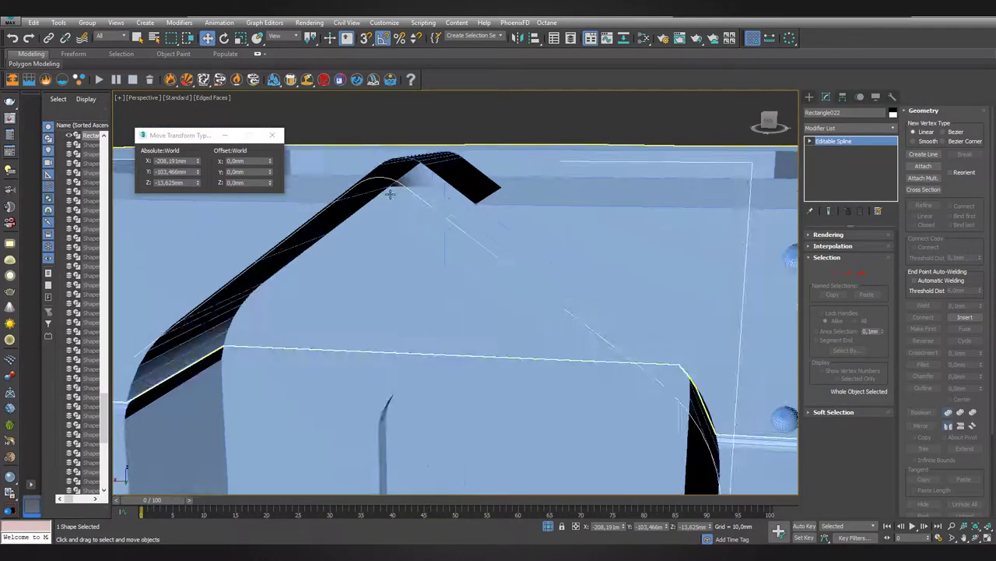
pyautogui.moveTo(389, 191); pyautogui.dragTo(537, 222, button='middle')
pyautogui.scroll(-5, 664, 267)
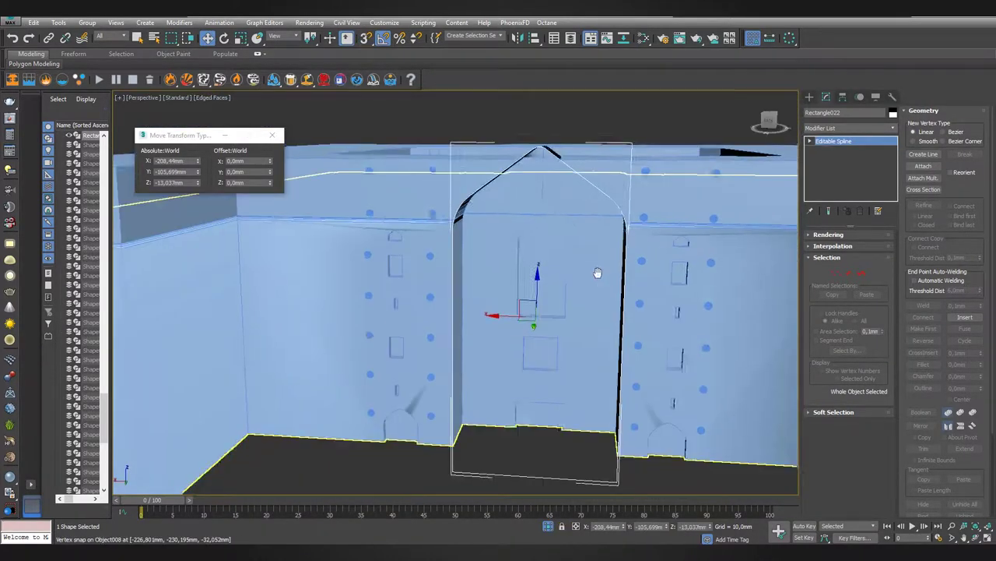
pyautogui.keyDown('alt'); pyautogui.moveTo(545, 312); pyautogui.dragTo(507, 345, button='middle'); pyautogui.keyUp('alt')
pyautogui.press('2')
pyautogui.moveTo(507, 345); pyautogui.dragTo(411, 457)
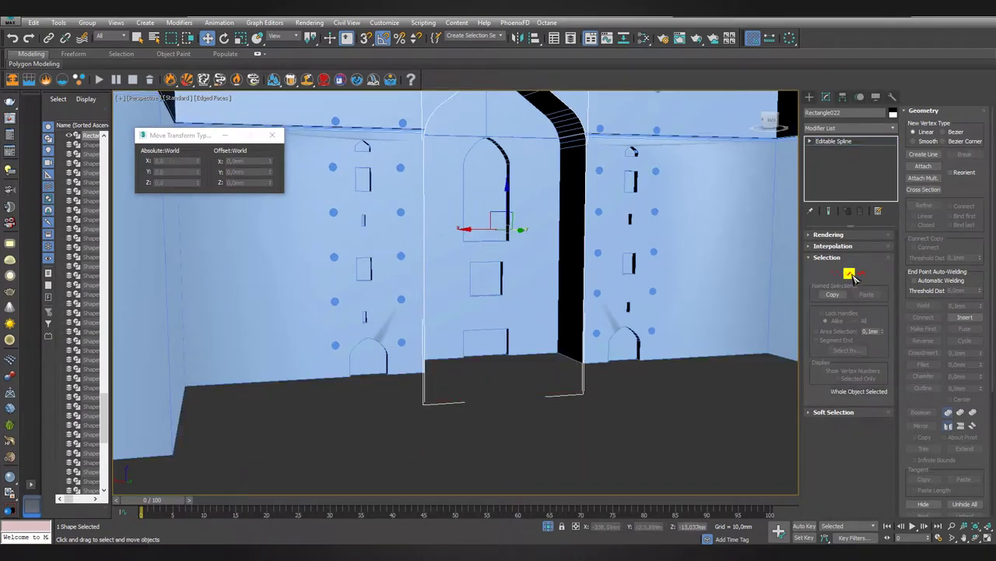
pyautogui.click(849, 274)
pyautogui.press('z')
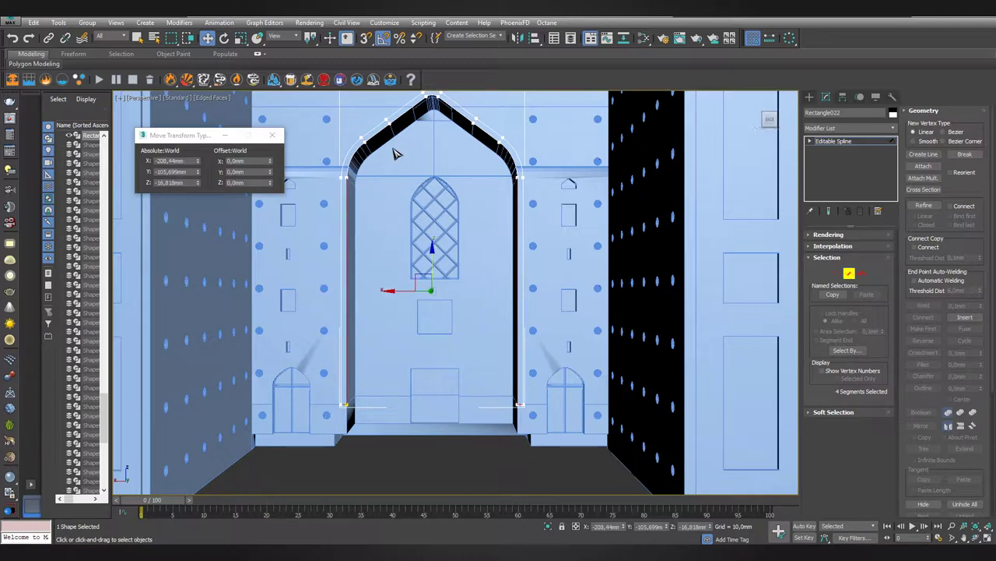
# Make the arch spline render in renderer and viewport as a 0.5 mm radial tube.
pyautogui.click(862, 273)
pyautogui.click(857, 235)
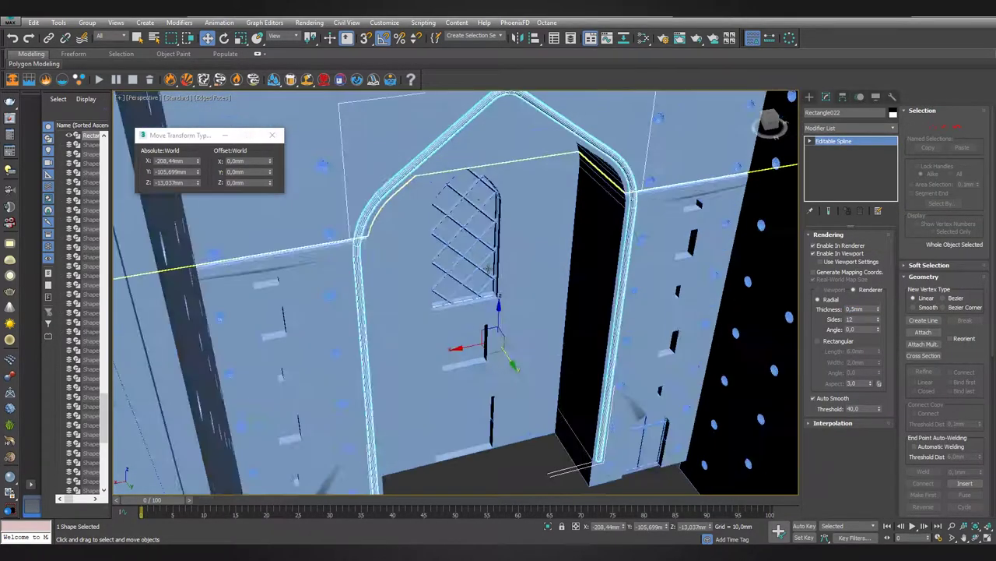
pyautogui.keyDown('alt'); pyautogui.moveTo(795, 428); pyautogui.dragTo(453, 296, button='middle'); pyautogui.keyUp('alt')
pyautogui.rightClick(459, 287)
pyautogui.click(467, 396)
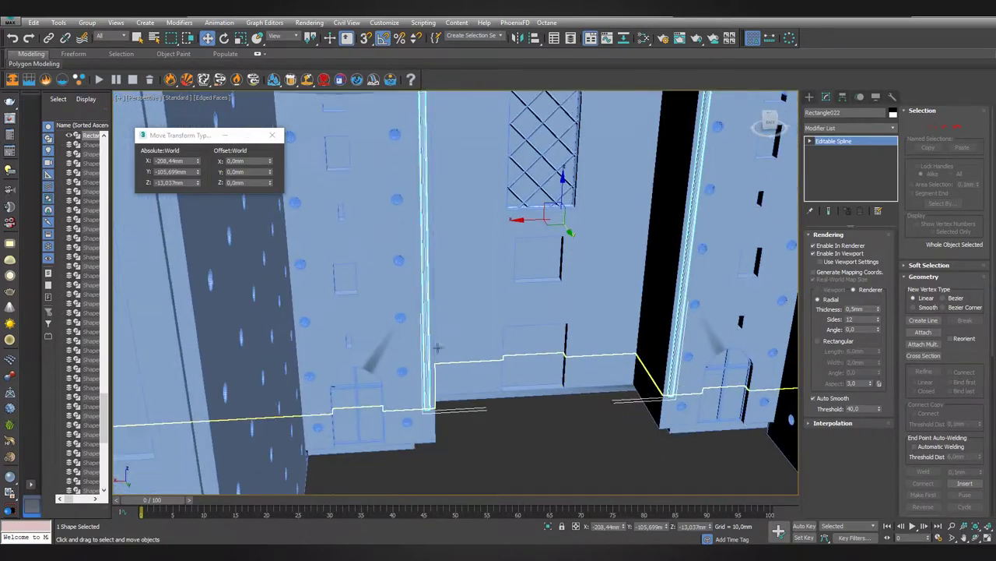
pyautogui.scroll(-5, 529, 336)
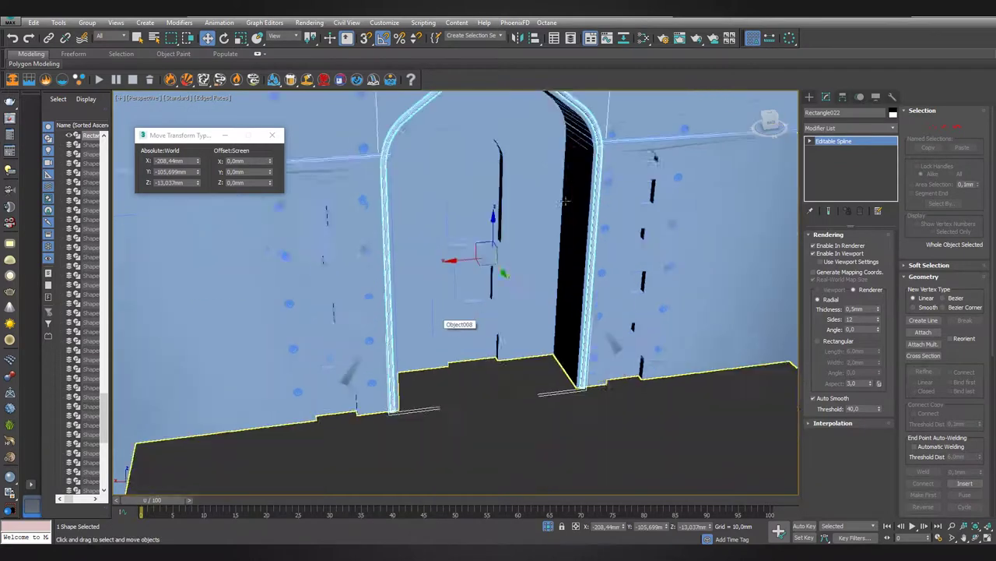
pyautogui.keyDown('alt'); pyautogui.moveTo(435, 337); pyautogui.dragTo(545, 366, button='middle'); pyautogui.keyUp('alt')
pyautogui.click(548, 369)
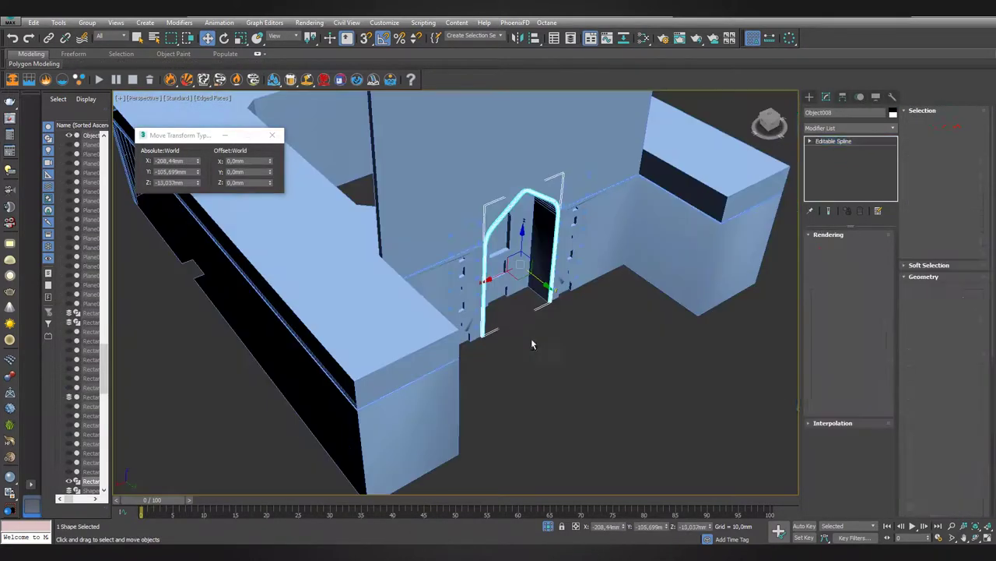
# Convert a copy of the arch to Editable Poly and ProBoolean it into the wall around the doorway.
pyautogui.click(809, 96)
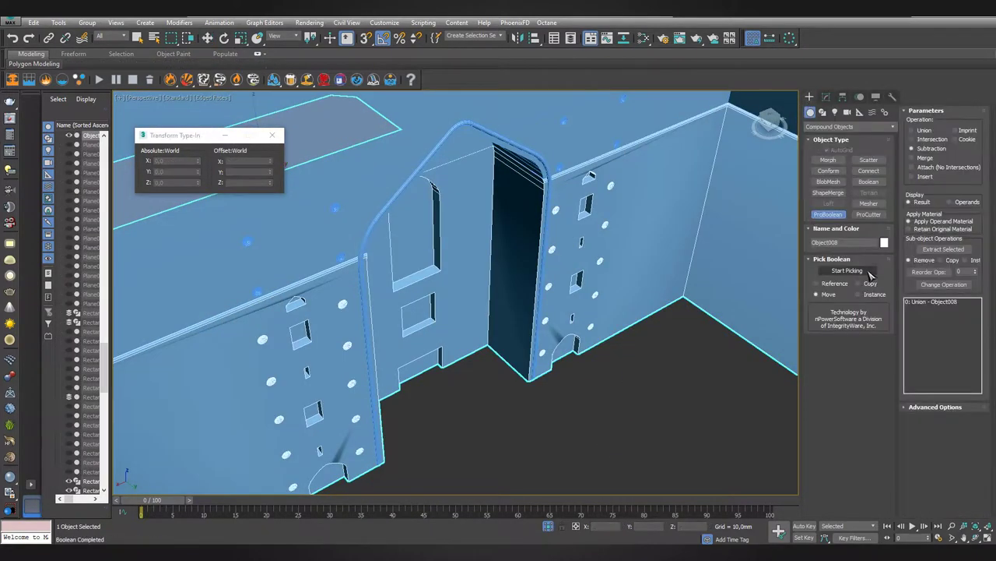
pyautogui.click(537, 274)
pyautogui.rightClick(540, 276)
pyautogui.click(681, 400)
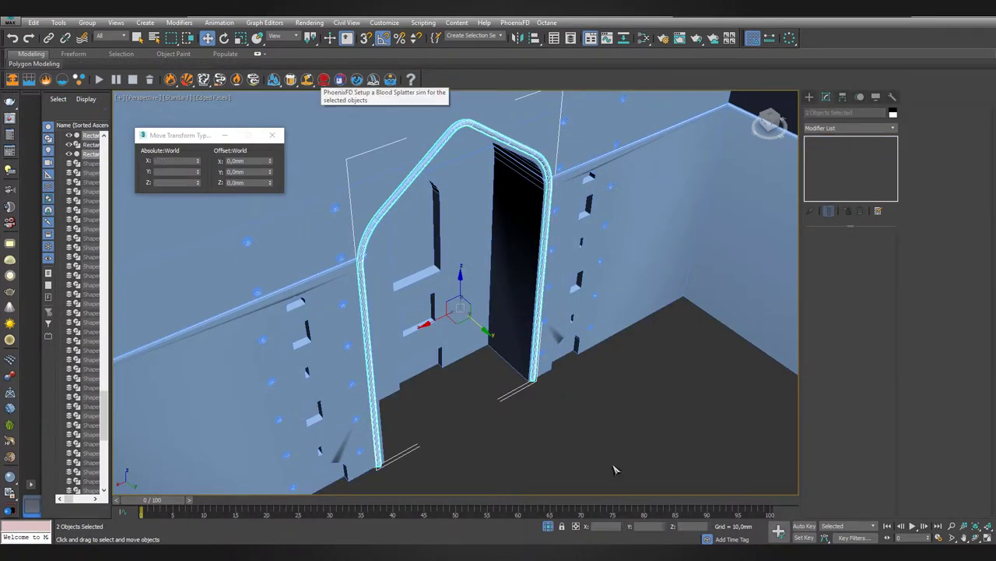
pyautogui.click(323, 78)
pyautogui.click(479, 319)
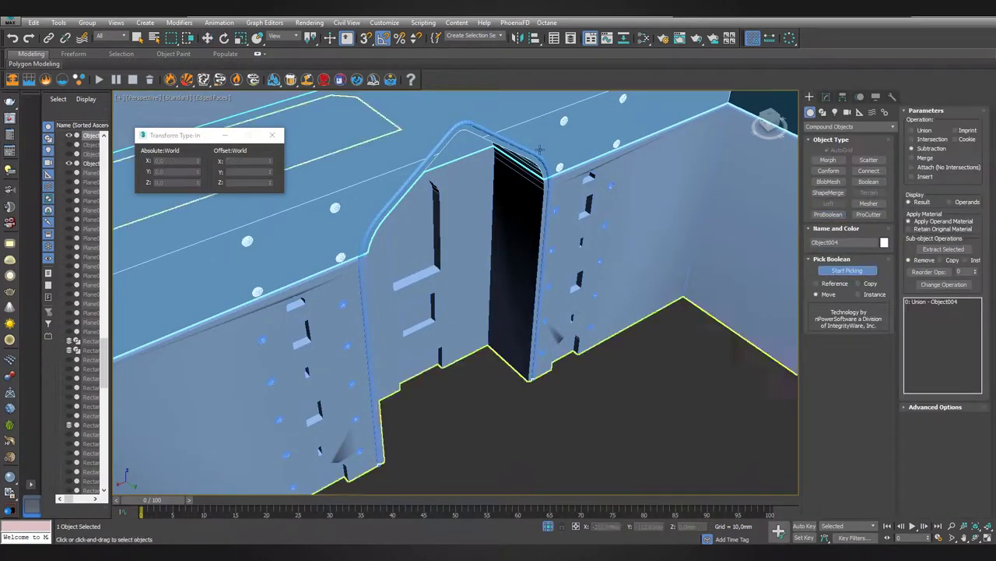
pyautogui.press('w')
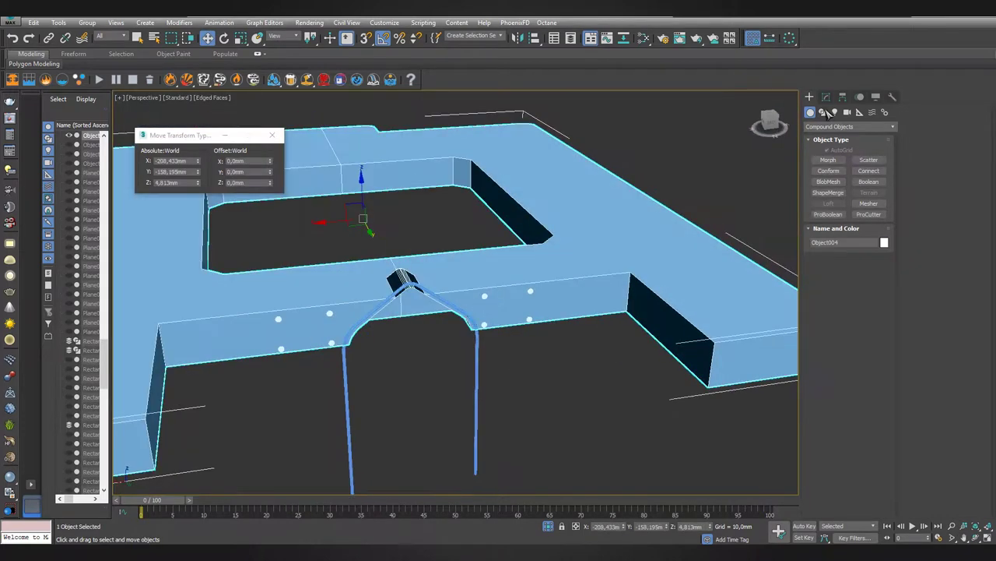
# Convert the wall to Editable Poly and detach the 26 arch-top polygons as Object009.
pyautogui.rightClick(636, 285)
pyautogui.click(756, 416)
pyautogui.press('F3')
pyautogui.moveTo(441, 334)
pyautogui.keyDown('alt'); pyautogui.mouseDown(button='middle')
pyautogui.moveTo(363, 289)
pyautogui.moveTo(408, 408)
pyautogui.mouseUp(button='middle'); pyautogui.keyUp('alt')
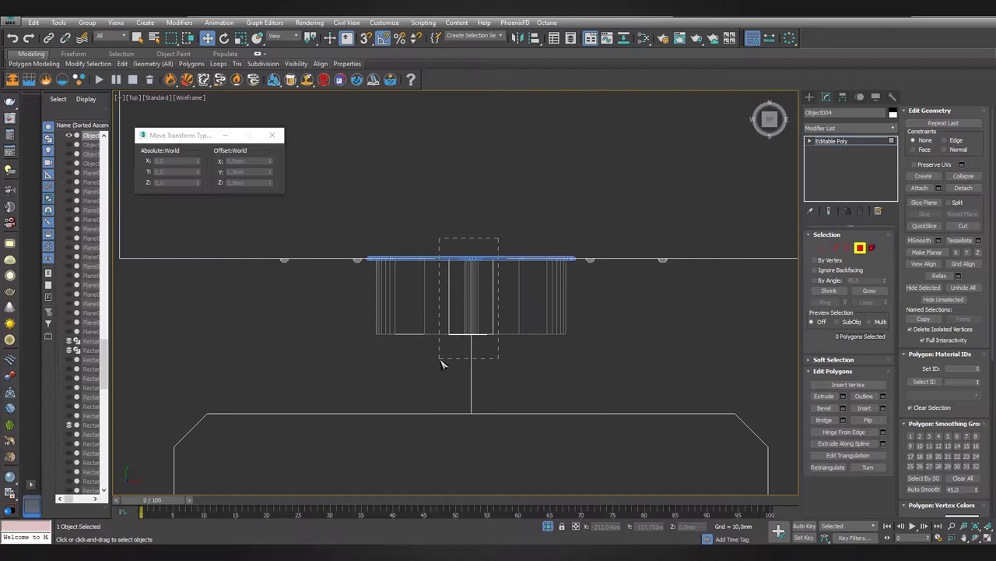
pyautogui.keyDown('alt'); pyautogui.moveTo(487, 321); pyautogui.dragTo(537, 291, button='middle'); pyautogui.keyUp('alt')
pyautogui.press('F3')
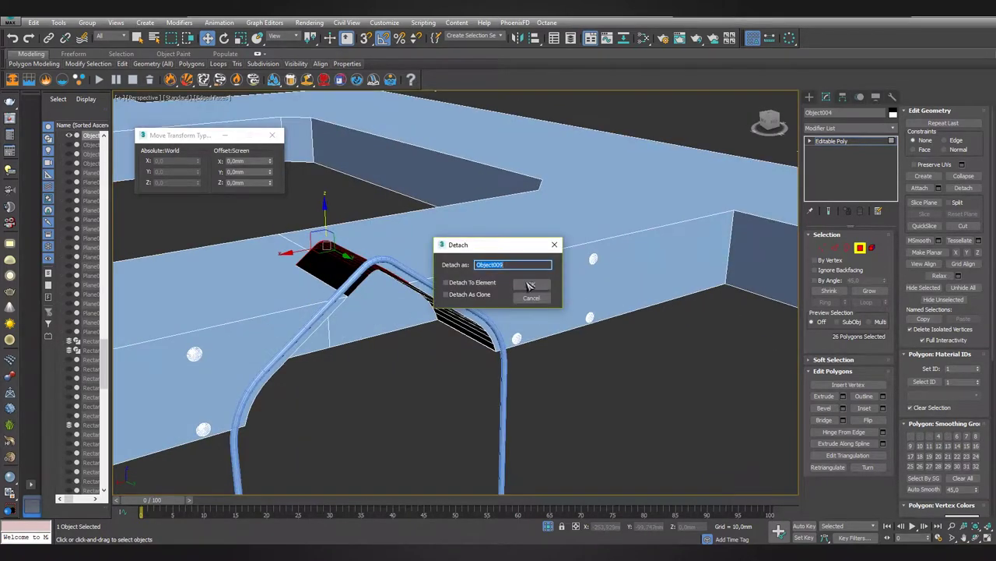
pyautogui.click(537, 291)
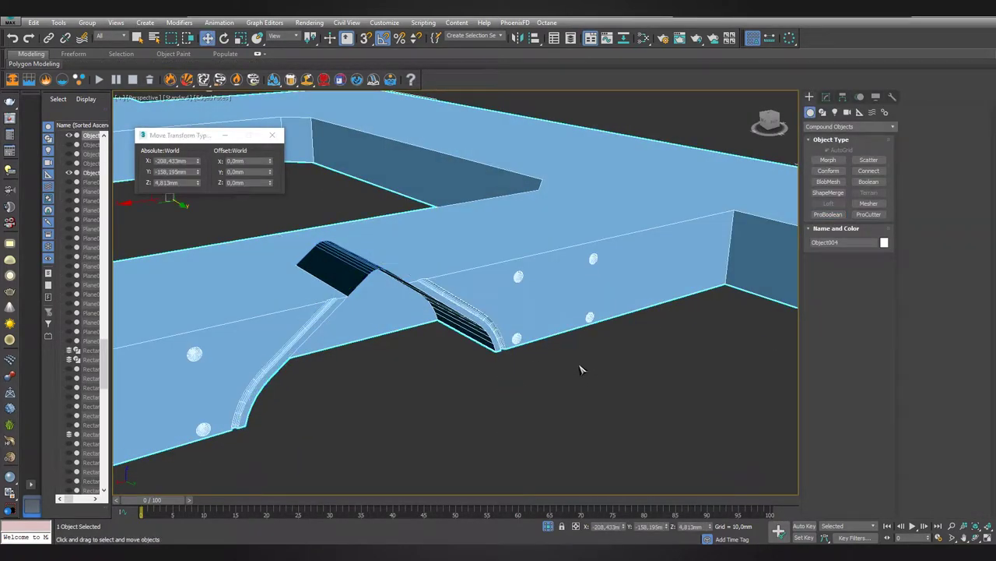
# Weld the vertices along the wall's arch at a 0.1 mm threshold.
pyautogui.rightClick(643, 260)
pyautogui.click(766, 373)
pyautogui.press('1')
pyautogui.moveTo(425, 393)
pyautogui.keyDown('alt'); pyautogui.mouseDown(button='middle')
pyautogui.moveTo(436, 405)
pyautogui.moveTo(358, 298)
pyautogui.moveTo(367, 311)
pyautogui.mouseUp(button='middle'); pyautogui.keyUp('alt')
pyautogui.press('t')
pyautogui.moveTo(518, 243); pyautogui.dragTo(403, 406)
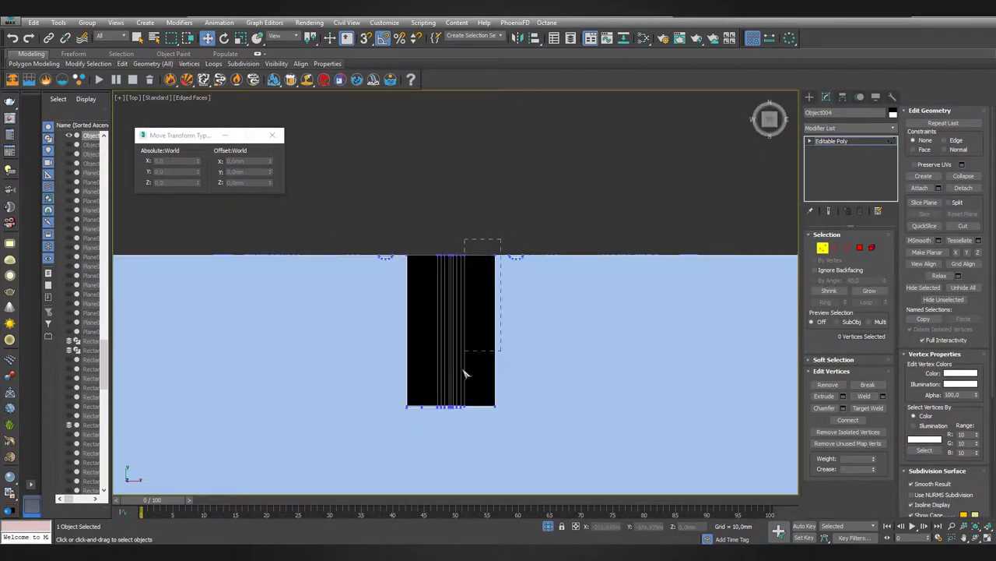
pyautogui.press('F3')
pyautogui.press('p')
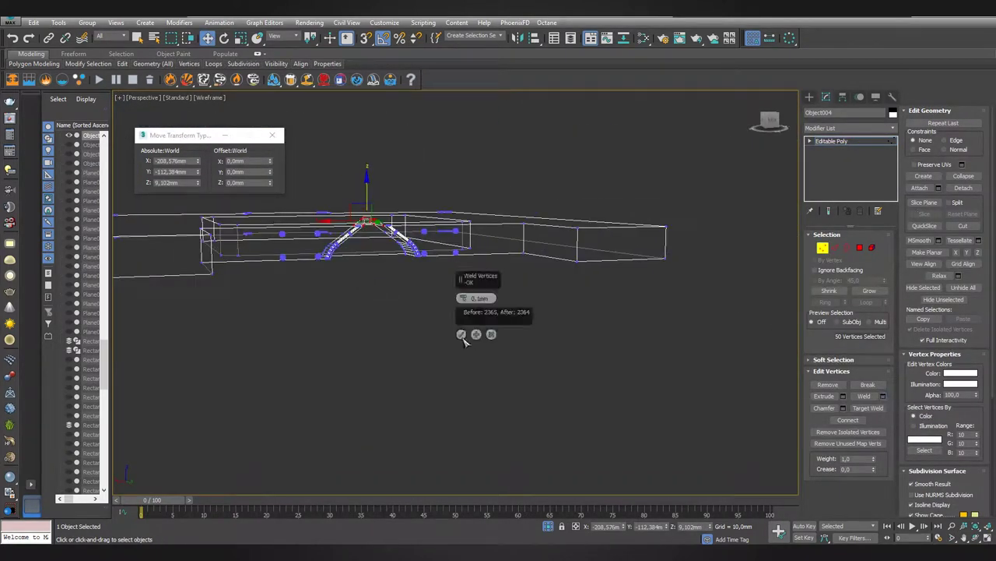
pyautogui.click(461, 334)
pyautogui.press('F3')
# Draw a flat 8,0 × 3,4 × 0,3 mm door-panel box over the central doorway.
pyautogui.scroll(3, 588, 181)
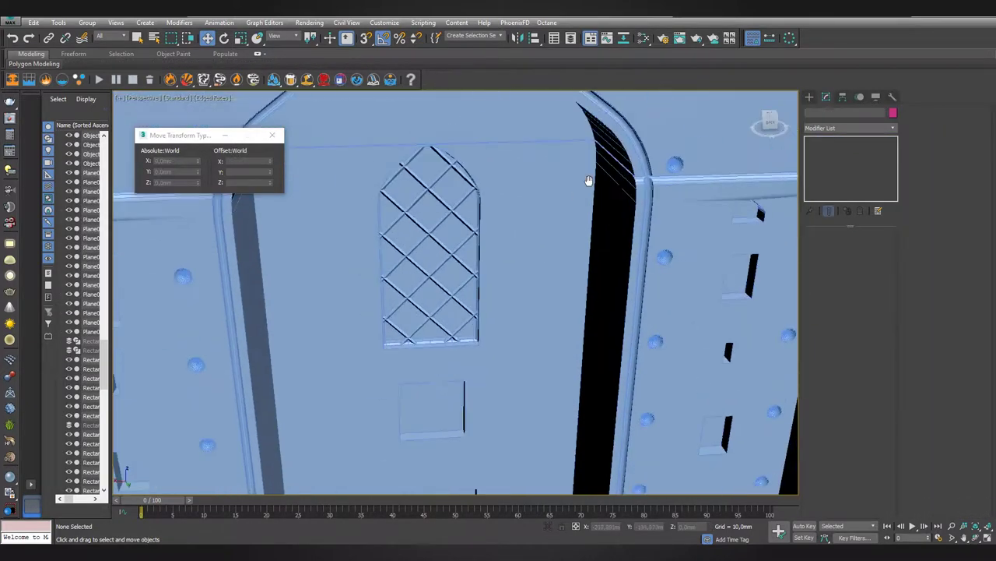
pyautogui.keyDown('alt'); pyautogui.moveTo(588, 181); pyautogui.dragTo(520, 277, button='middle'); pyautogui.keyUp('alt')
pyautogui.scroll(2, 520, 276)
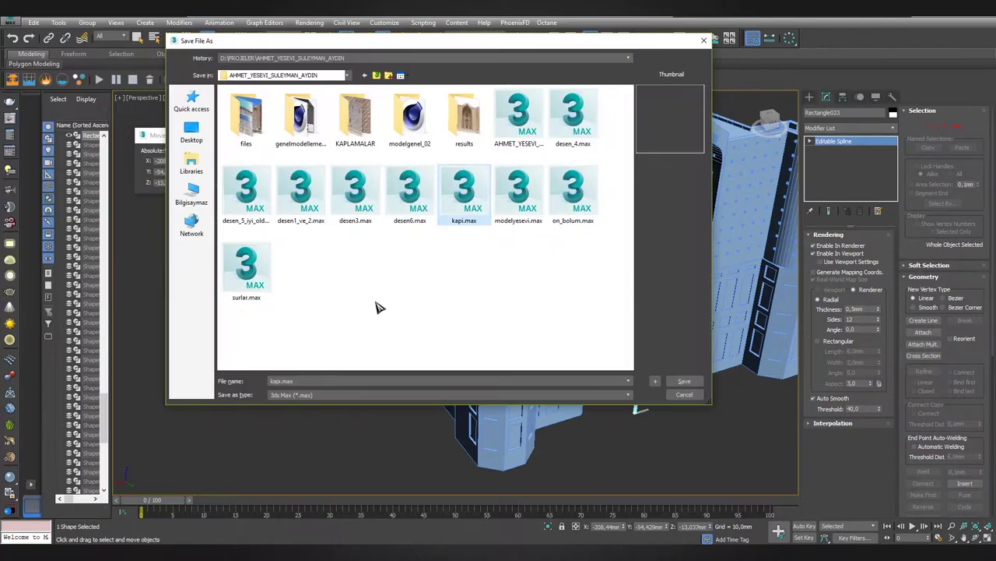
pyautogui.press('BackSpace')
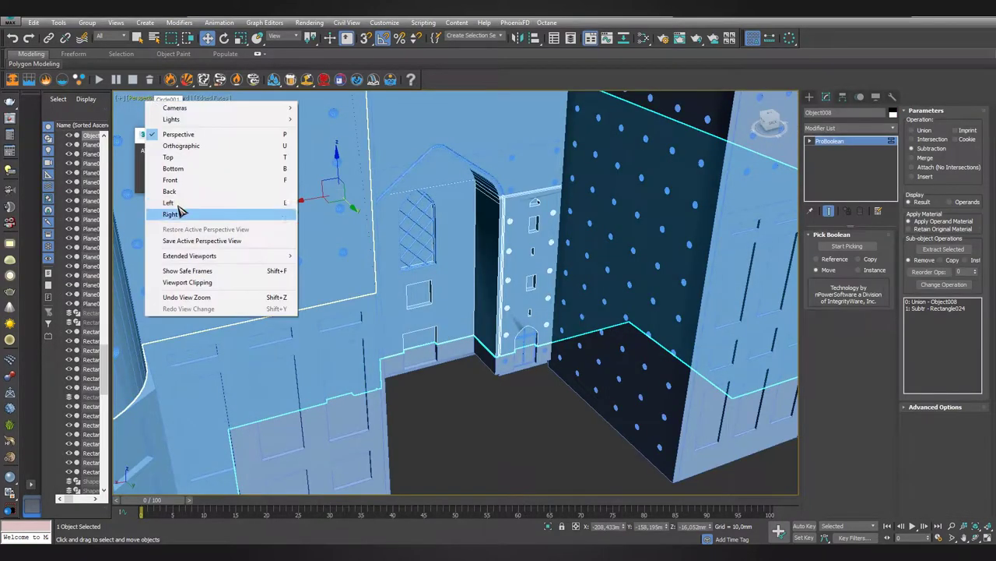
pyautogui.click(179, 212)
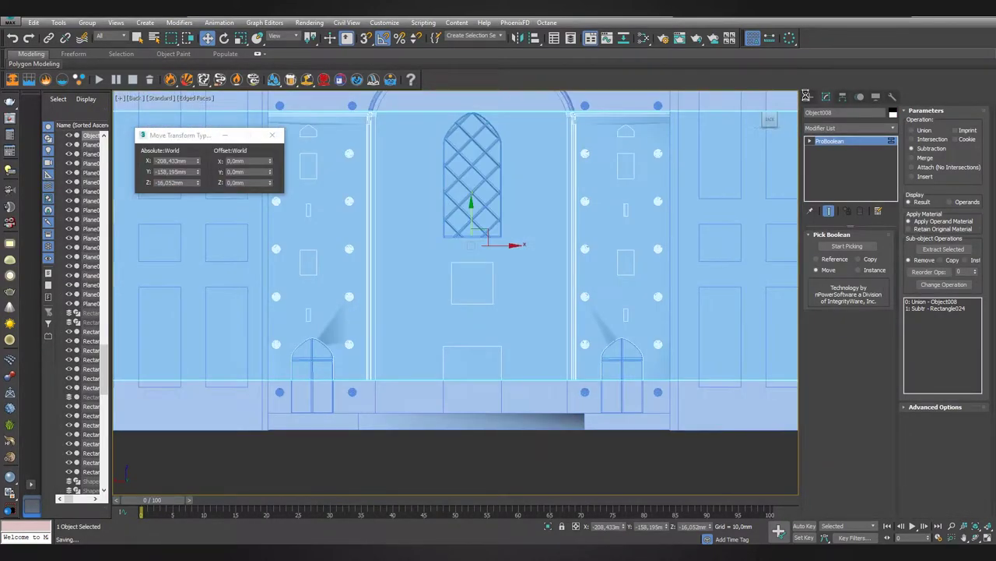
pyautogui.click(810, 97)
pyautogui.click(828, 159)
pyautogui.moveTo(467, 327); pyautogui.dragTo(530, 394)
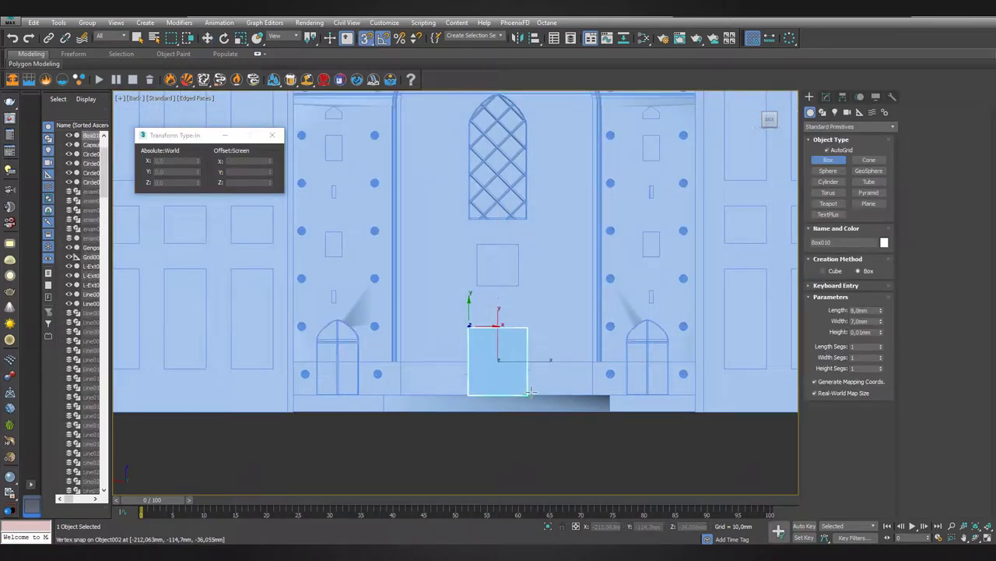
pyautogui.press('p')
pyautogui.scroll(-3, 436, 311)
pyautogui.click(826, 97)
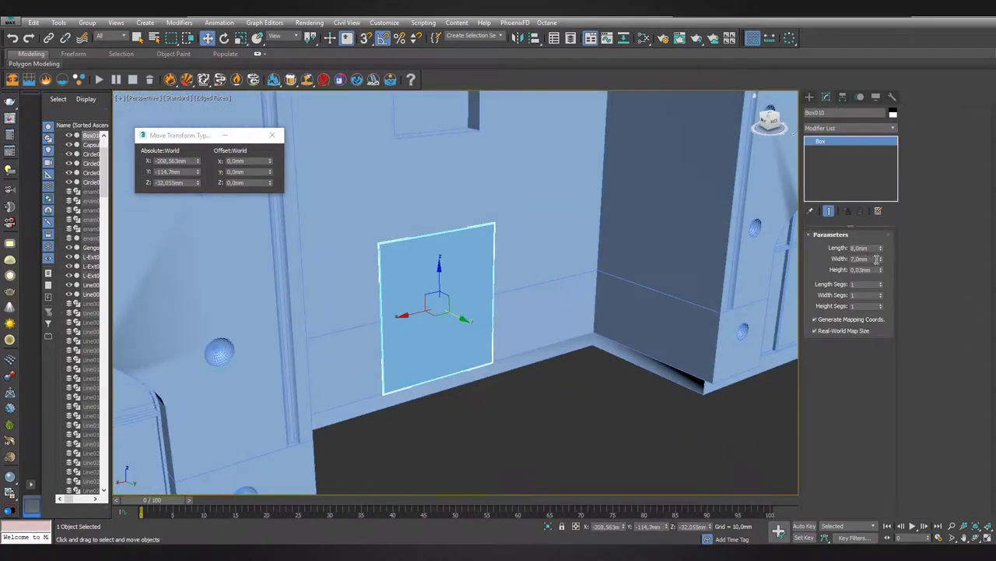
pyautogui.write('3,4')
pyautogui.press('Tab')
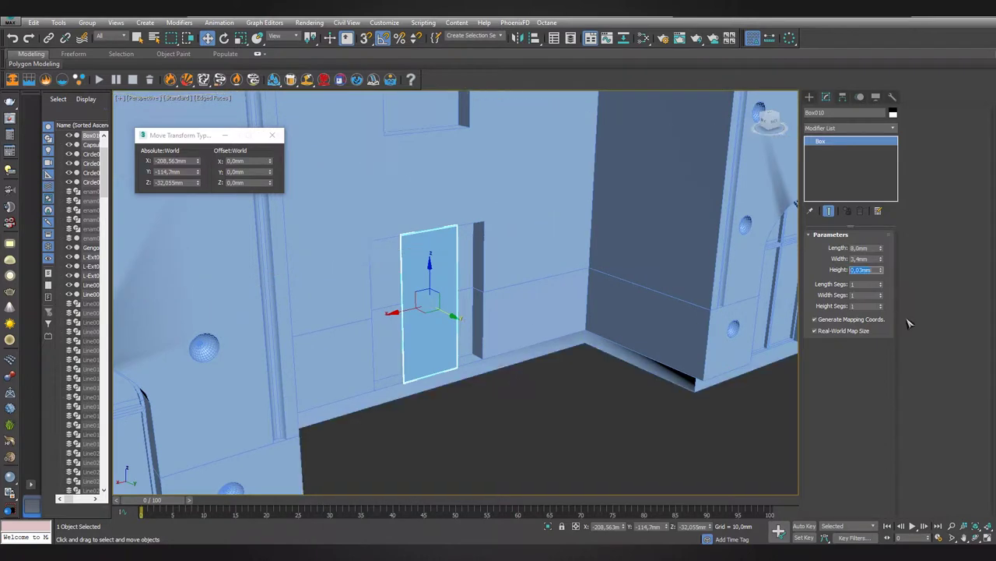
# Clone the panel as Box011 beside the original and nudge both boxes along X.
pyautogui.keyDown('alt'); pyautogui.moveTo(468, 343); pyautogui.dragTo(479, 339, button='middle'); pyautogui.keyUp('alt')
pyautogui.scroll(3, 479, 340)
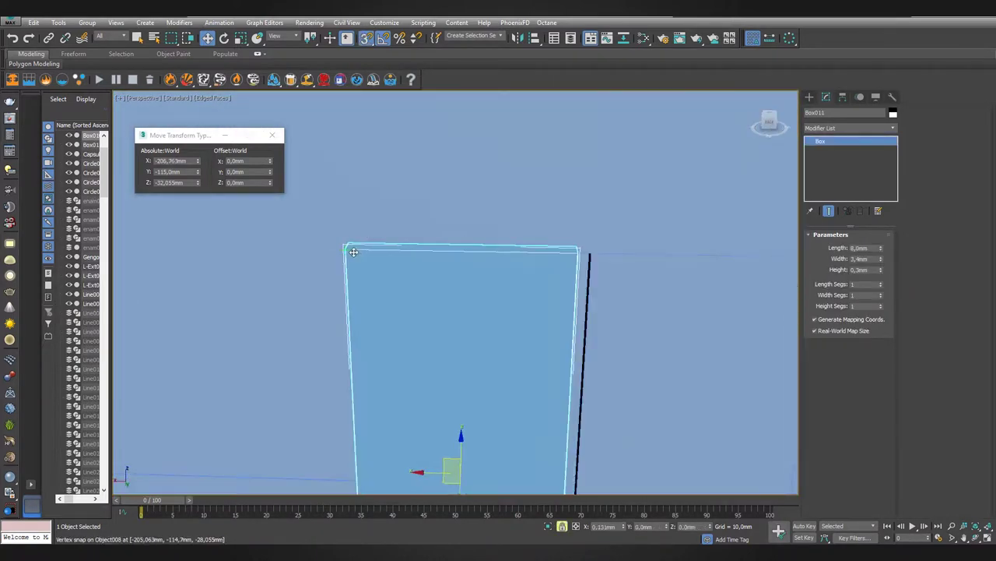
pyautogui.keyDown('shift'); pyautogui.moveTo(385, 354); pyautogui.dragTo(502, 351); pyautogui.keyUp('shift')
pyautogui.moveTo(435, 369); pyautogui.dragTo(427, 366)
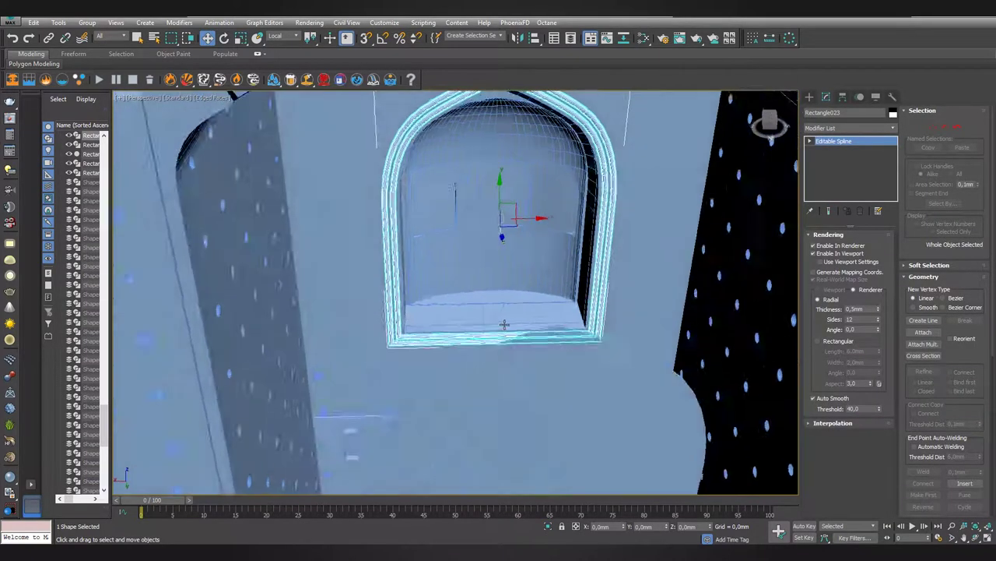
# Raise the arch frame spline's selected bottom vertices.
pyautogui.rightClick(630, 251)
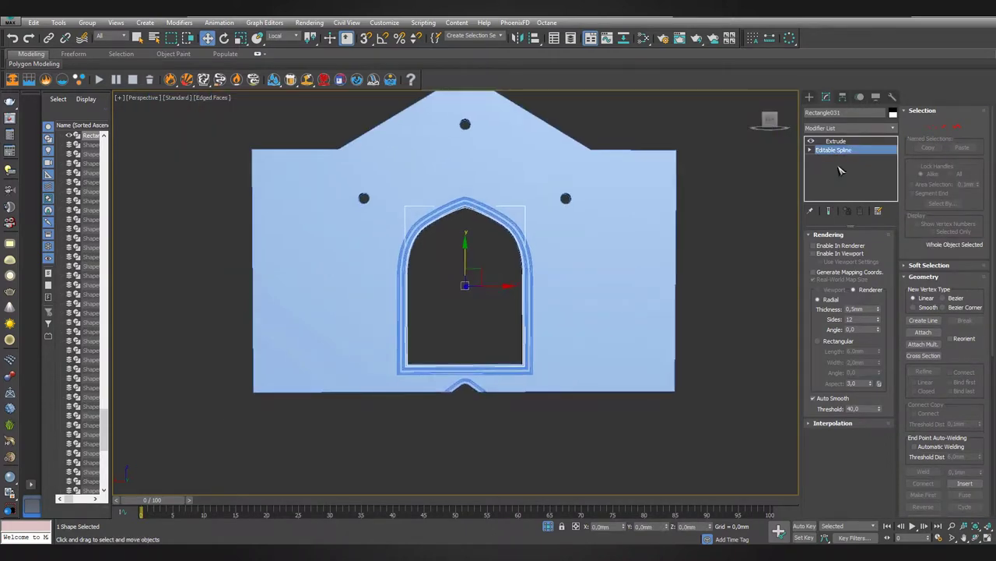
pyautogui.click(550, 527)
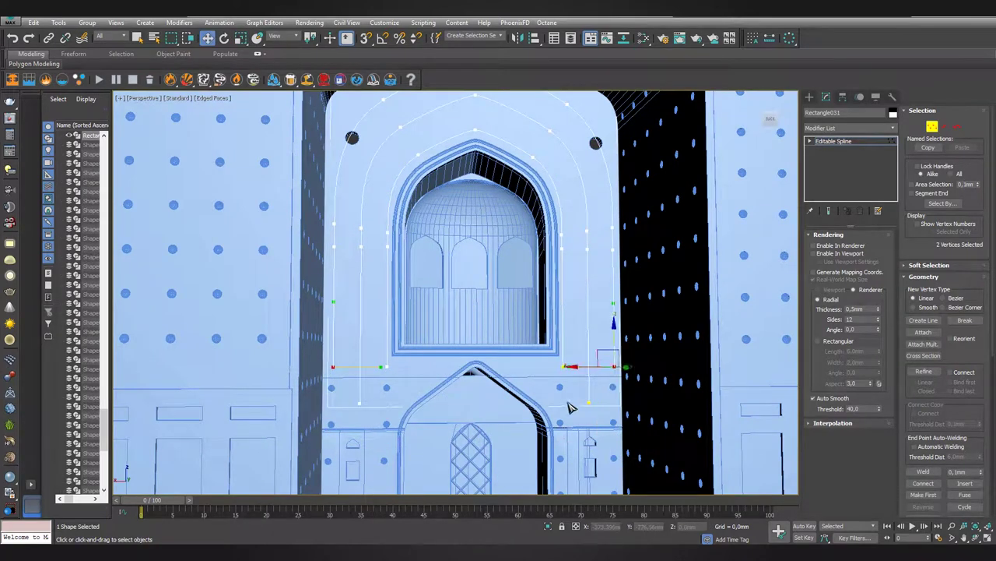
pyautogui.moveTo(599, 336); pyautogui.dragTo(645, 352)
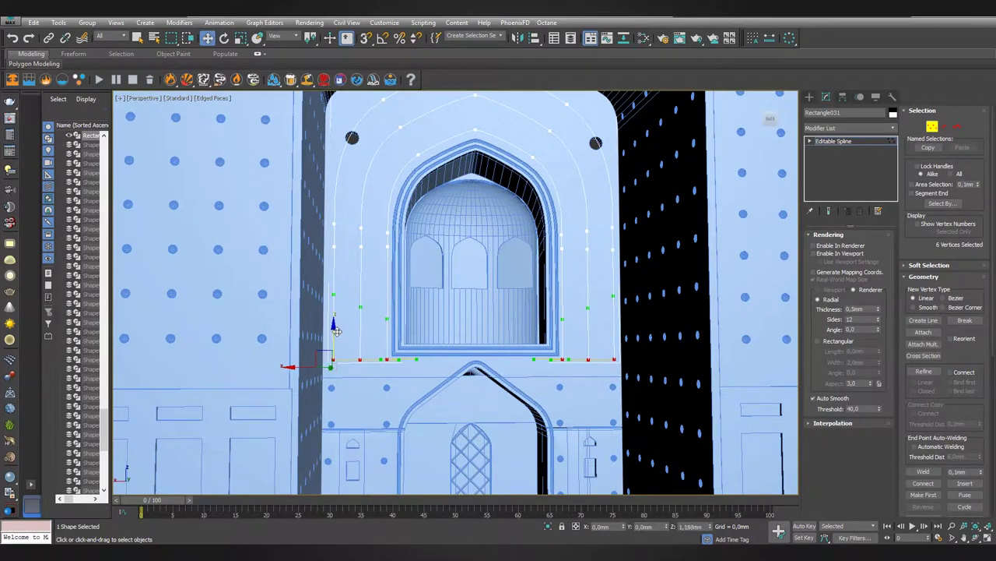
pyautogui.keyDown('alt'); pyautogui.moveTo(336, 330); pyautogui.dragTo(467, 335, button='middle'); pyautogui.keyUp('alt')
# Detach the inner arch curve of the frame as its own shape, Shape063.
pyautogui.click(477, 340)
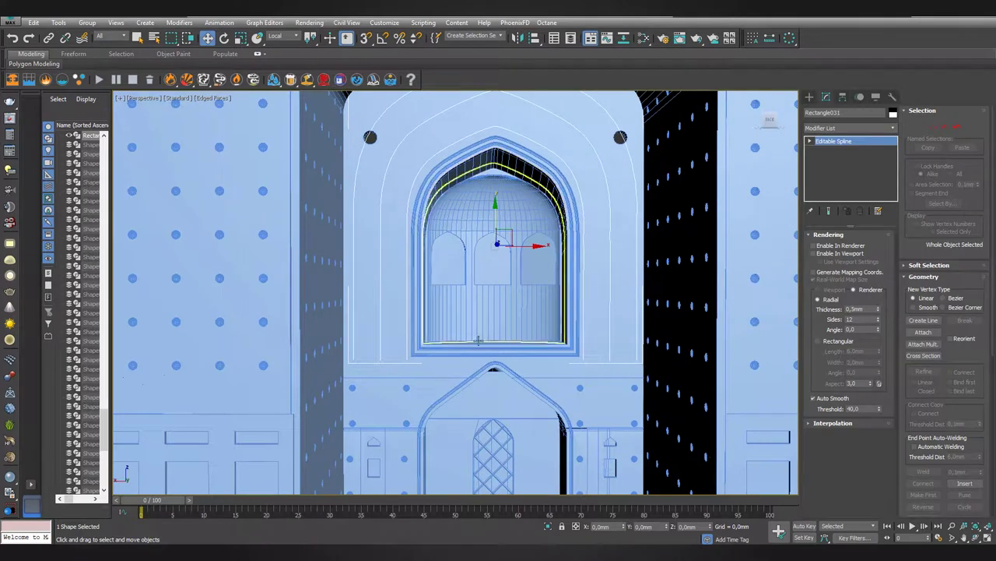
pyautogui.press('z')
pyautogui.press('3')
pyautogui.click(545, 172)
pyautogui.scroll(-5, 942, 351)
pyautogui.click(923, 511)
pyautogui.press('Return')
pyautogui.press('3')
# With selection filtered to shapes, adjust the outer arch curve's apex vertices.
pyautogui.click(111, 38)
pyautogui.click(109, 63)
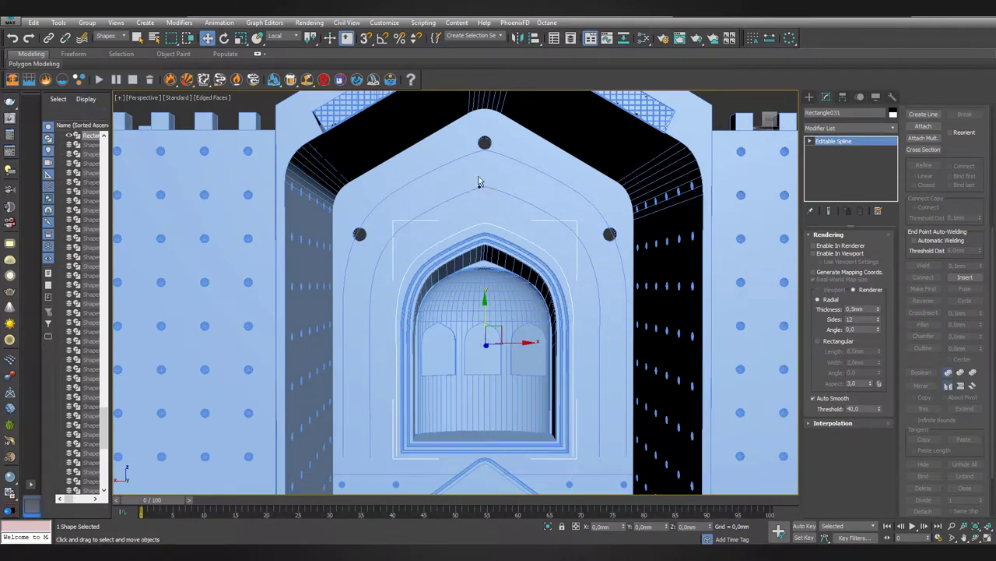
pyautogui.moveTo(478, 183); pyautogui.dragTo(514, 227)
pyautogui.click(826, 96)
pyautogui.press('z')
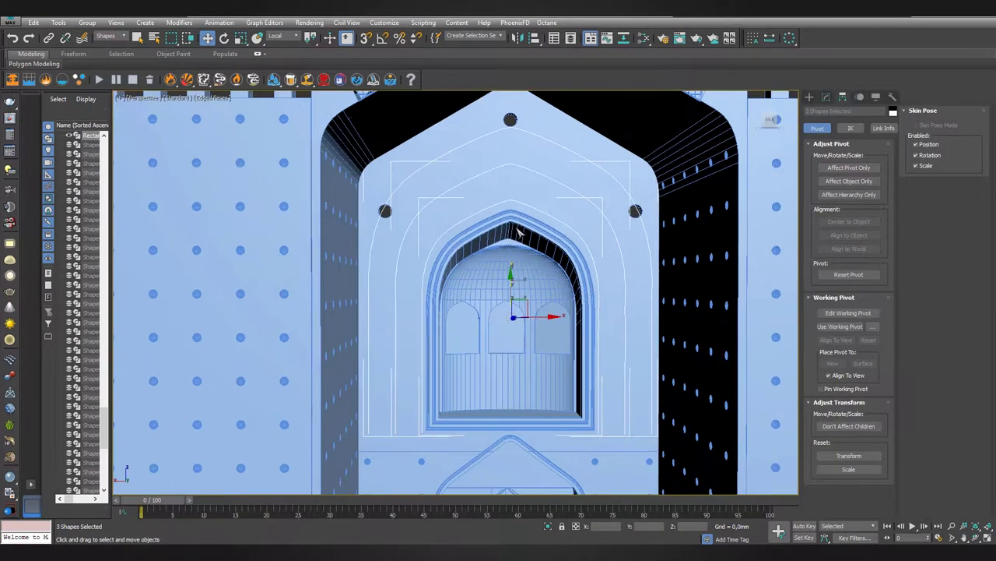
pyautogui.click(638, 249)
pyautogui.click(826, 96)
pyautogui.press('1')
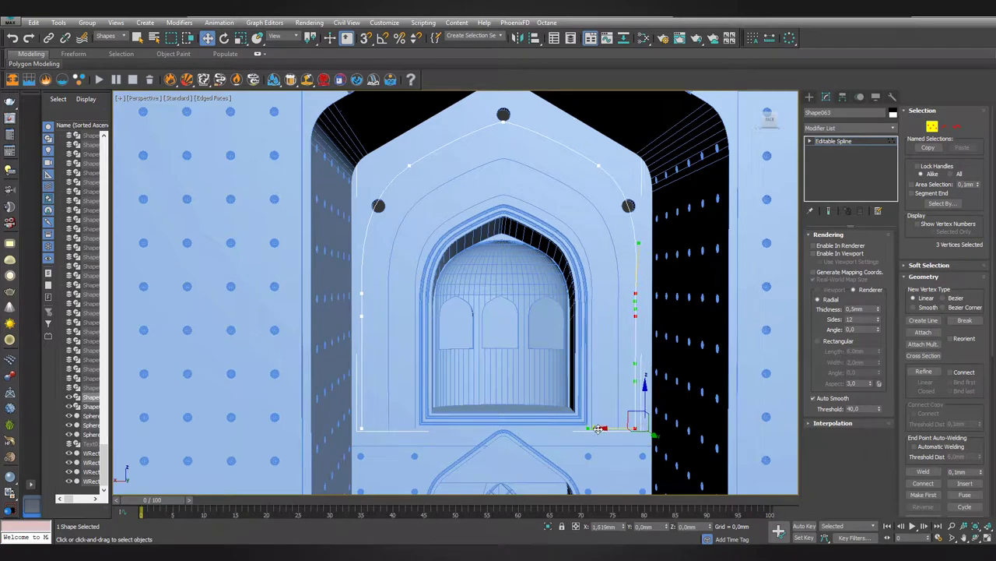
pyautogui.keyDown('ctrl'); pyautogui.click(596, 166); pyautogui.keyUp('ctrl')
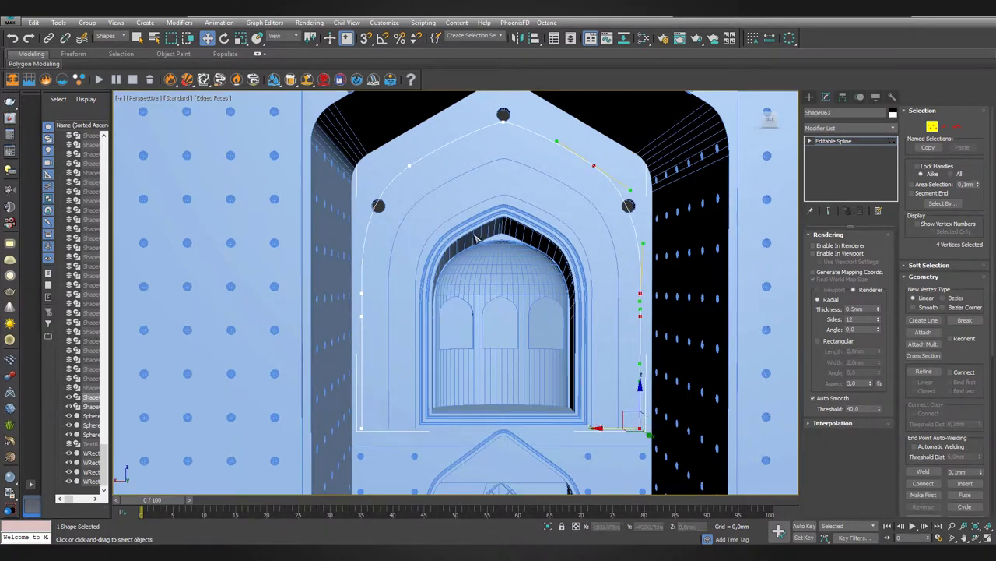
pyautogui.click(503, 120)
pyautogui.moveTo(508, 99)
pyautogui.mouseDown(button='middle')
pyautogui.moveTo(501, 173)
pyautogui.moveTo(491, 105)
pyautogui.mouseUp(button='middle')
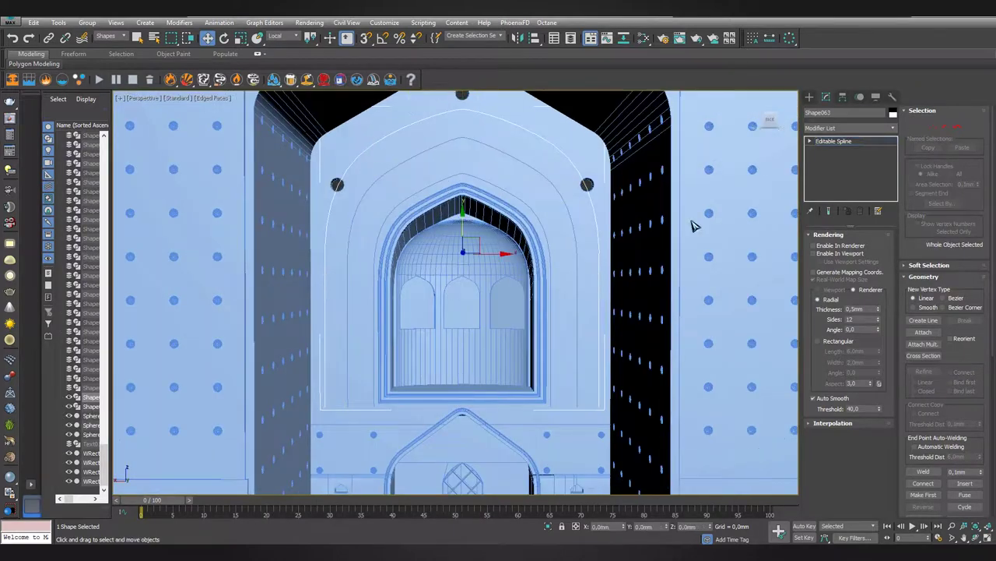
# Choose the Sphere tool from Standard Primitives.
pyautogui.click(809, 96)
pyautogui.click(833, 126)
pyautogui.click(833, 137)
pyautogui.click(829, 170)
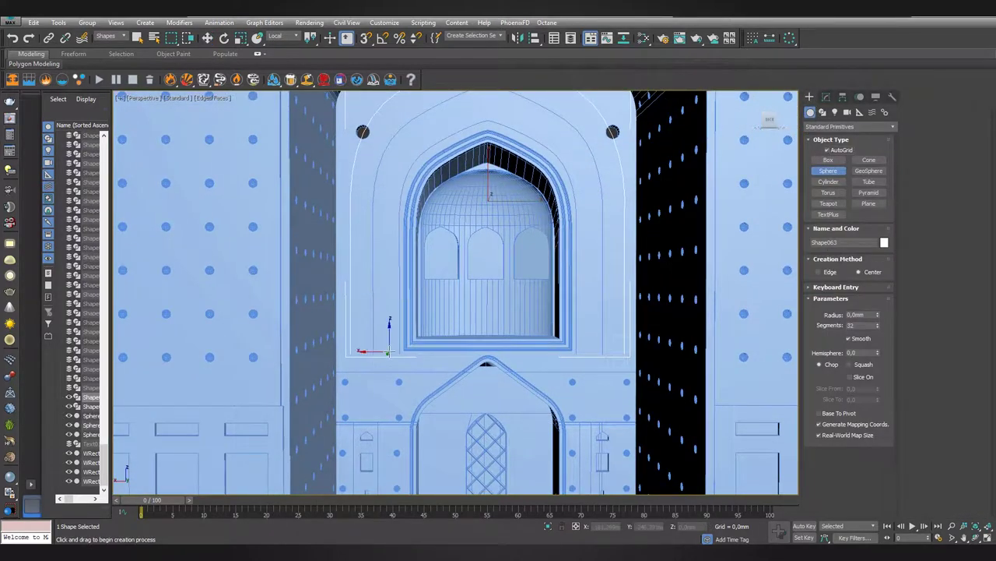
# Create Sphere004, align it to the arch spline's pivot and give it a 0,75 mm radius.
pyautogui.scroll(3, 390, 351)
pyautogui.moveTo(389, 354); pyautogui.dragTo(436, 355)
pyautogui.rightClick(386, 346)
pyautogui.hotkey('alt', 'a')
pyautogui.click(487, 343)
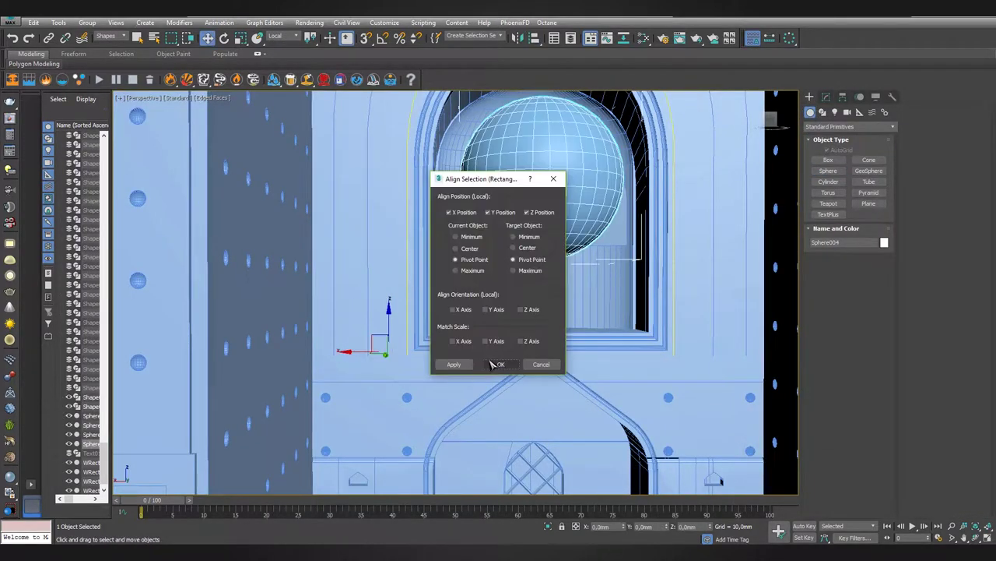
pyautogui.click(499, 364)
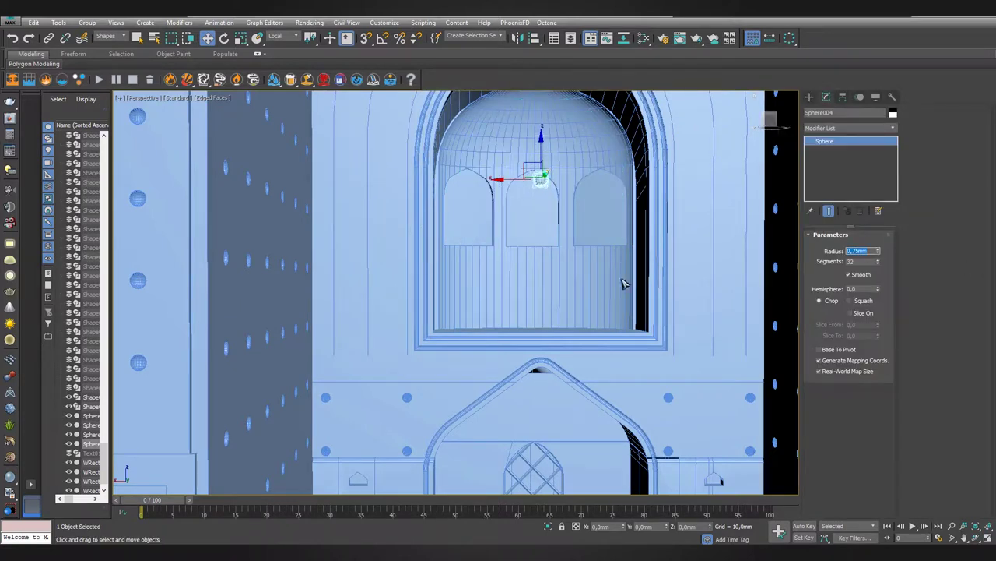
pyautogui.moveTo(622, 285); pyautogui.dragTo(646, 278, button='middle')
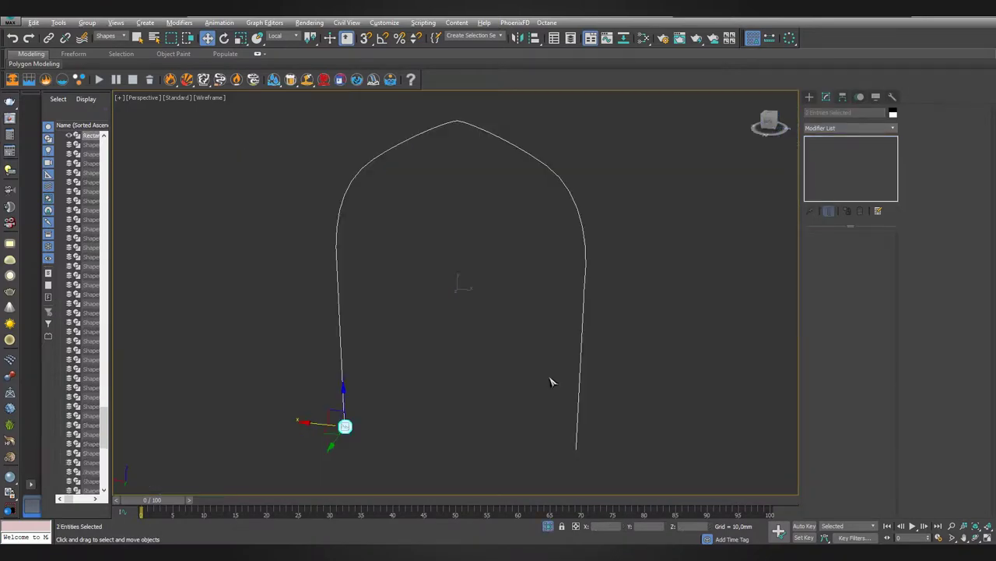
pyautogui.click(373, 409)
pyautogui.press('z')
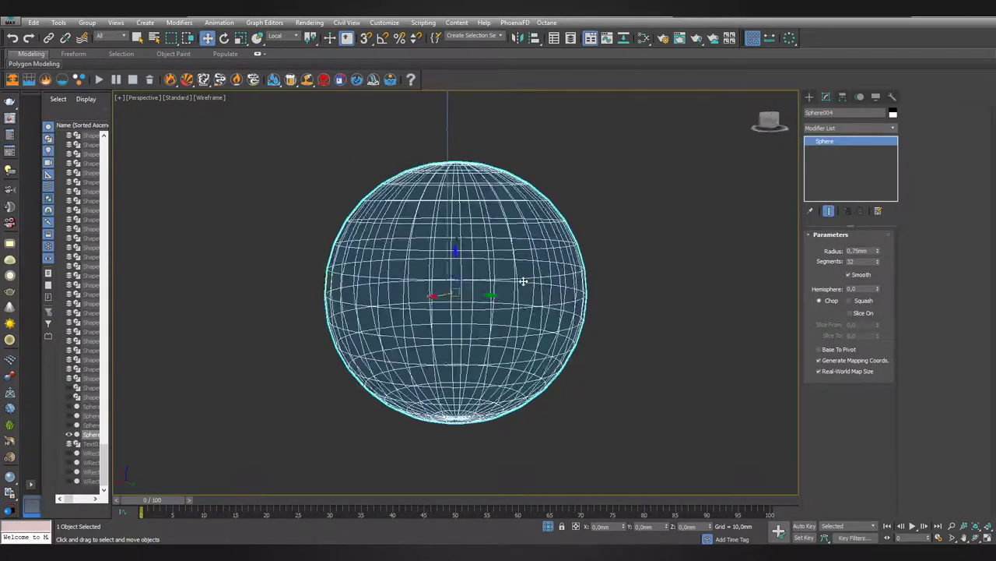
pyautogui.press('t')
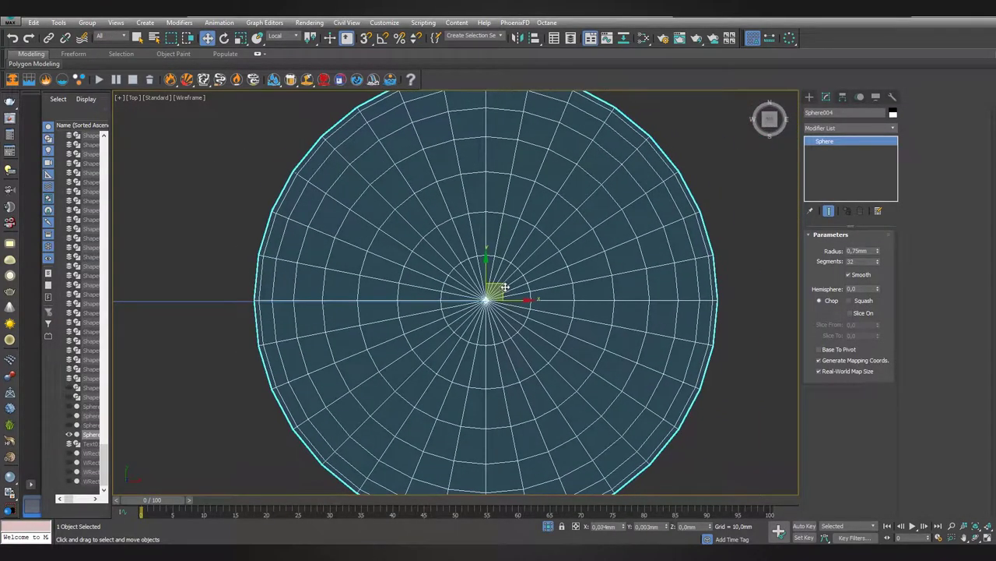
pyautogui.press('p')
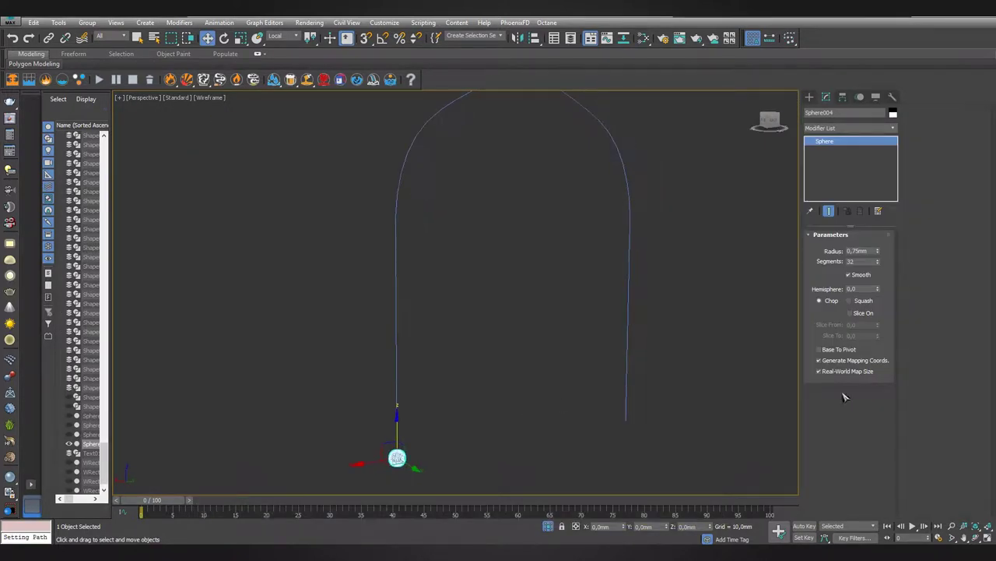
pyautogui.click(219, 22)
# Path-constrain the sphere to the arch and snapshot 15 copies spaced along it.
pyautogui.click(387, 105)
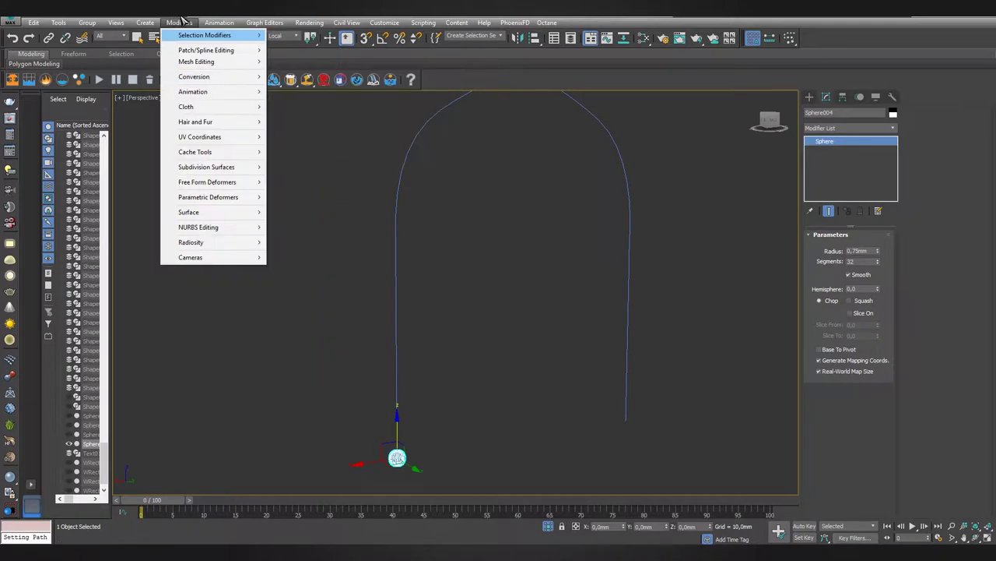
pyautogui.click(416, 148)
pyautogui.moveTo(154, 499)
pyautogui.mouseDown()
pyautogui.moveTo(771, 499)
pyautogui.moveTo(154, 499)
pyautogui.moveTo(815, 488)
pyautogui.mouseUp()
pyautogui.press('w')
pyautogui.click(810, 97)
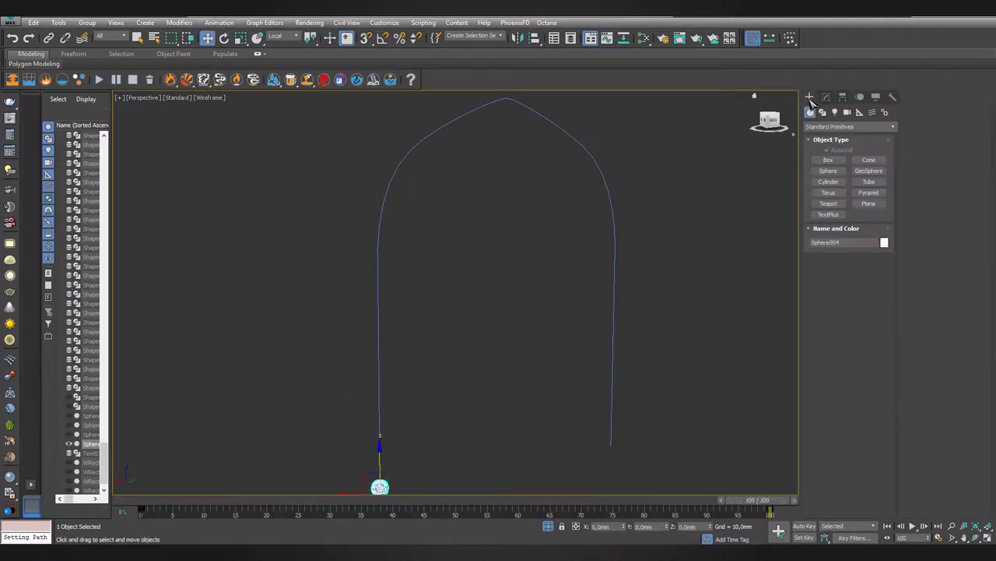
pyautogui.click(790, 38)
pyautogui.press('Return')
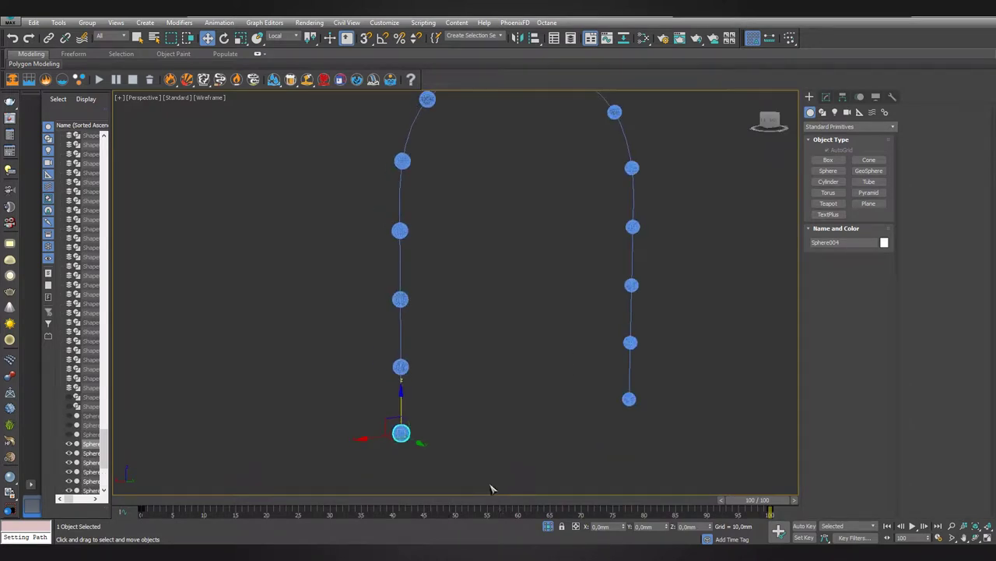
pyautogui.scroll(-3, 444, 406)
pyautogui.click(488, 204)
pyautogui.hotkey('alt', 'q')
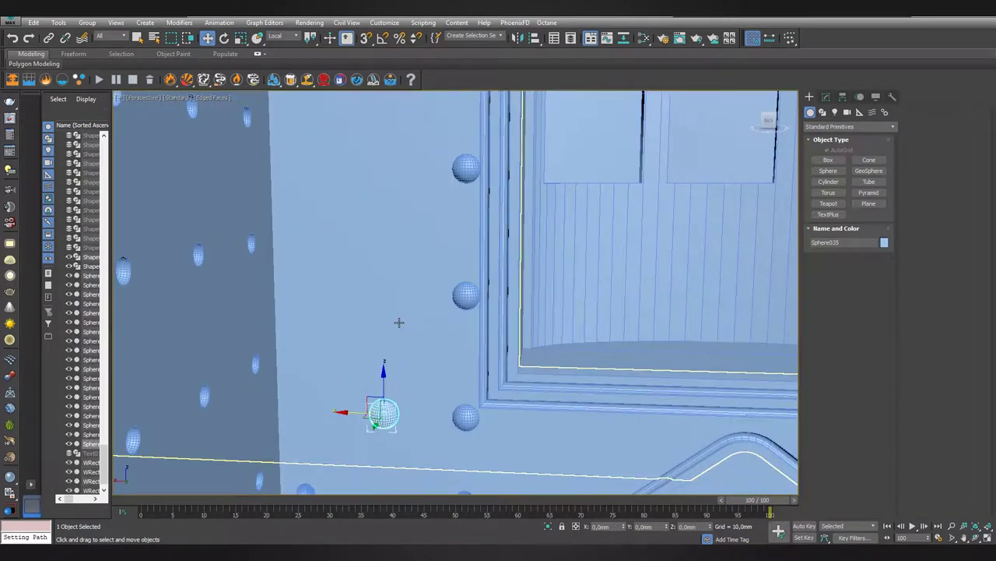
# Path-constrain a new sphere to the other arch curve, isolating it with that arch.
pyautogui.press('F3')
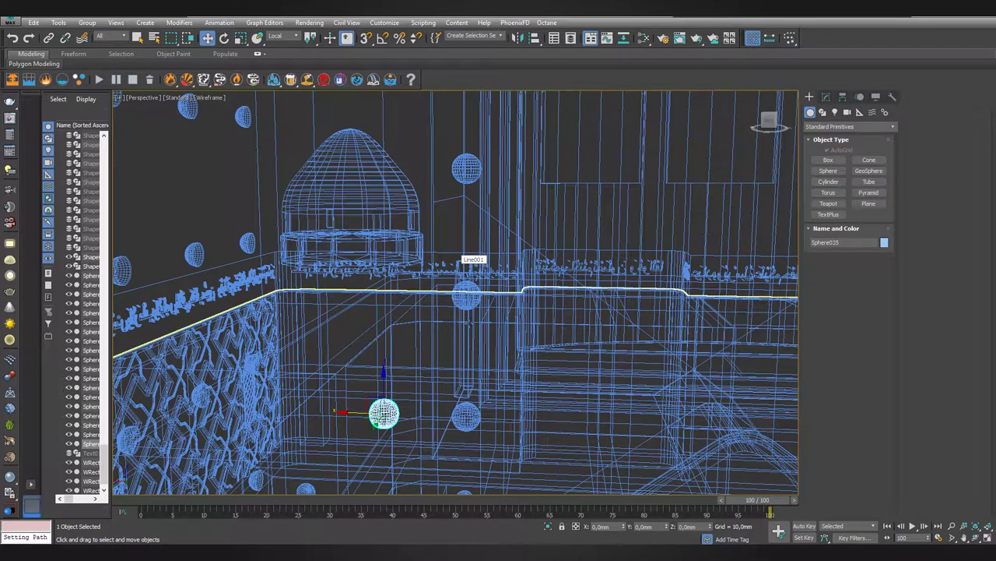
pyautogui.keyDown('alt'); pyautogui.moveTo(382, 292); pyautogui.dragTo(420, 315, button='middle'); pyautogui.keyUp('alt')
pyautogui.press('z')
pyautogui.hotkey('shift', 'z')
pyautogui.press('F3')
pyautogui.scroll(3, 419, 343)
pyautogui.press('F3')
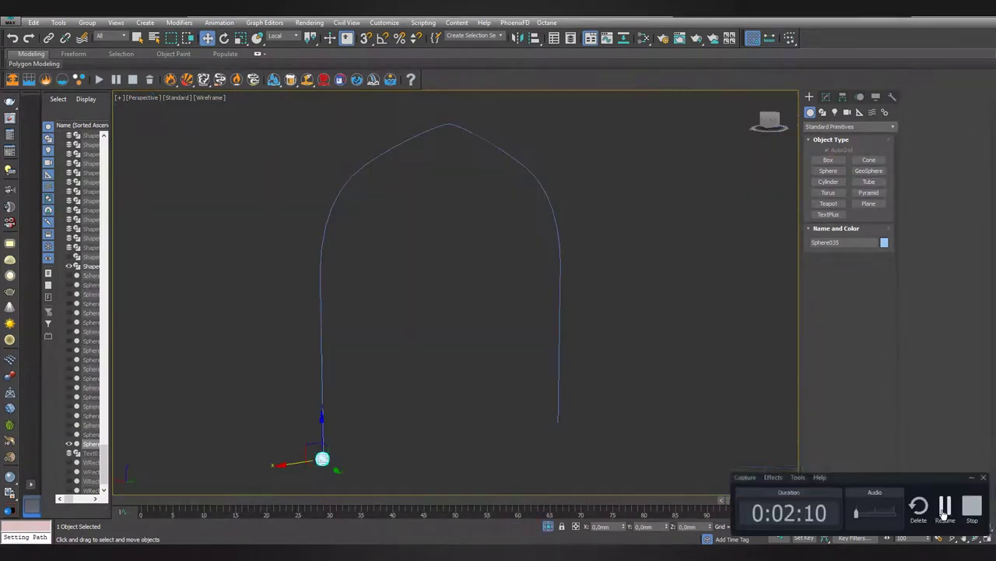
pyautogui.click(230, 24)
pyautogui.click(366, 99)
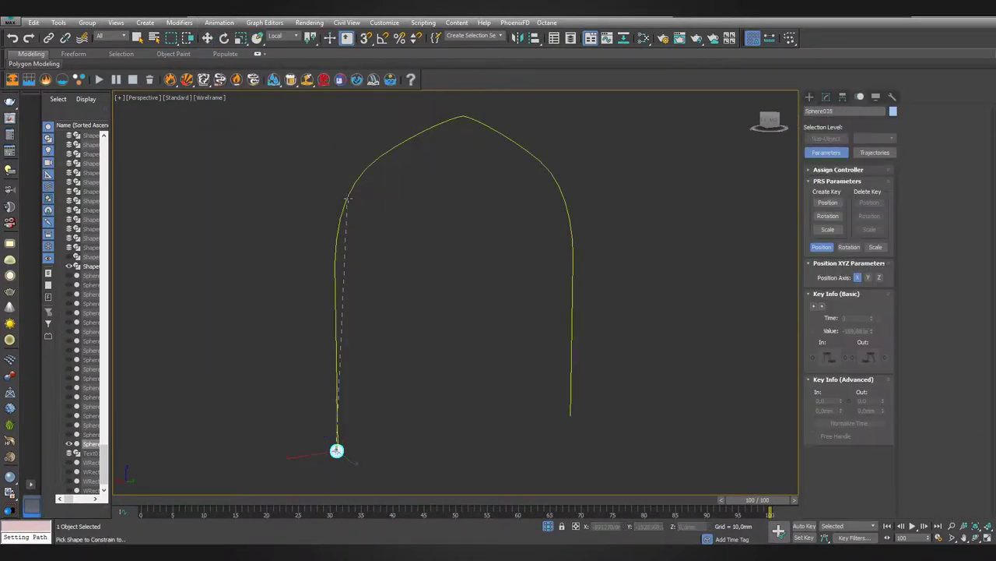
pyautogui.click(338, 233)
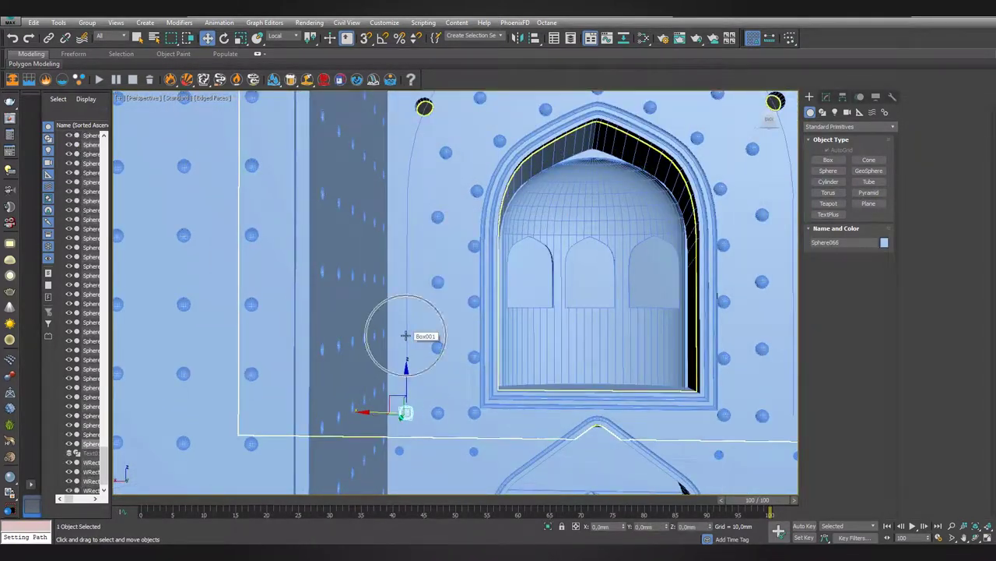
pyautogui.press('F3')
pyautogui.keyDown('ctrl'); pyautogui.click(407, 260); pyautogui.keyUp('ctrl')
pyautogui.hotkey('alt', 'q')
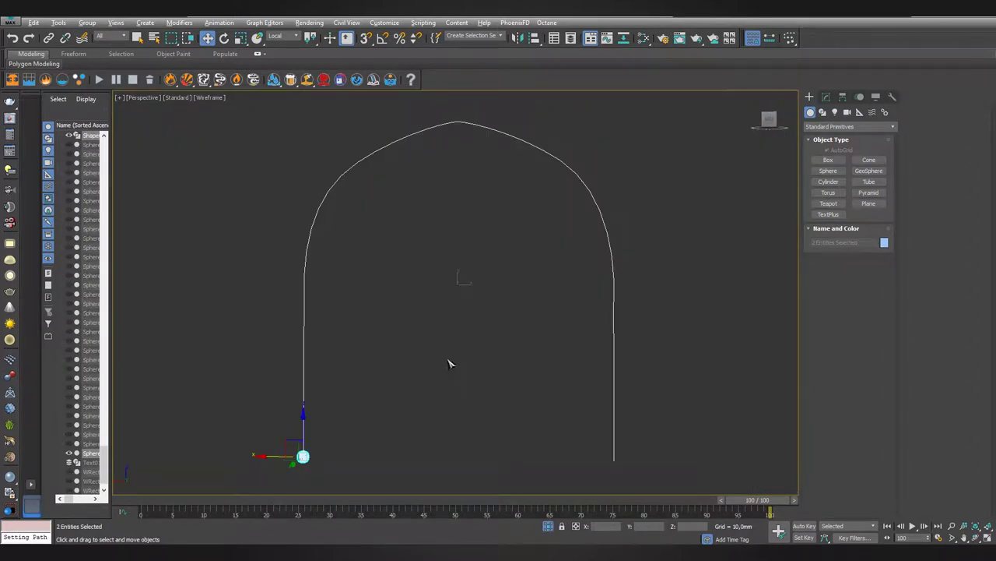
pyautogui.click(548, 527)
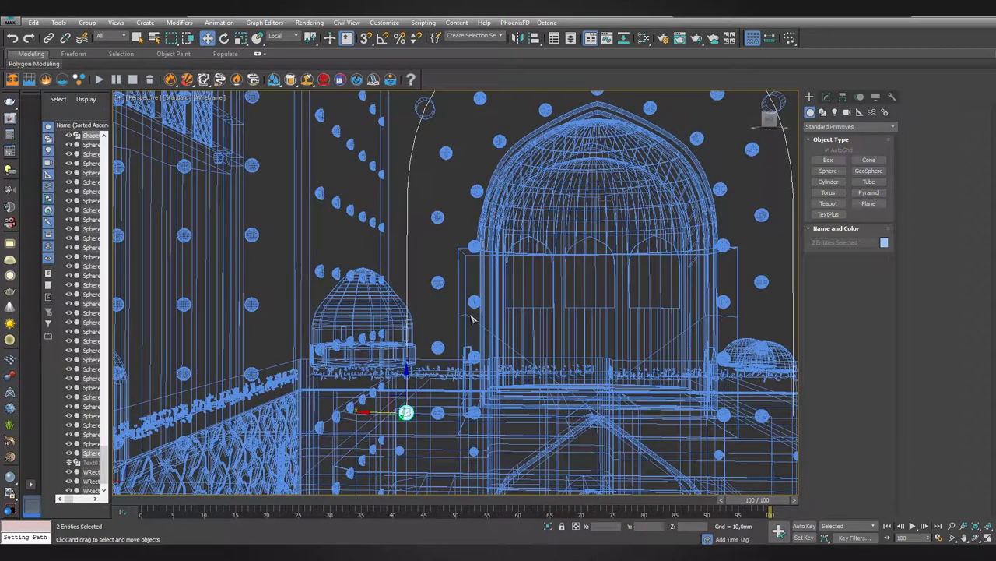